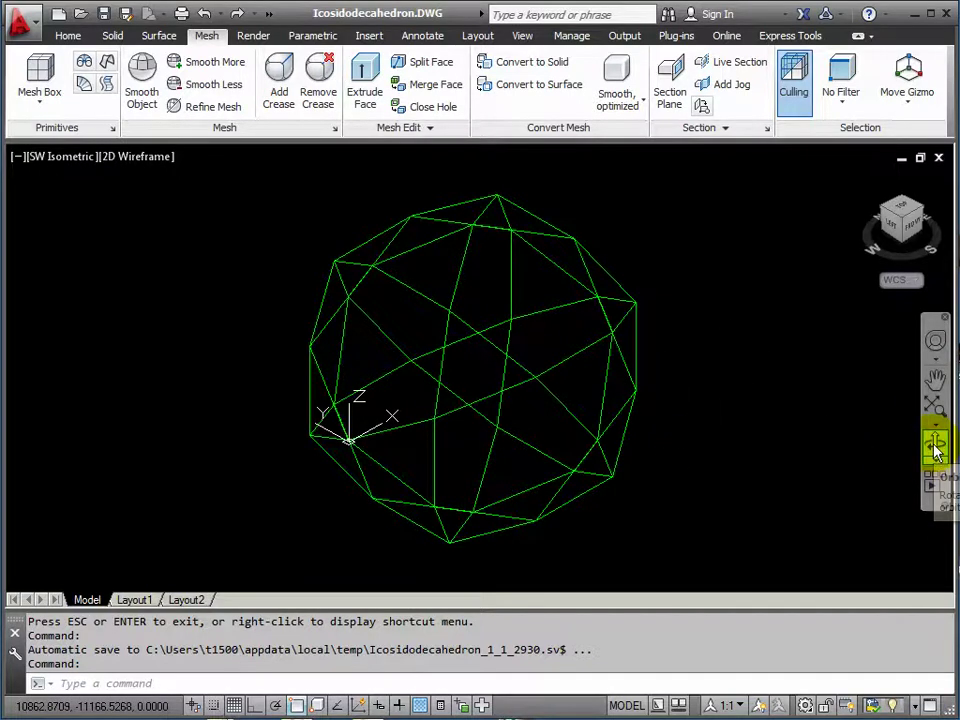
# - Orbit the green icosidodecahedron wireframe slightly to a new viewing angle
pyautogui.click(935, 447)
pyautogui.moveTo(540, 335); pyautogui.dragTo(495, 358)
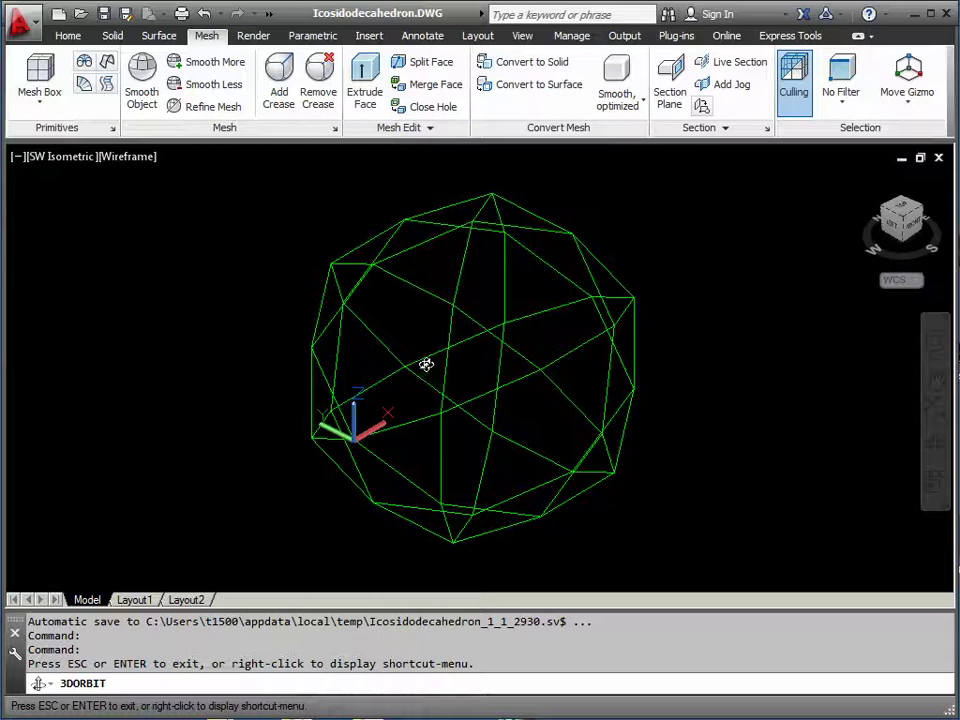
# - Exit orbit and set the UCS to Front from the Home tab's preset list
pyautogui.rightClick(392, 323)
pyautogui.click(416, 334)
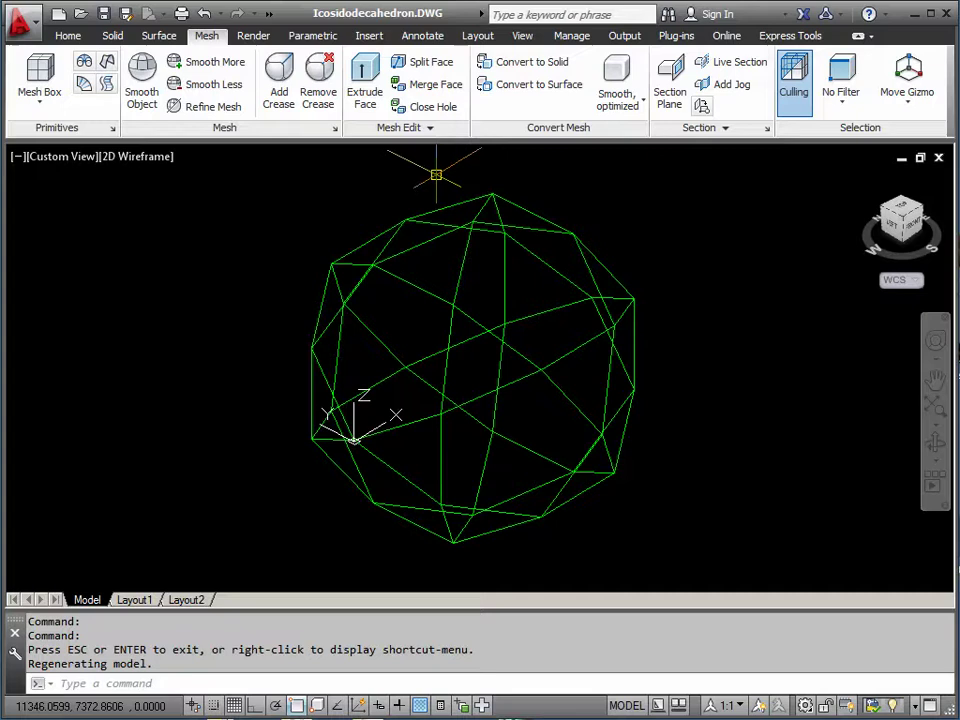
pyautogui.click(68, 40)
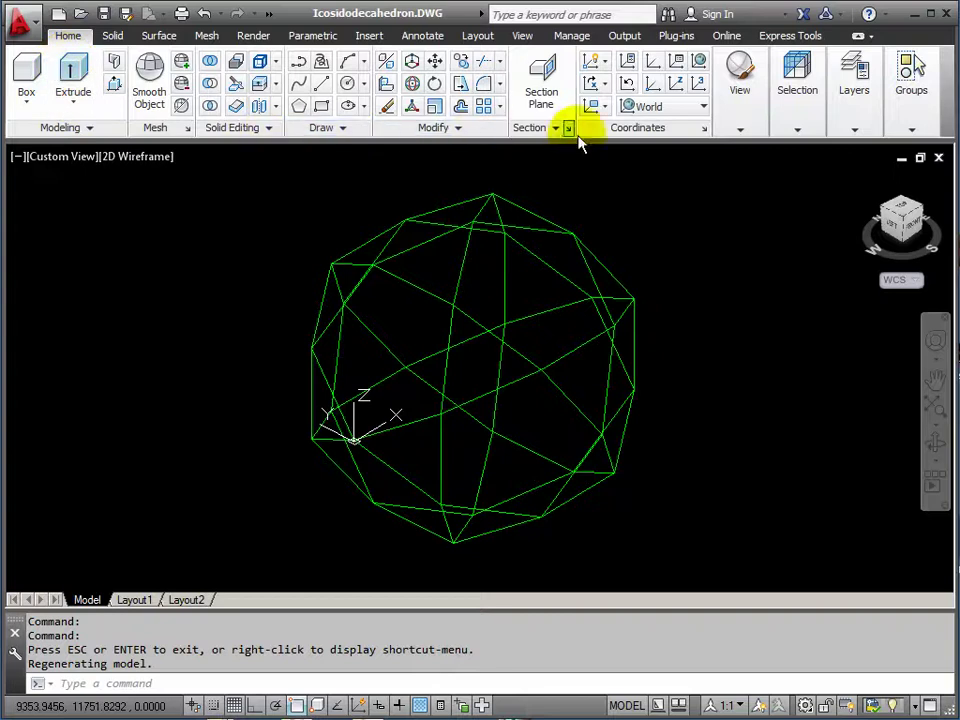
pyautogui.click(704, 107)
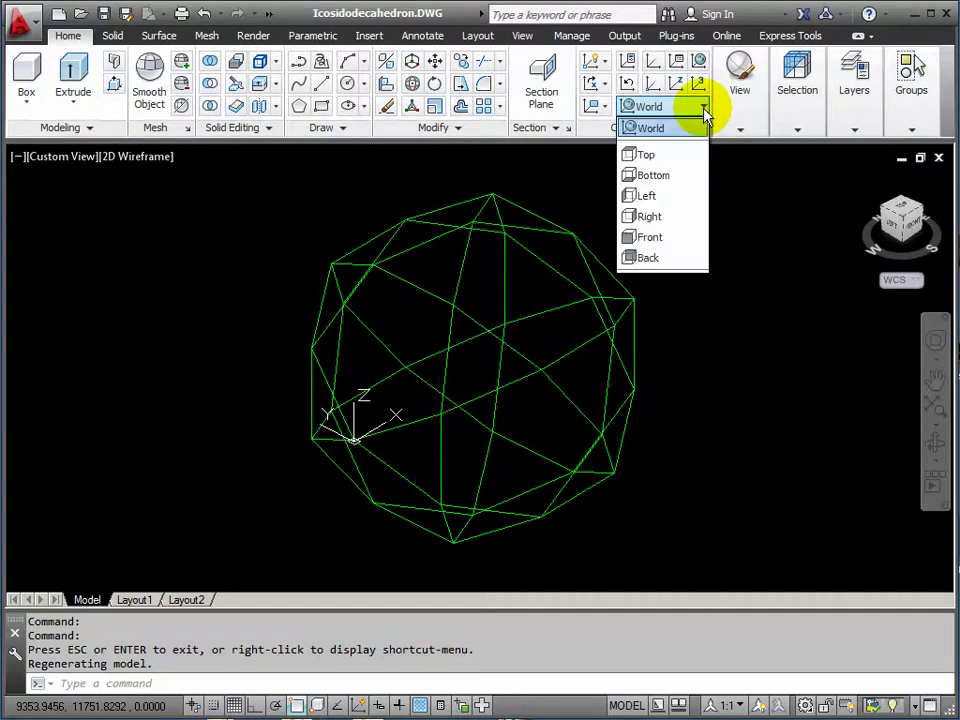
pyautogui.click(652, 237)
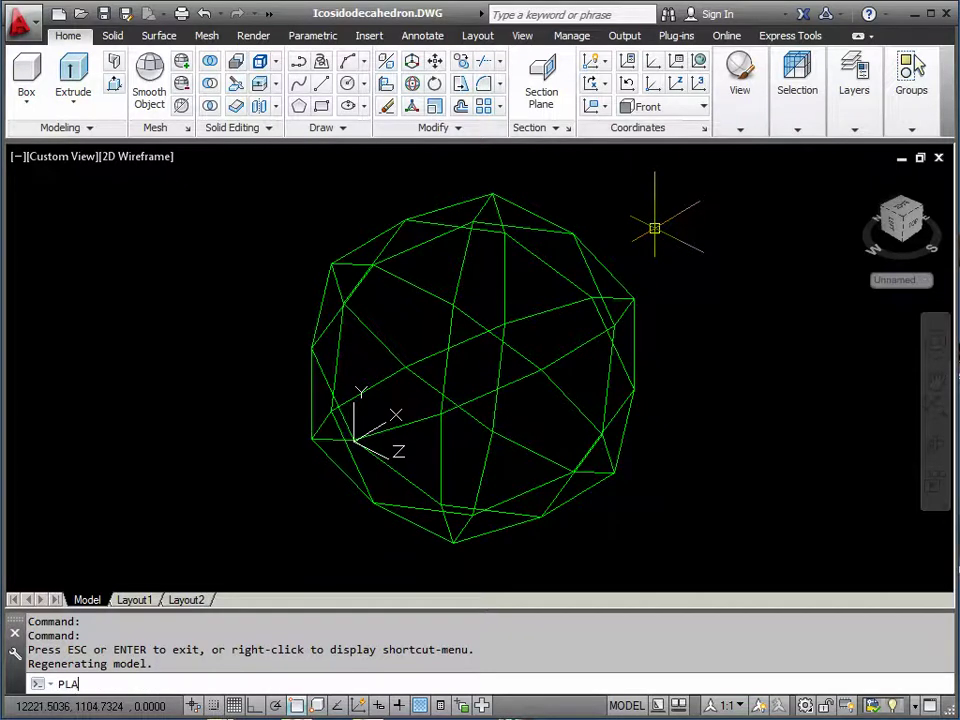
# - Run PLAN for a face-on Front view and shift the polyhedron further left
pyautogui.press('Return')
pyautogui.press('Return')
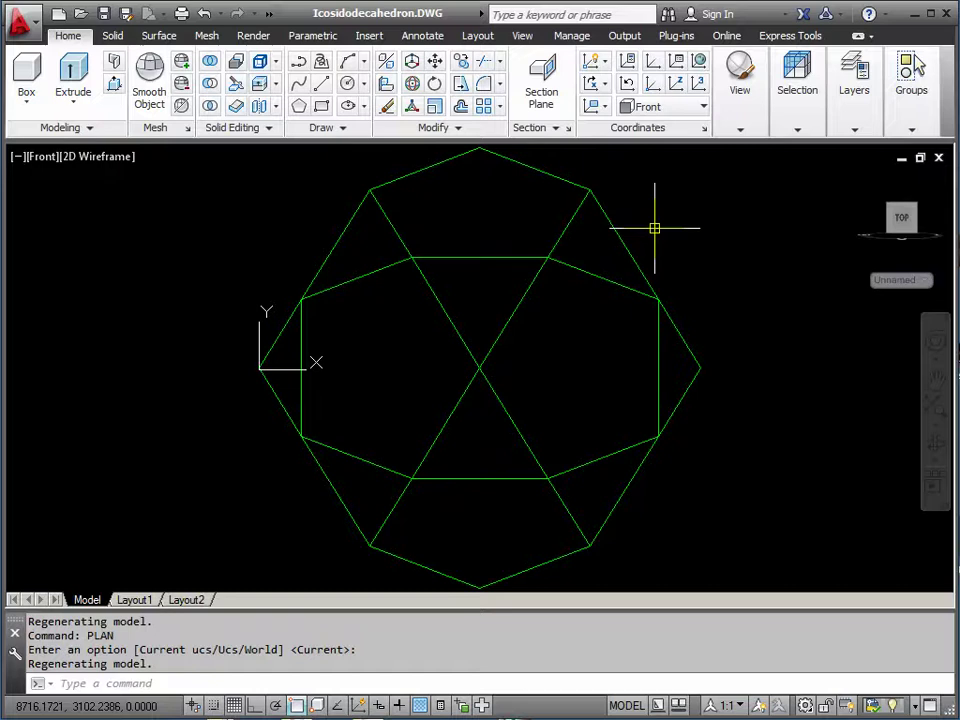
pyautogui.scroll(-2, 640, 276)
pyautogui.scroll(2, 591, 324)
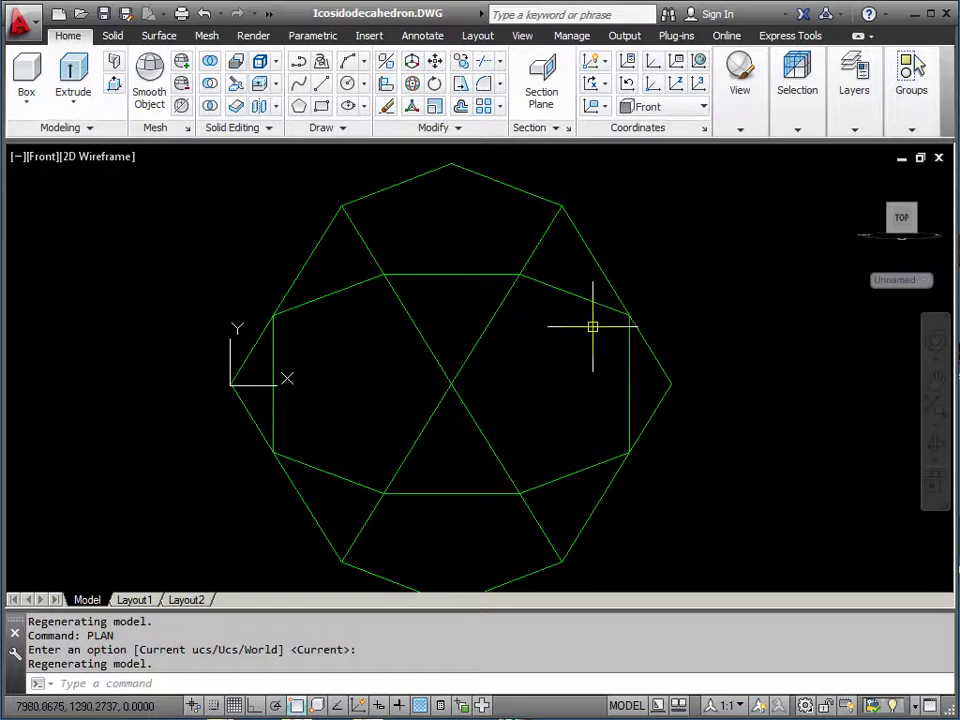
pyautogui.scroll(-3, 589, 300)
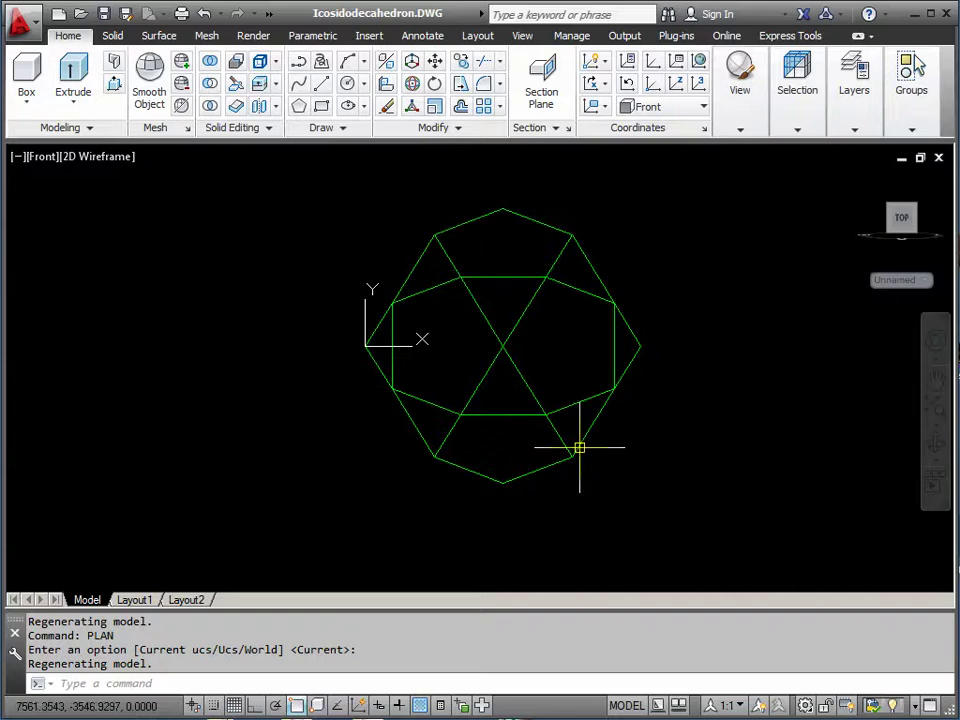
pyautogui.click(457, 465)
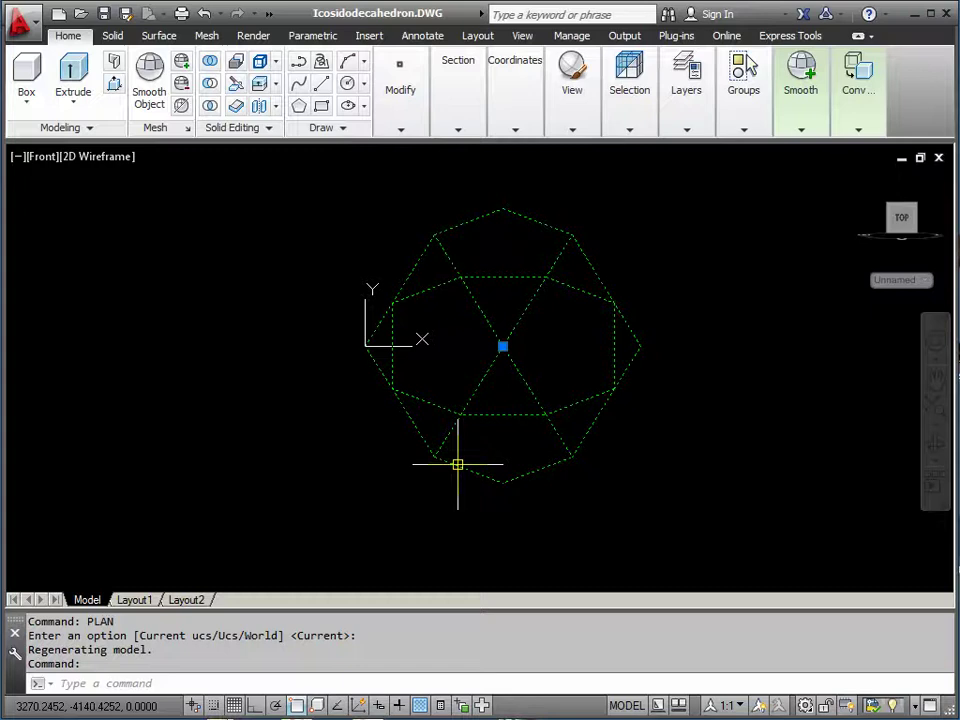
pyautogui.press('Escape')
pyautogui.moveTo(497, 405); pyautogui.dragTo(448, 394, button='middle')
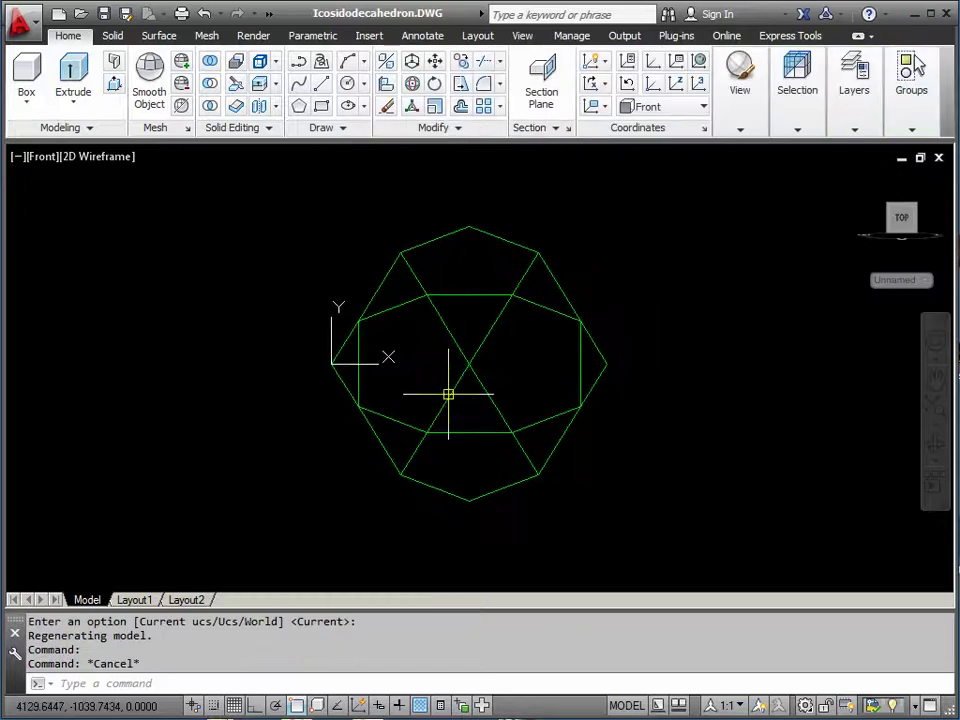
pyautogui.scroll(2, 447, 398)
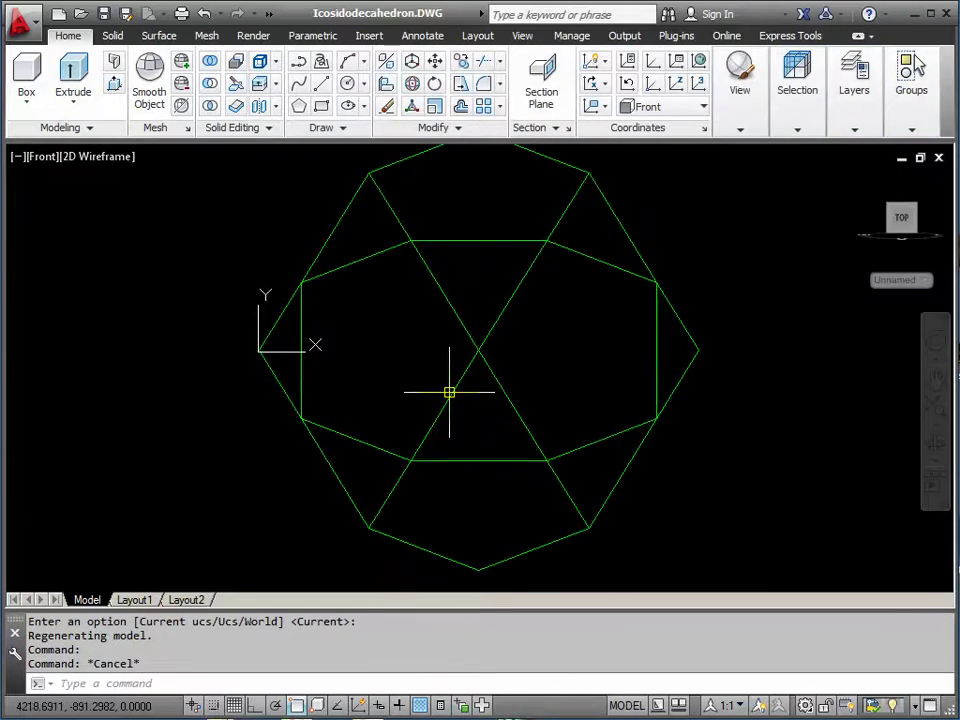
pyautogui.scroll(-2, 449, 392)
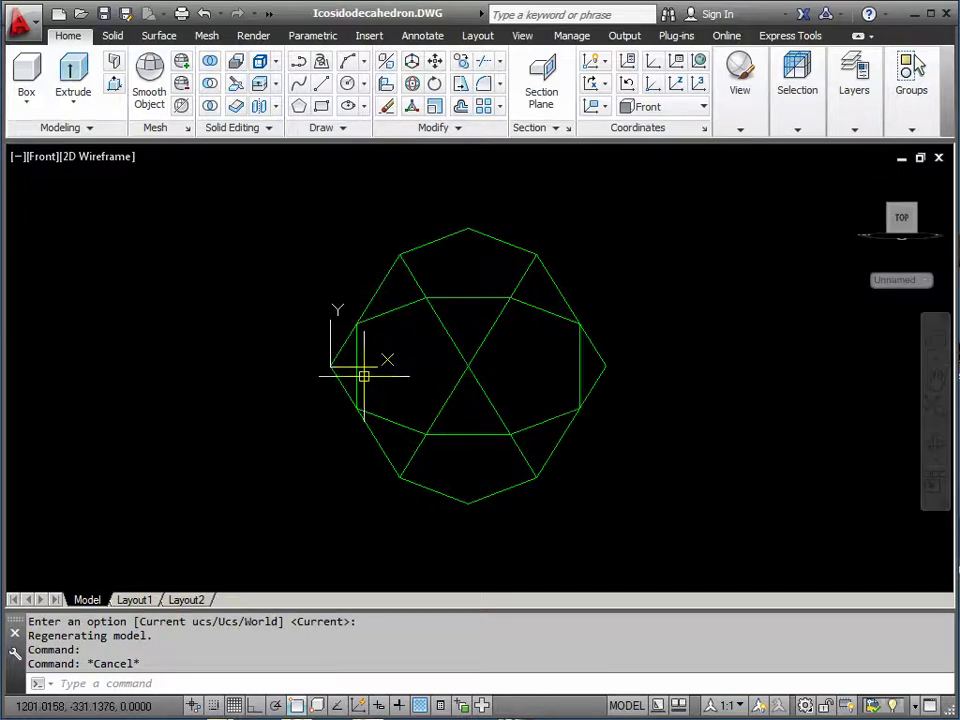
# - Explode the icosidodecahedron mesh with X into separate 3D faces
pyautogui.press('Escape')
pyautogui.press('Escape')
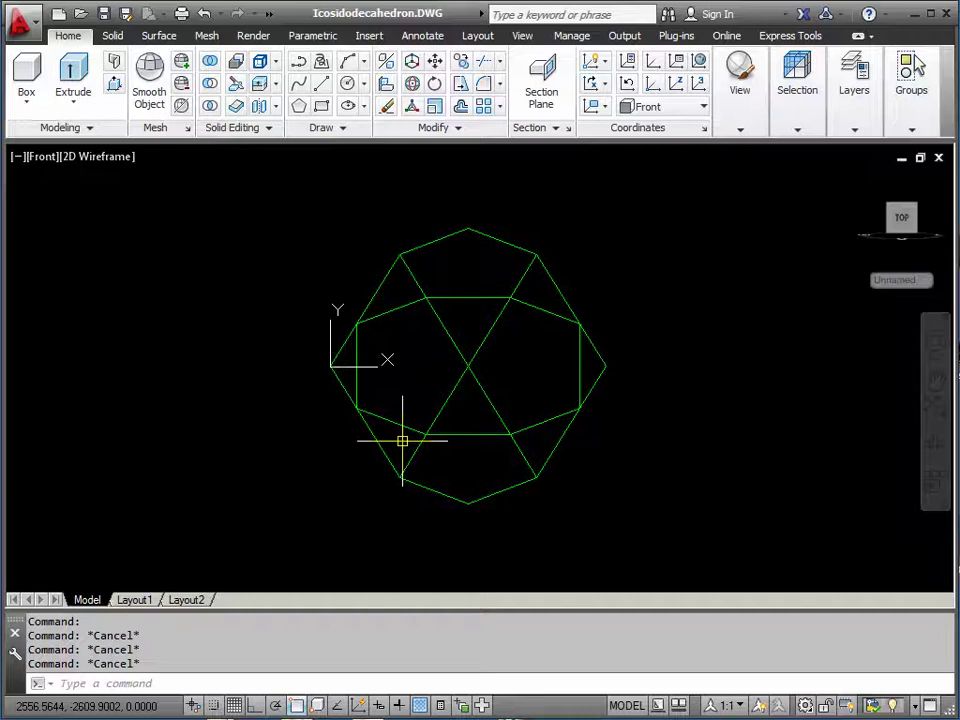
pyautogui.press('Return')
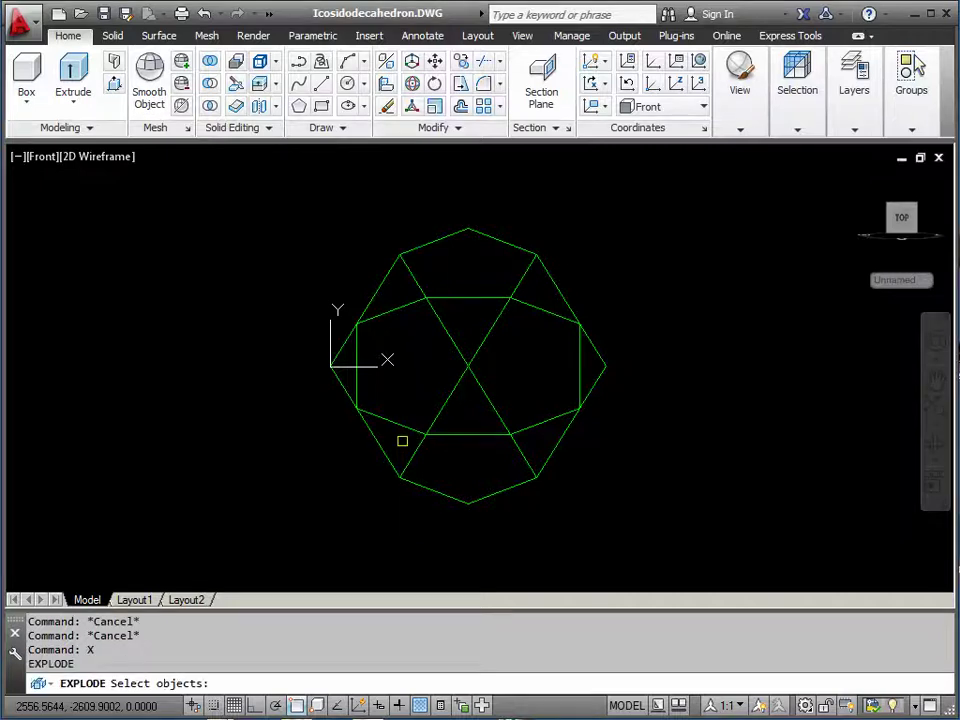
pyautogui.click(391, 421)
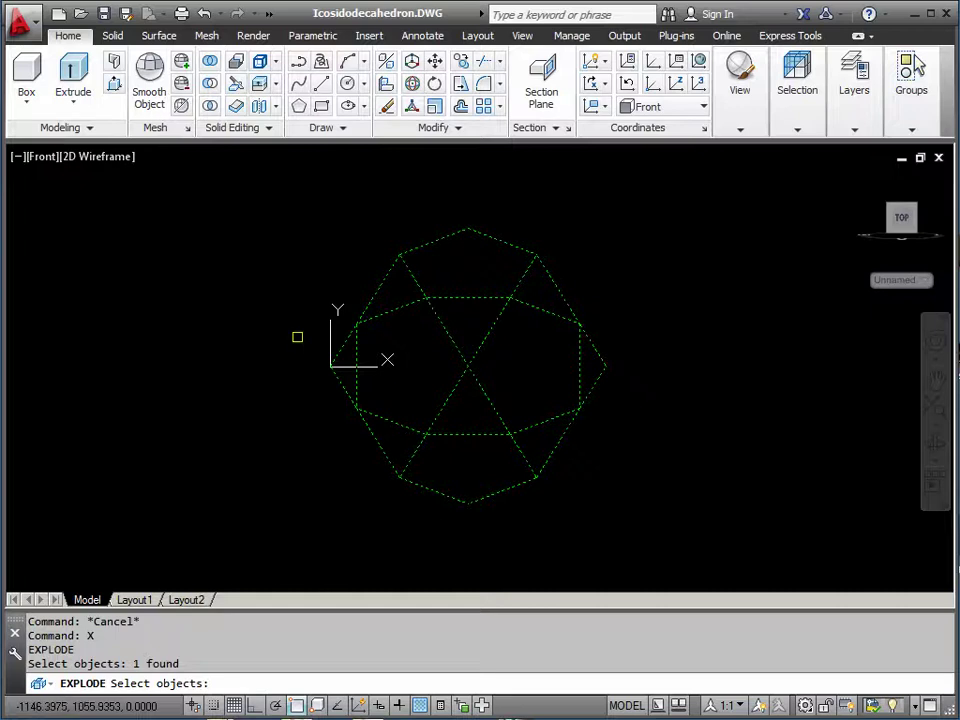
pyautogui.press('Return')
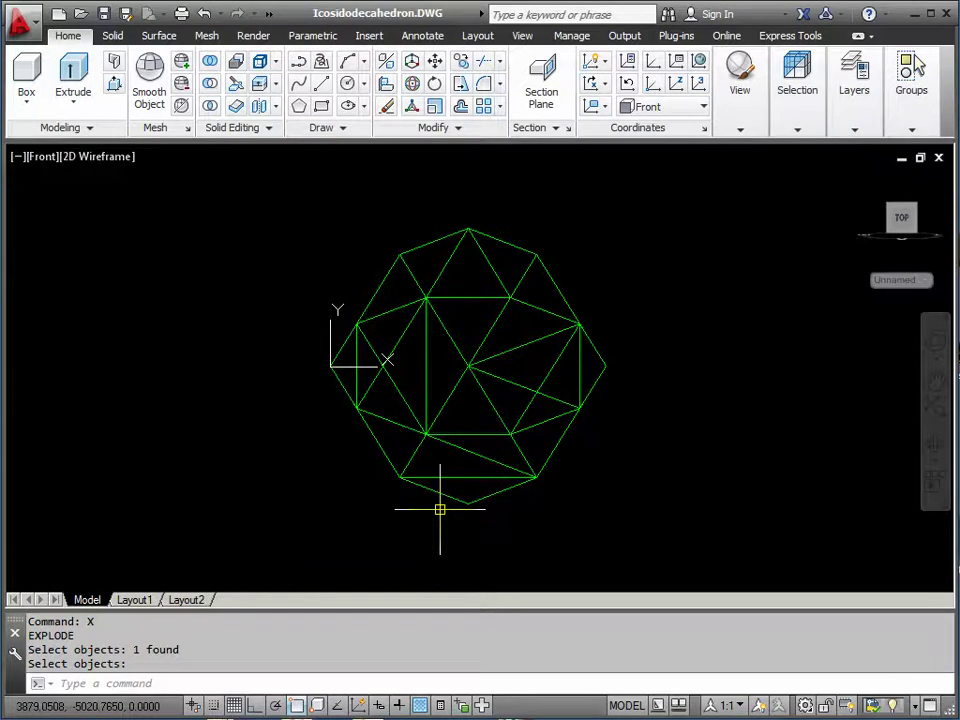
# - Erase the 17 lower faces, then the 11 left-side faces, using crossing windows
pyautogui.press('Return')
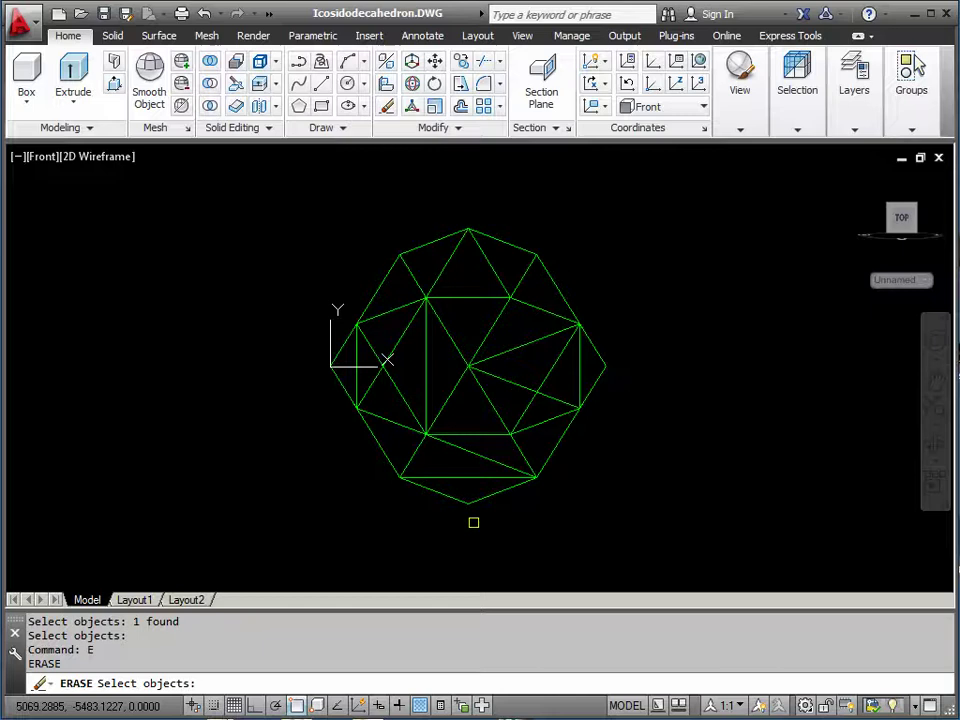
pyautogui.click(492, 522)
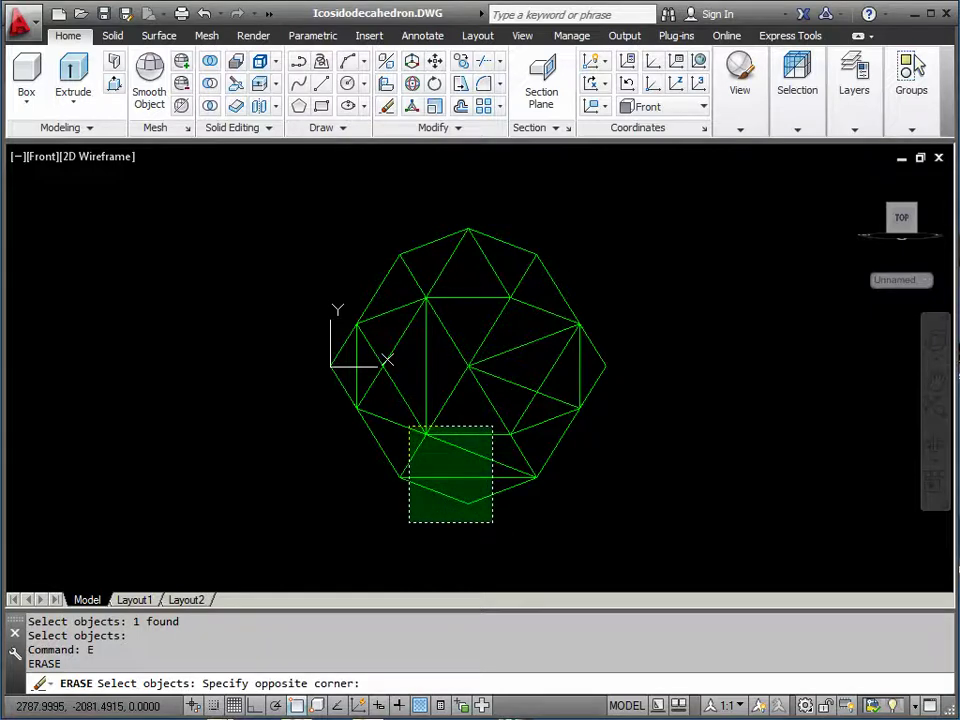
pyautogui.click(408, 428)
pyautogui.press('Return')
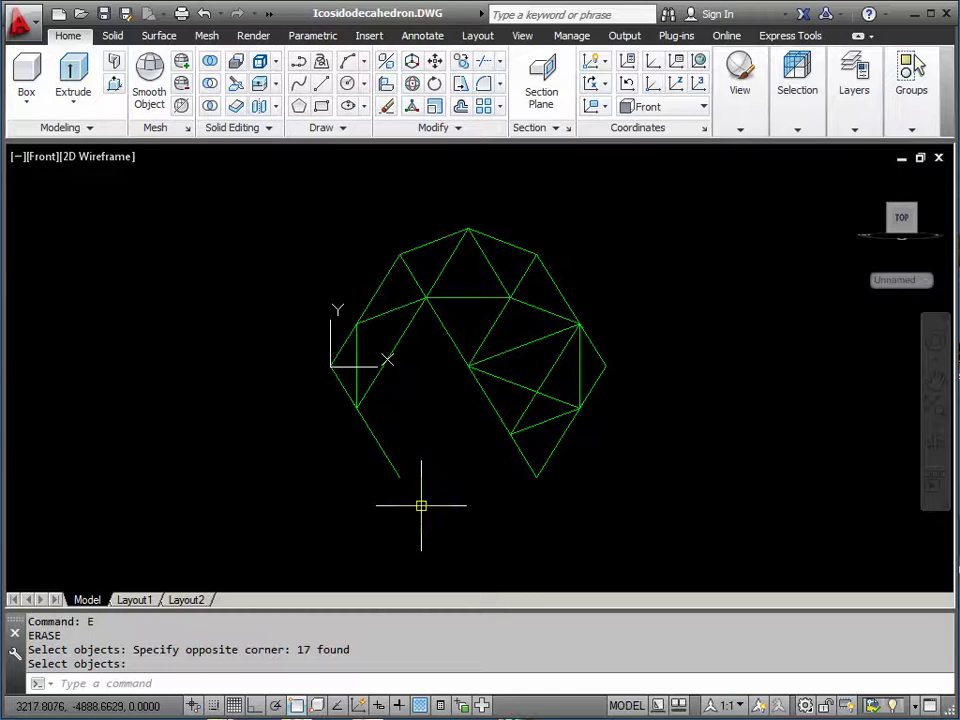
pyautogui.press('Return')
pyautogui.click(417, 500)
pyautogui.click(276, 312)
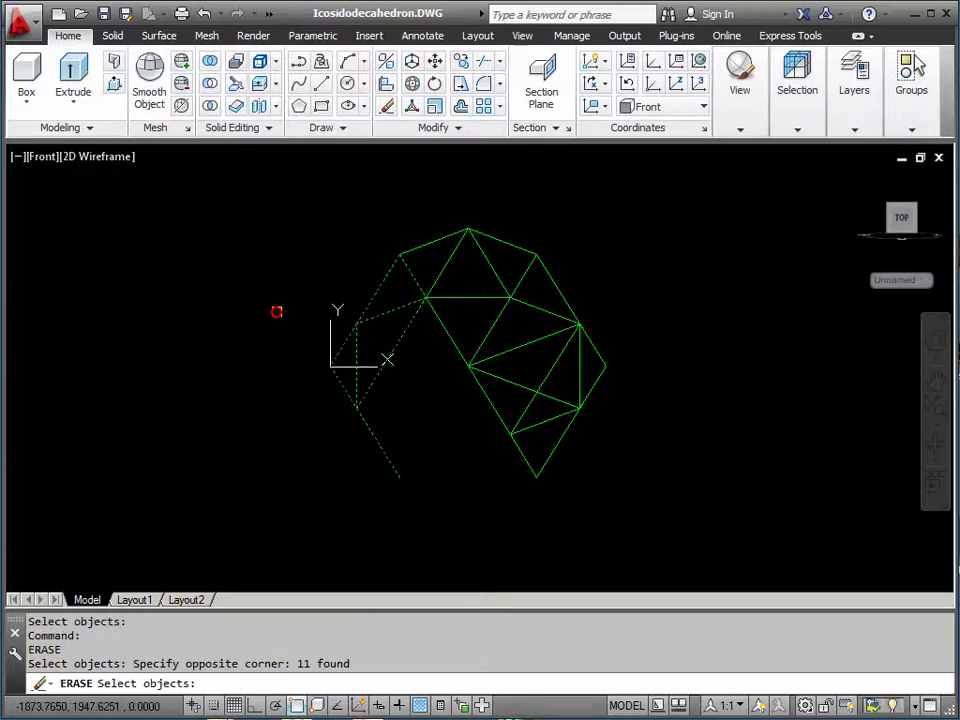
pyautogui.press('Return')
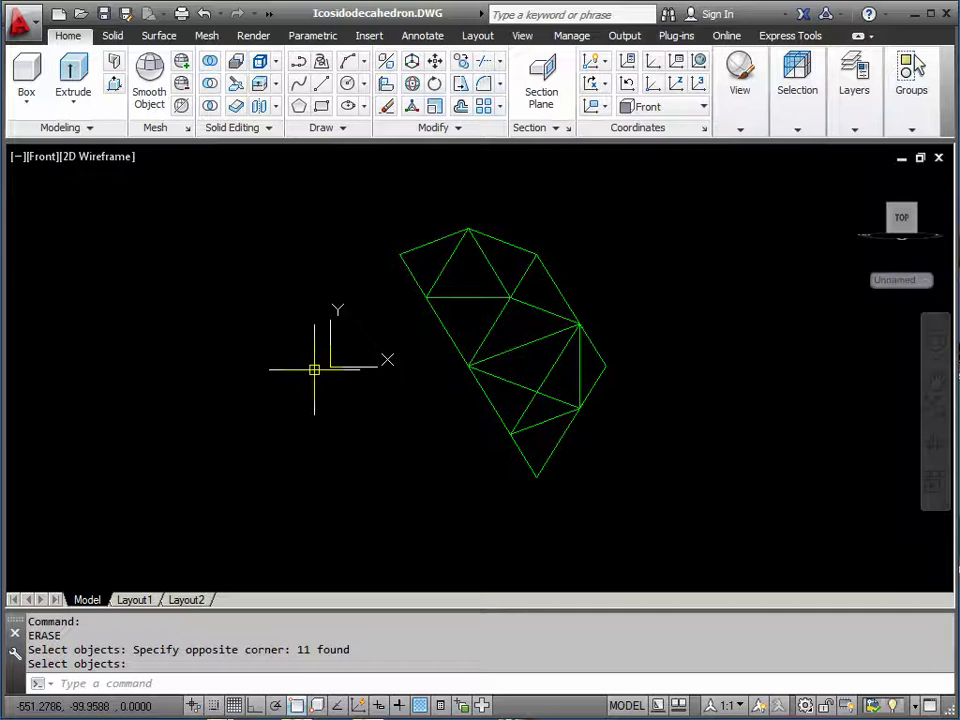
pyautogui.click(103, 157)
pyautogui.click(174, 283)
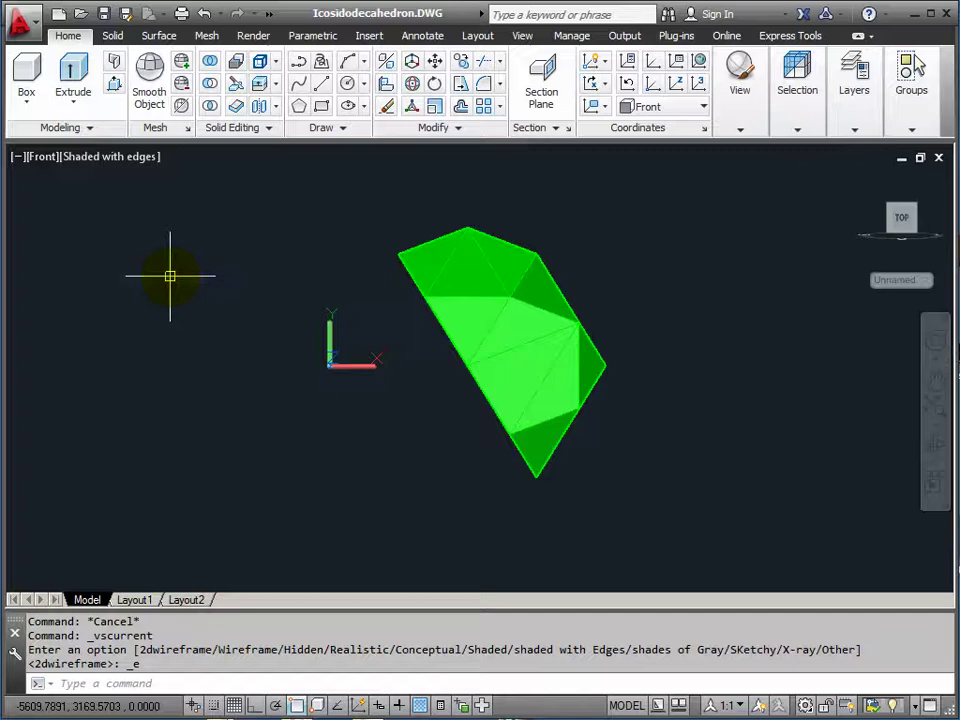
pyautogui.click(935, 440)
pyautogui.moveTo(540, 394)
pyautogui.mouseDown()
pyautogui.moveTo(600, 345)
pyautogui.moveTo(516, 350)
pyautogui.moveTo(388, 270)
pyautogui.moveTo(349, 285)
pyautogui.moveTo(437, 324)
pyautogui.moveTo(501, 317)
pyautogui.moveTo(486, 294)
pyautogui.moveTo(397, 284)
pyautogui.moveTo(364, 298)
pyautogui.moveTo(349, 285)
pyautogui.moveTo(467, 296)
pyautogui.moveTo(483, 324)
pyautogui.mouseUp()
pyautogui.rightClick(465, 318)
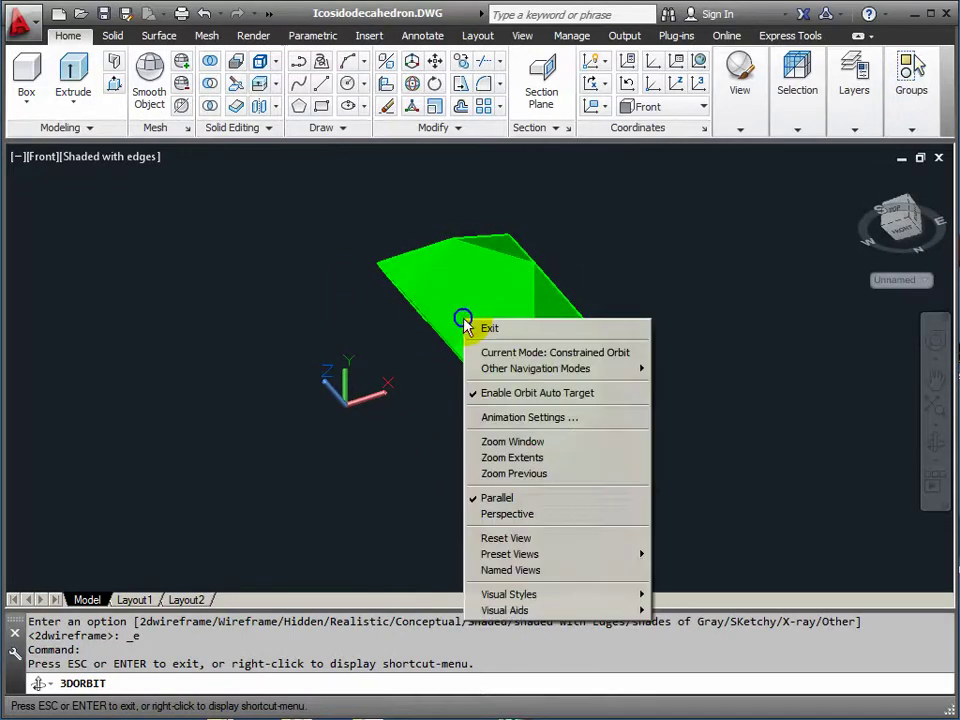
pyautogui.click(489, 327)
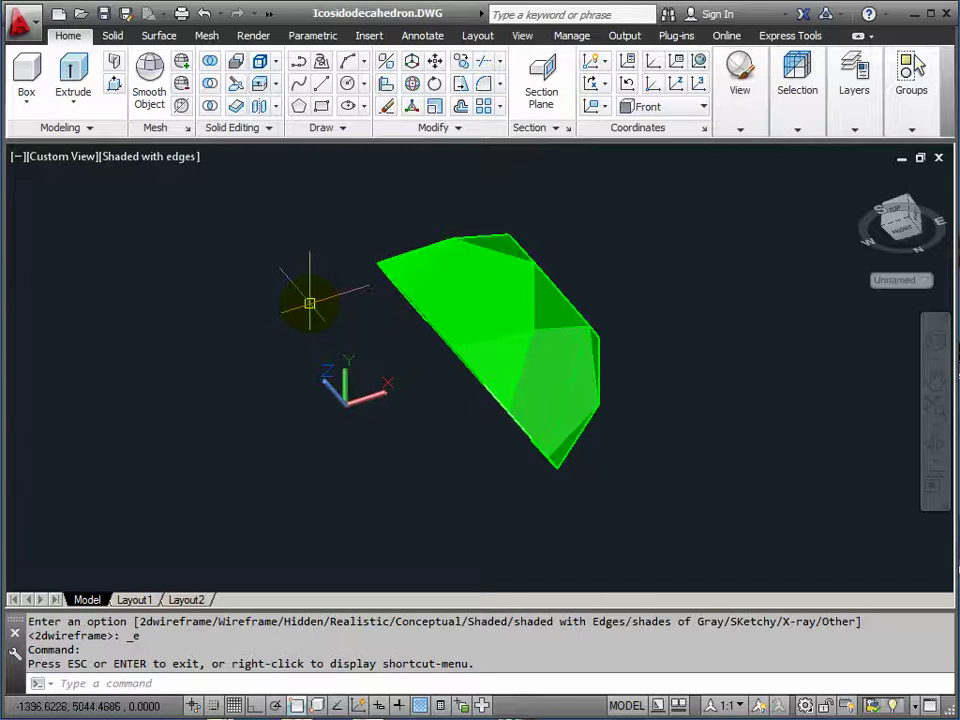
pyautogui.click(154, 163)
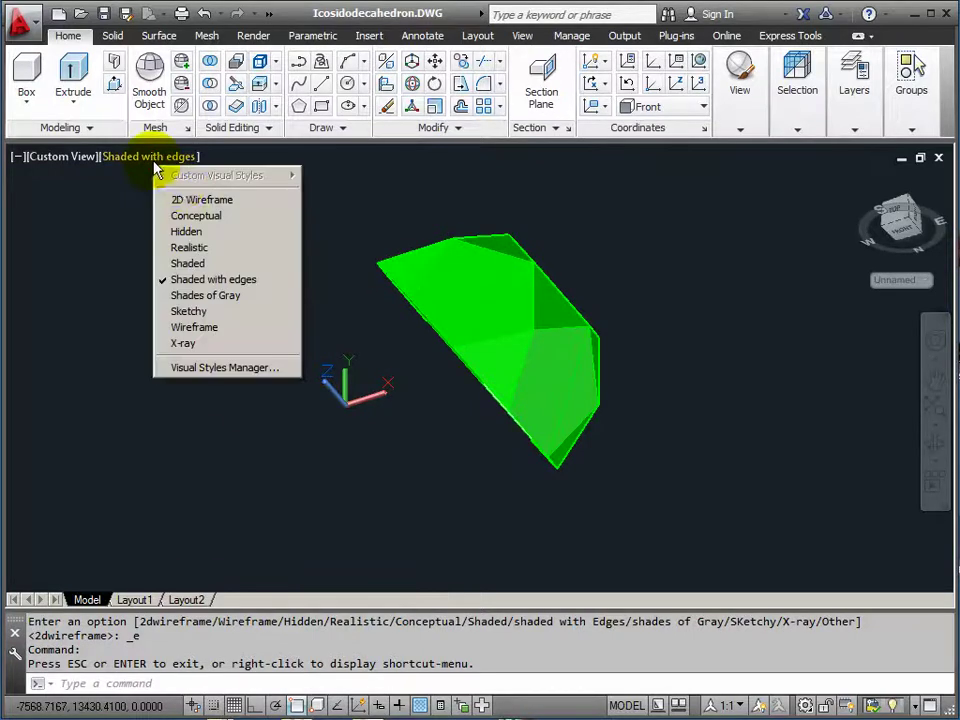
pyautogui.click(195, 204)
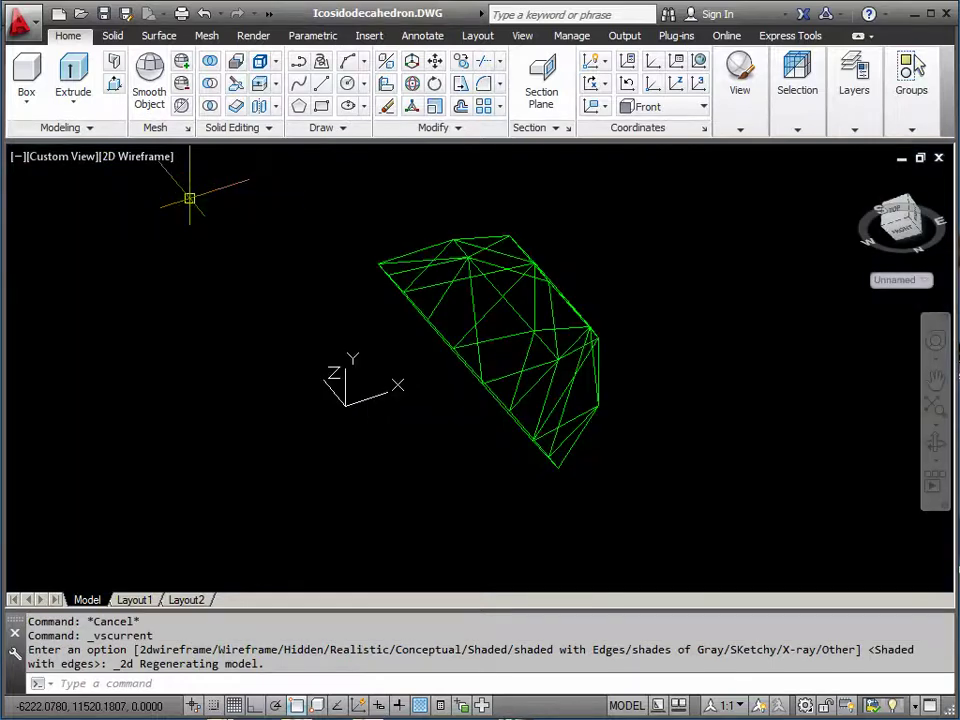
# - Return to the face-on Front plan view with PLAN
pyautogui.write('PLAN')
pyautogui.press('Return')
pyautogui.press('Return')
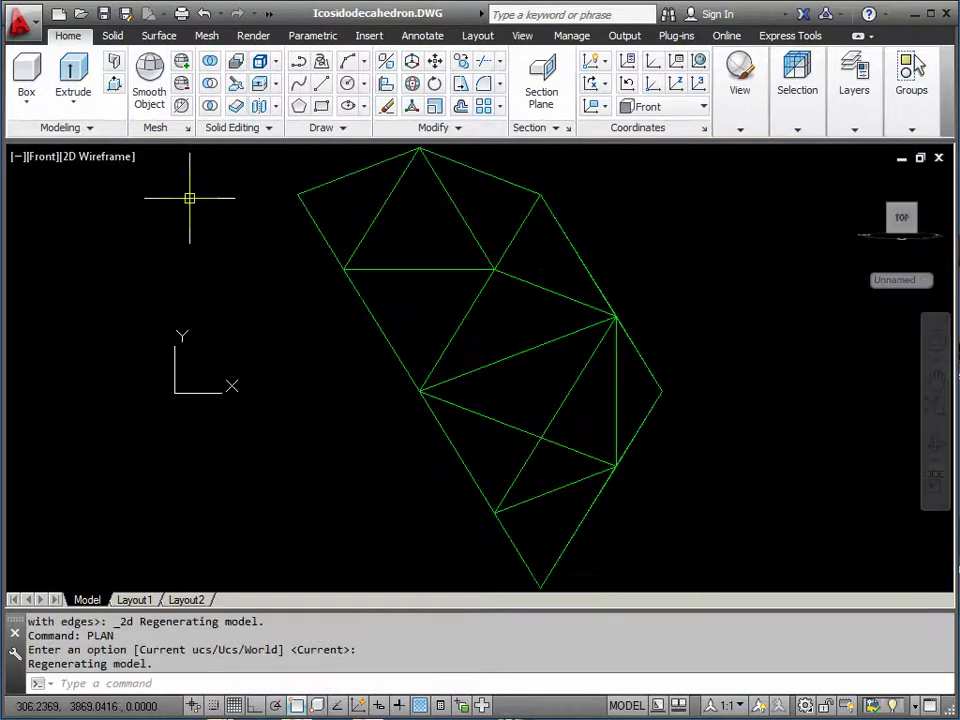
pyautogui.scroll(-4, 450, 346)
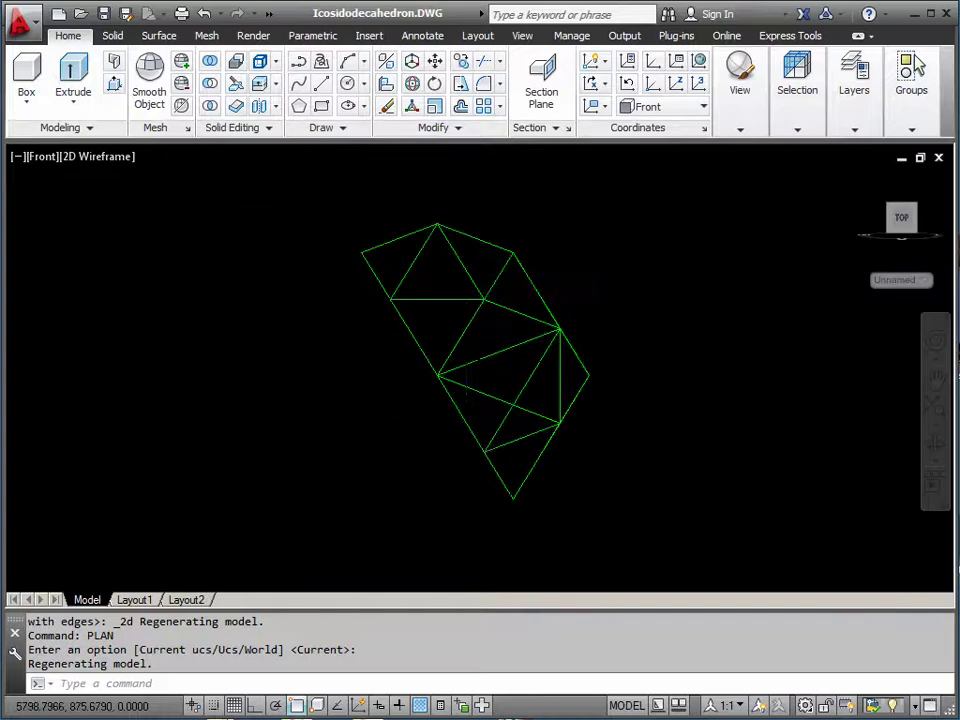
pyautogui.scroll(2, 446, 346)
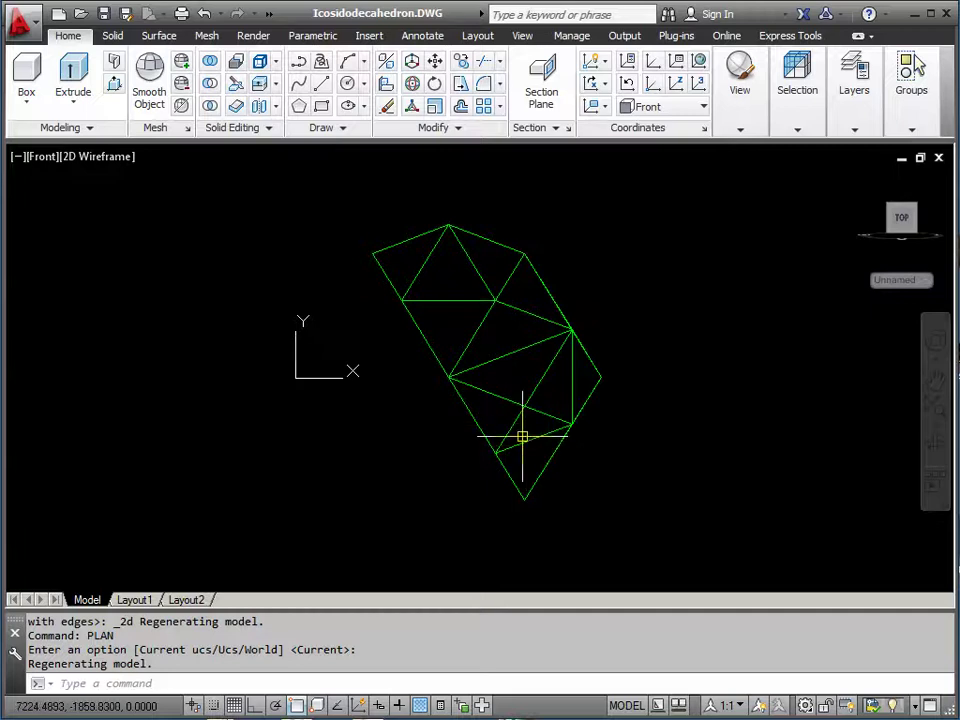
# - Rotate the 28-face strip to 180° by reference about its bottom vertex, with Ortho on
pyautogui.press('Return')
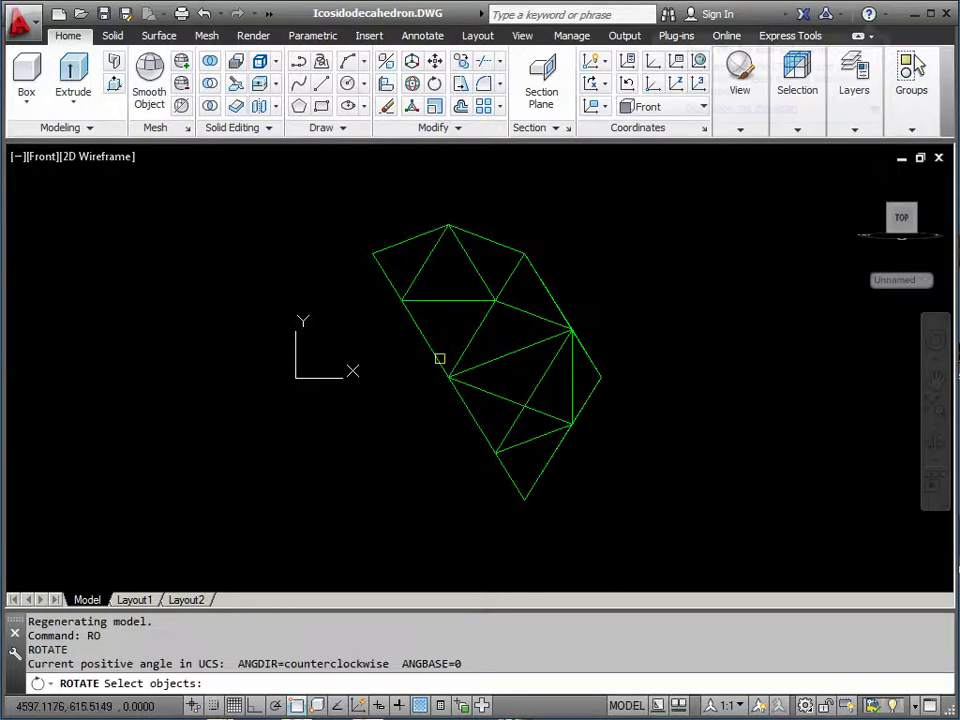
pyautogui.click(312, 183)
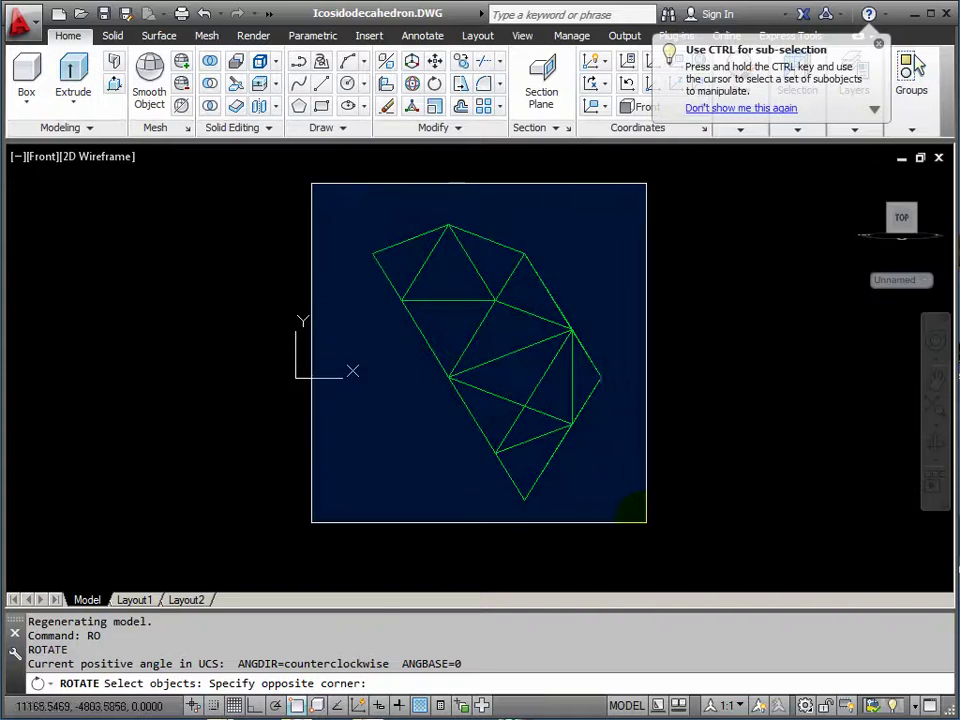
pyautogui.click(658, 535)
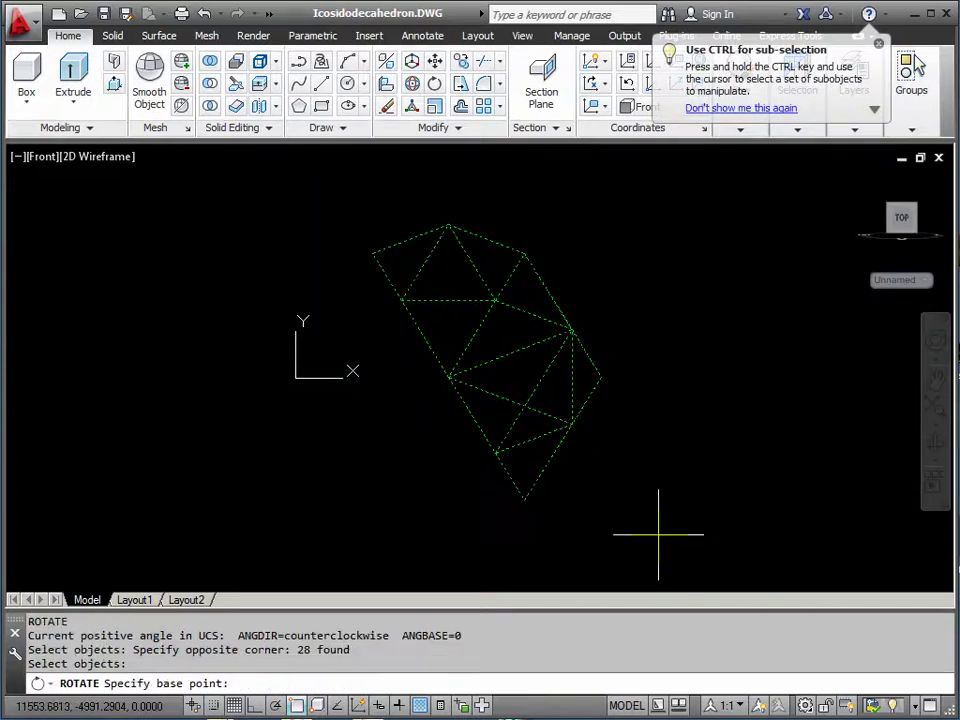
pyautogui.click(297, 706)
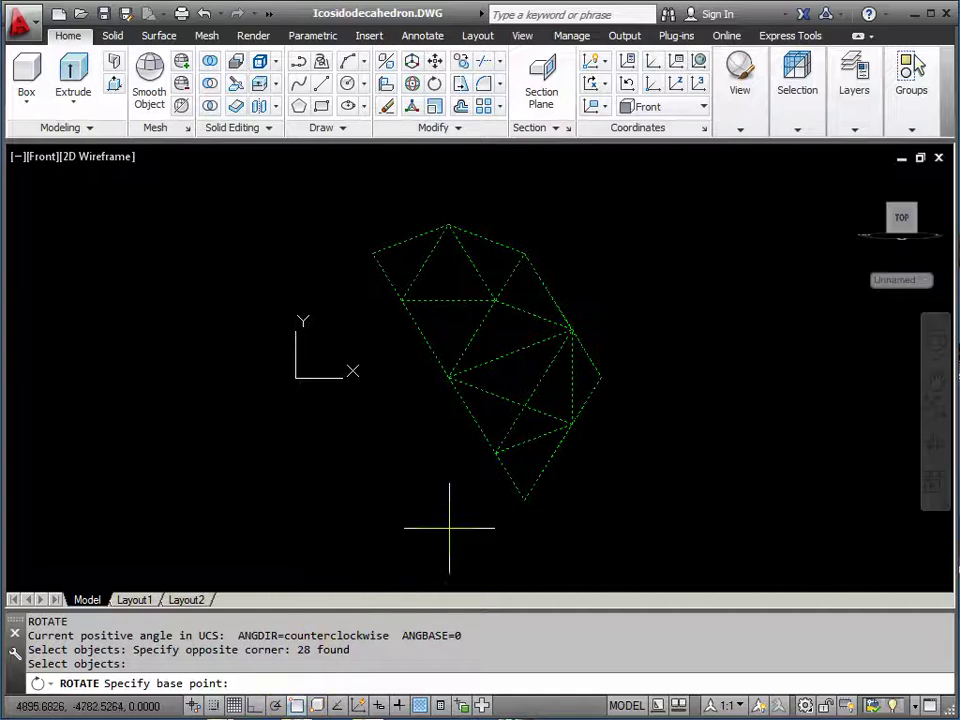
pyautogui.click(524, 499)
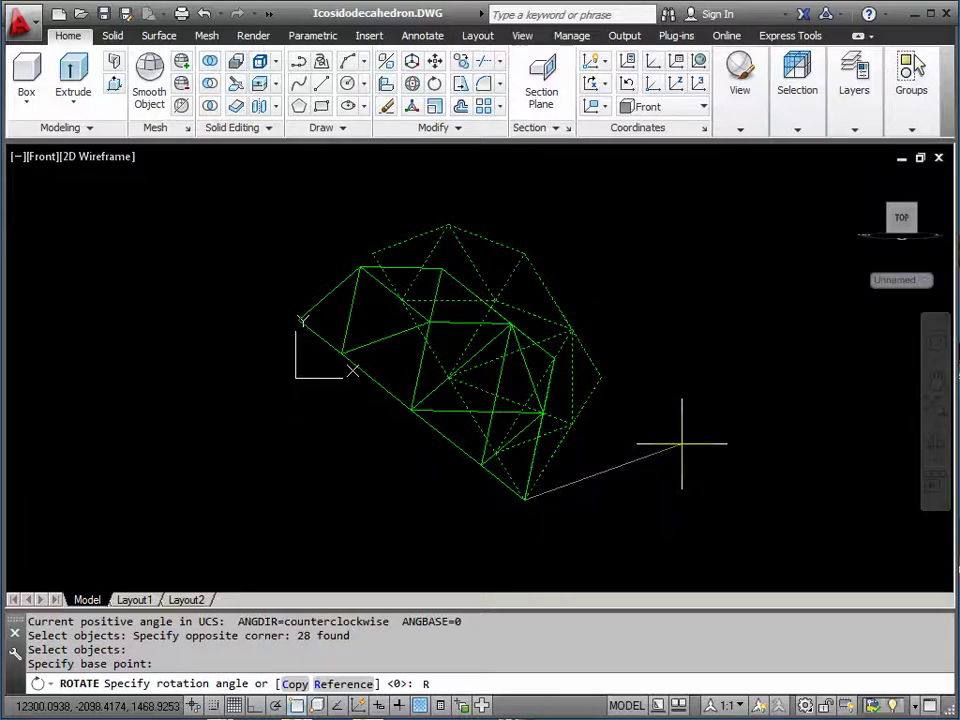
pyautogui.press('Return')
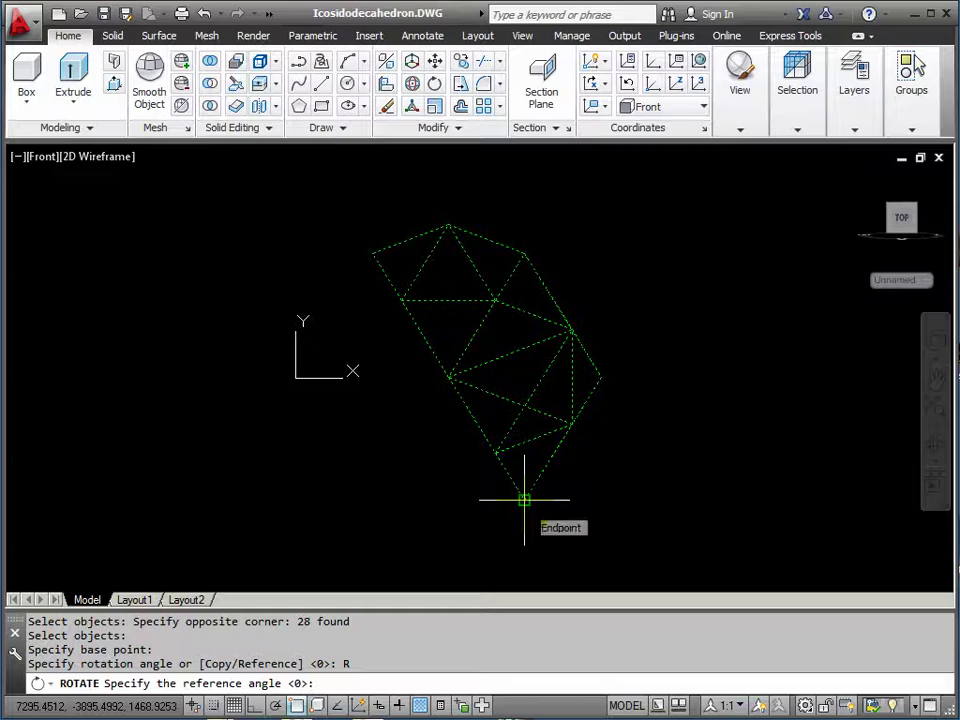
pyautogui.click(524, 499)
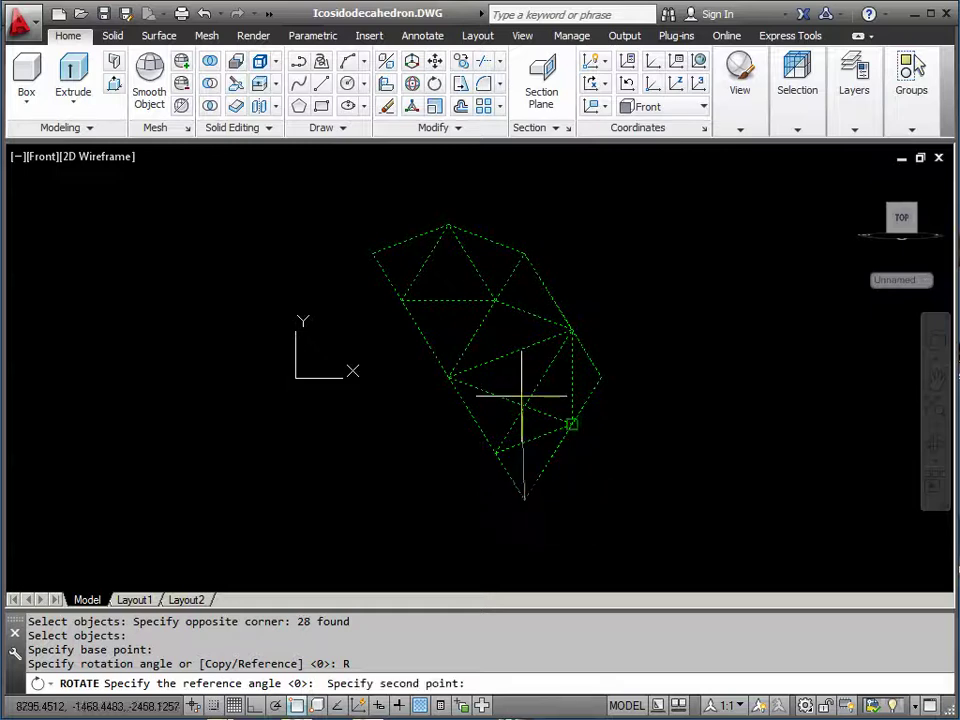
pyautogui.click(372, 253)
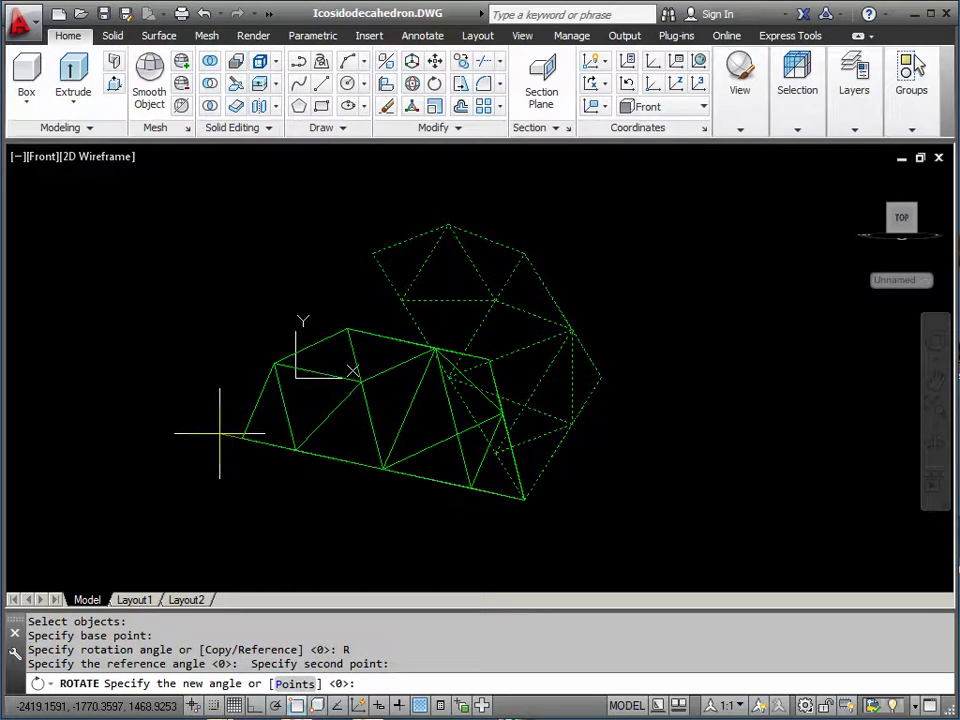
pyautogui.click(256, 705)
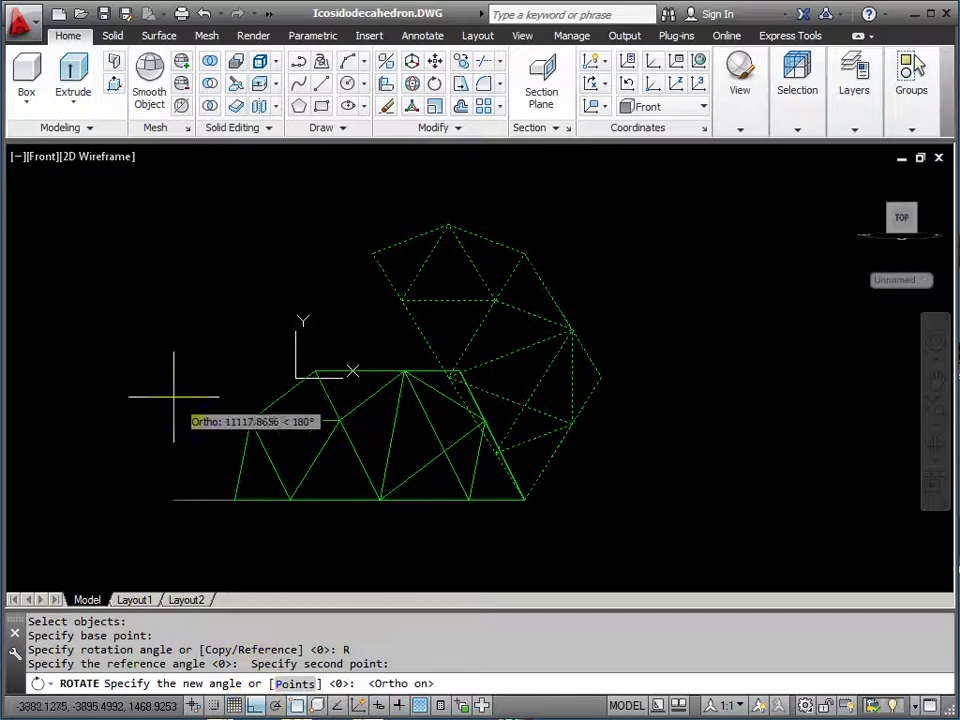
pyautogui.click(147, 443)
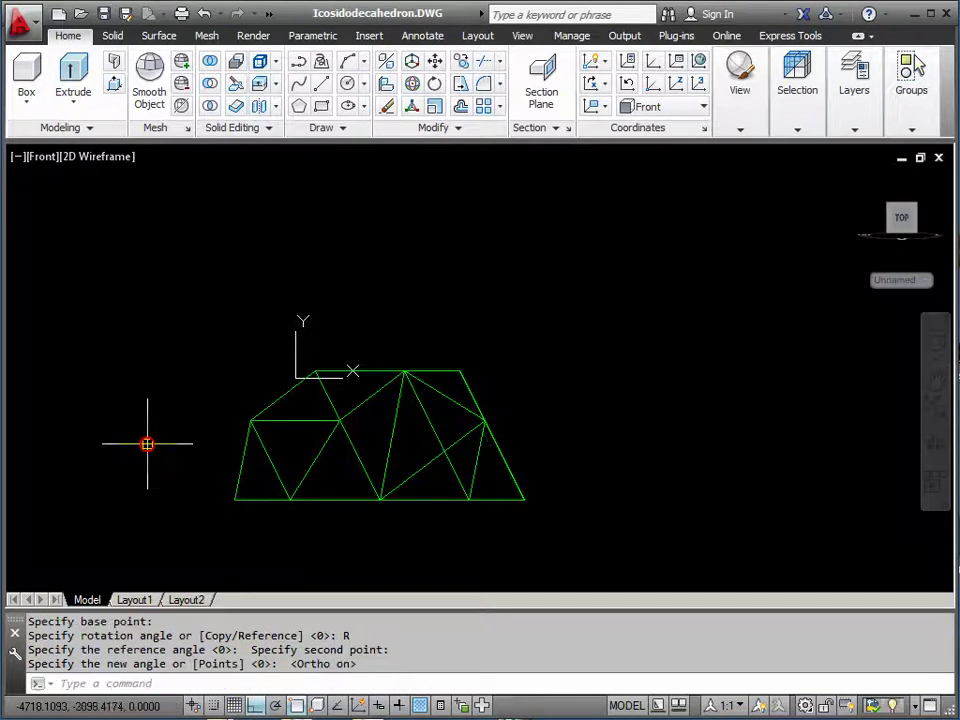
# - Orbit to view the upright dome shell in 3D
pyautogui.click(934, 444)
pyautogui.moveTo(459, 386); pyautogui.dragTo(521, 324)
pyautogui.rightClick(525, 322)
pyautogui.click(560, 332)
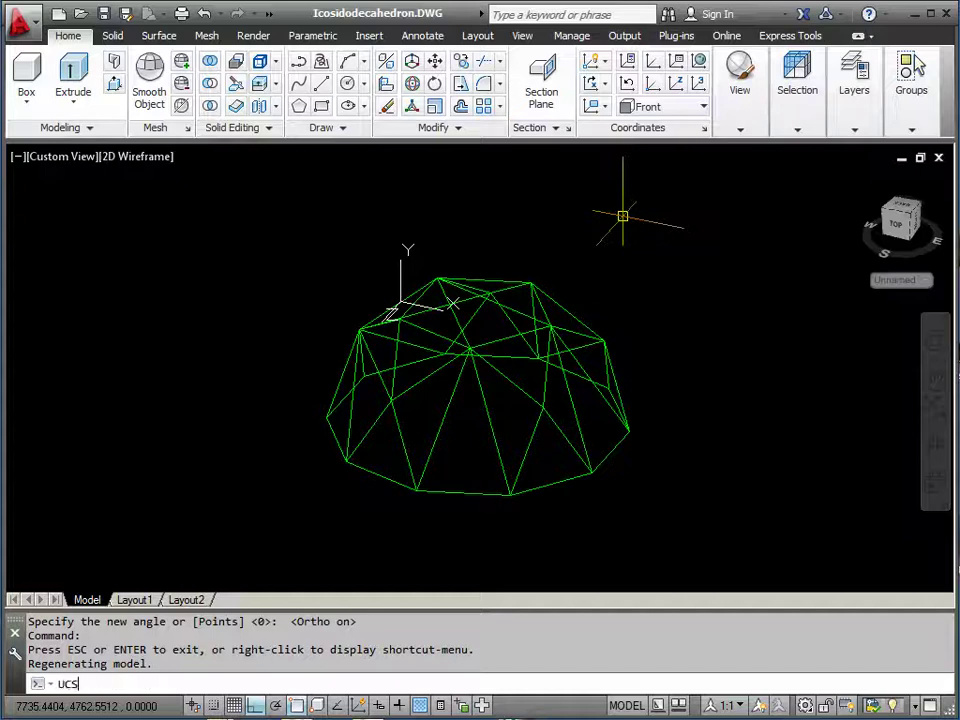
# - Reset the UCS to World and check the coordinate system list
pyautogui.press('Return')
pyautogui.press('Return')
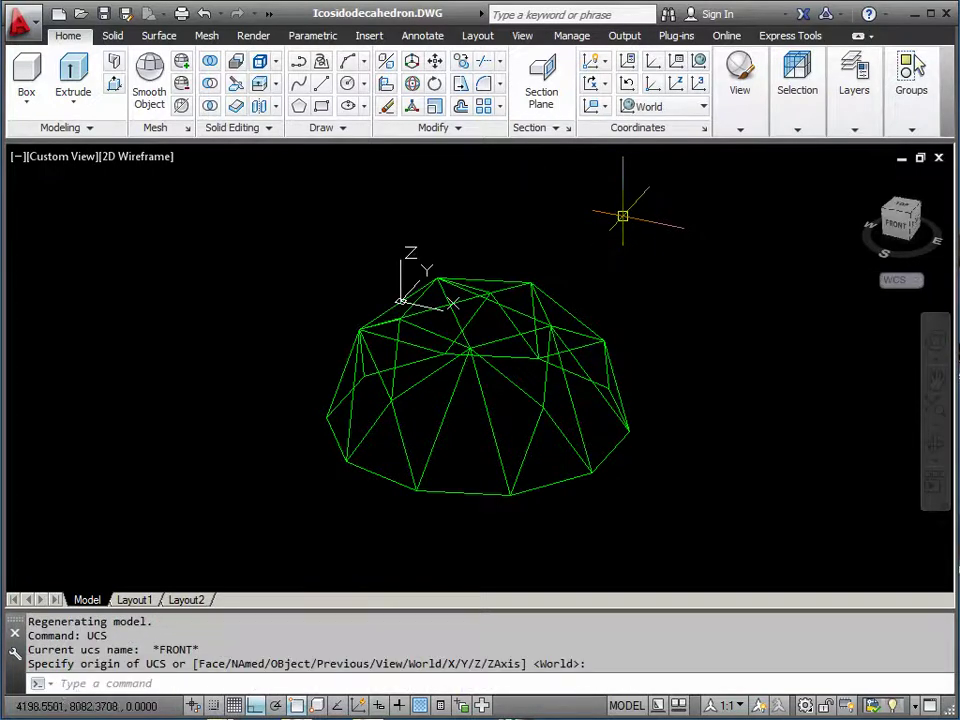
pyautogui.click(701, 107)
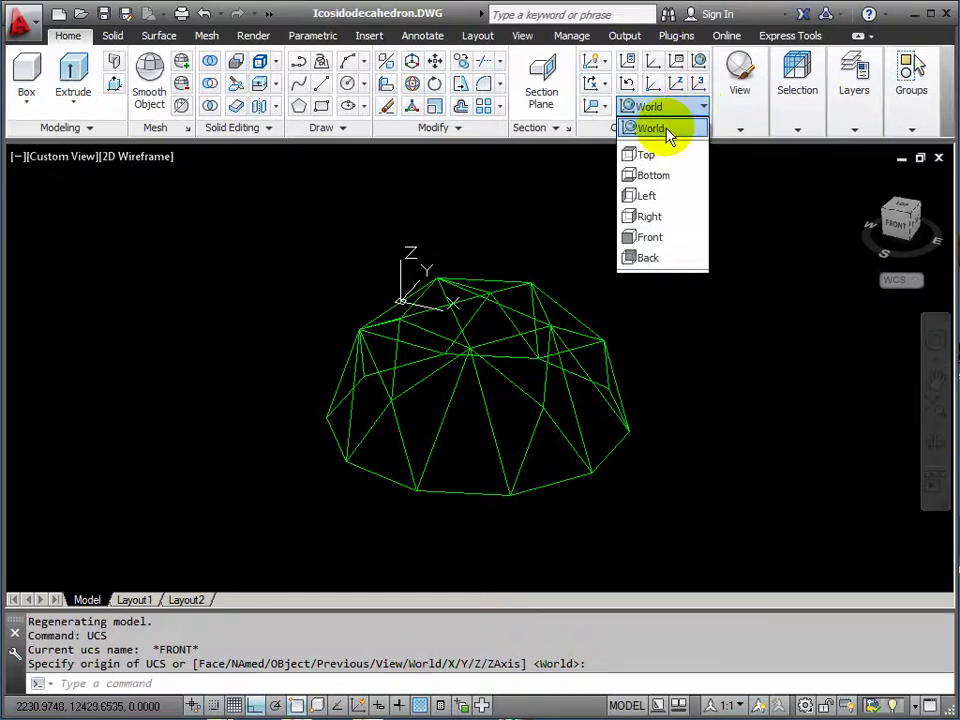
pyautogui.click(738, 205)
pyautogui.press('Escape')
pyautogui.press('Escape')
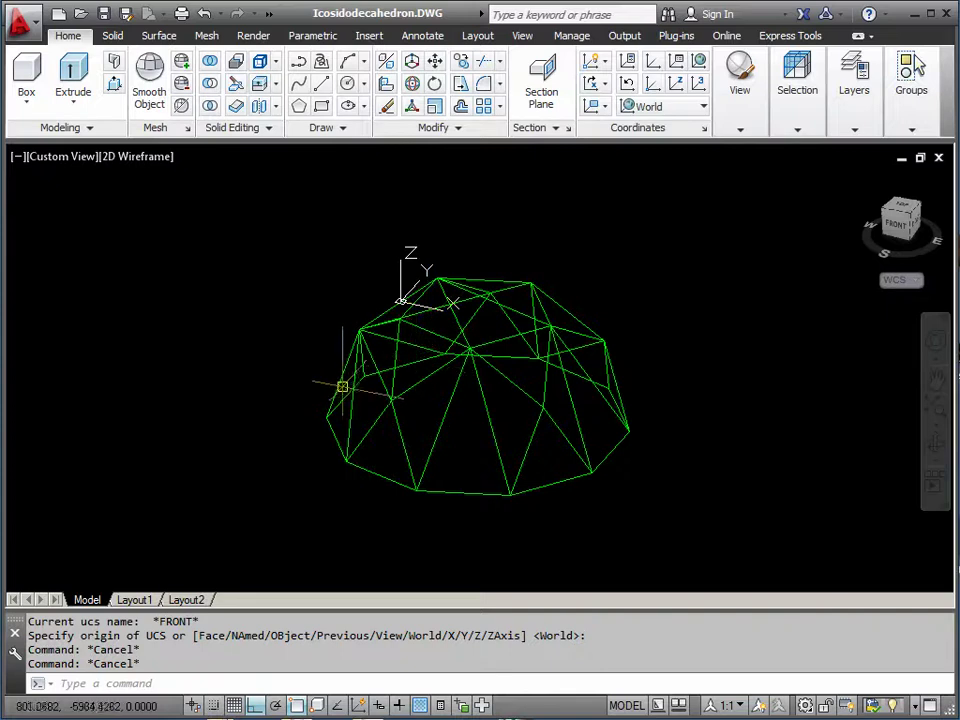
# - Move all 28 dome faces from the lower-left base vertex to 0,0,0 and recenter the view
pyautogui.write('M')
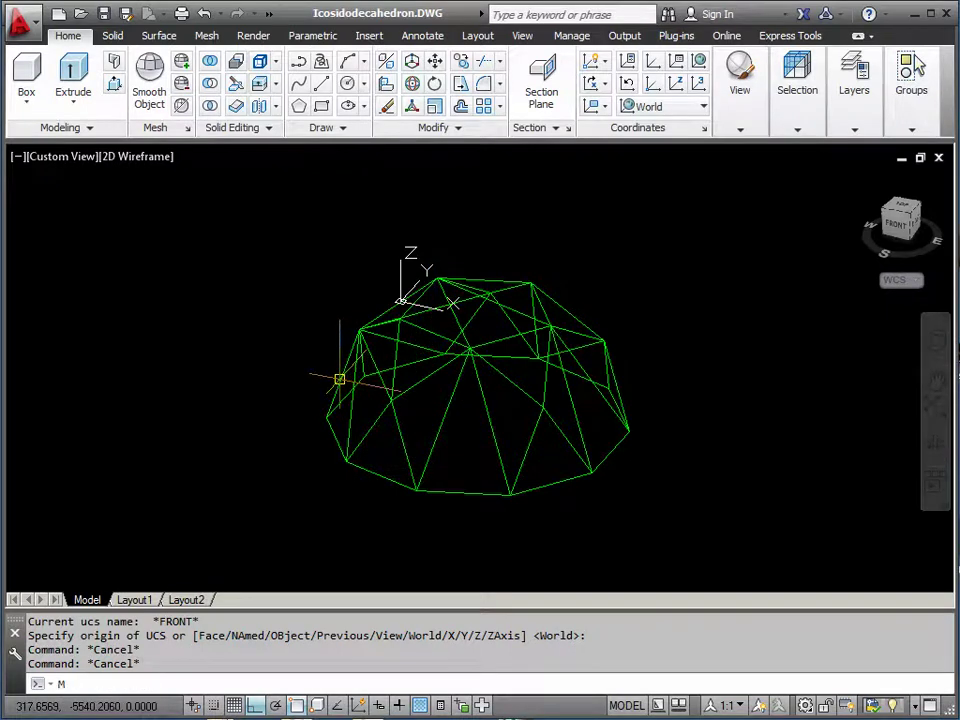
pyautogui.press('Return')
pyautogui.click(681, 225)
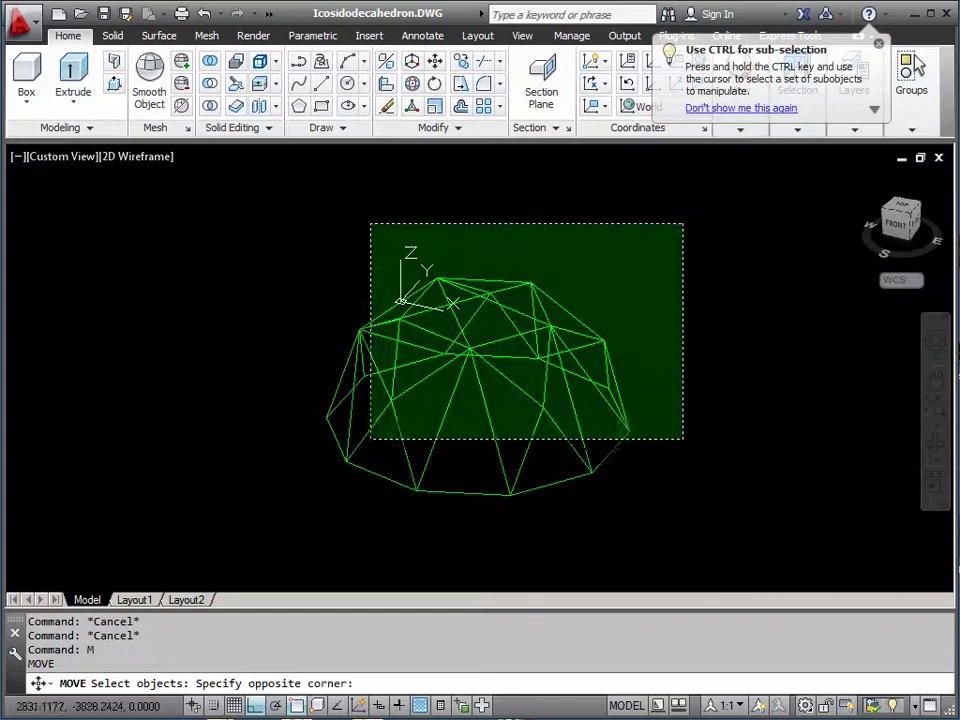
pyautogui.click(247, 518)
pyautogui.press('Return')
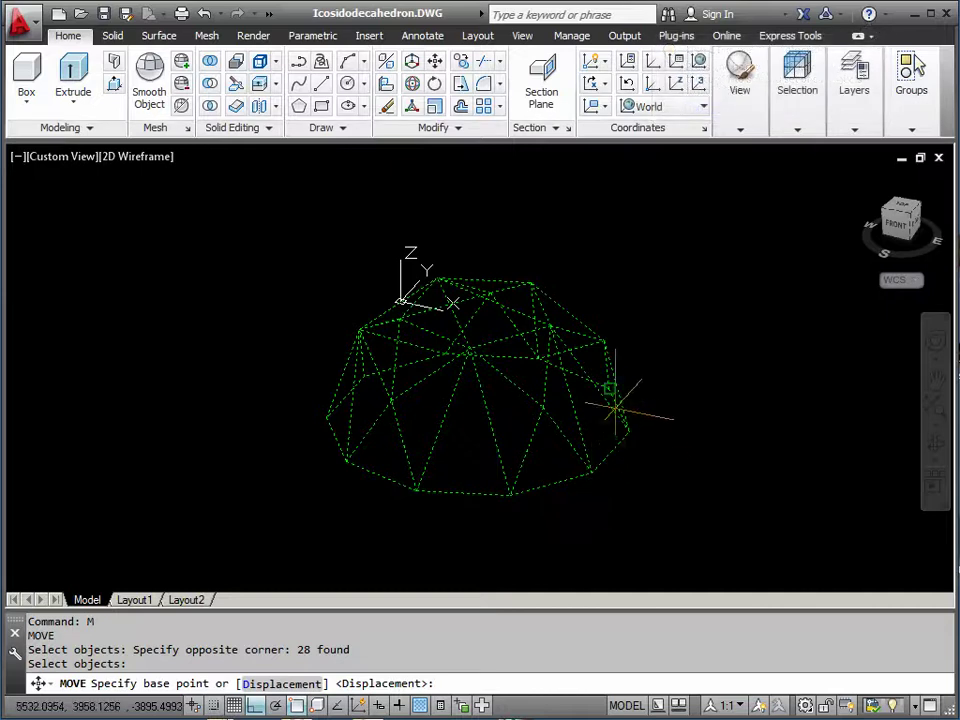
pyautogui.click(326, 418)
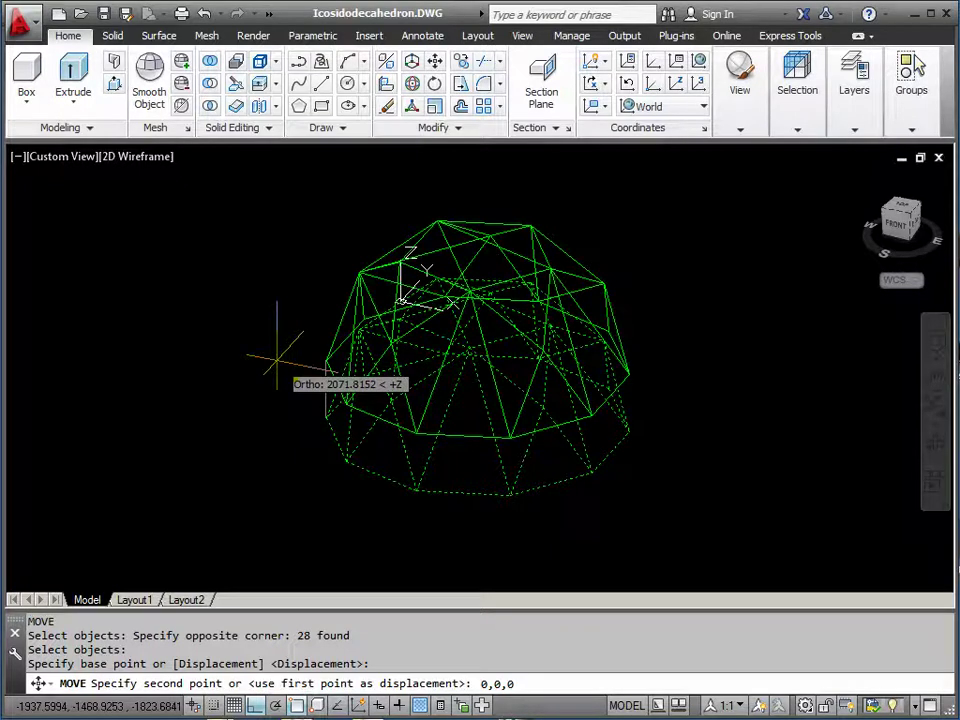
pyautogui.press('Return')
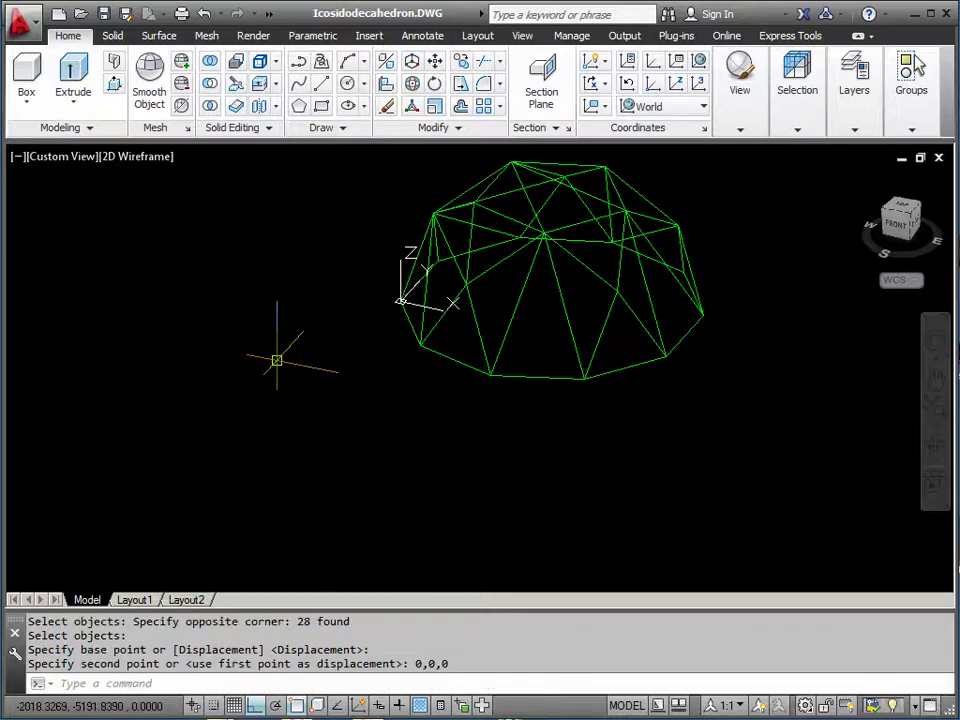
pyautogui.moveTo(295, 355); pyautogui.dragTo(362, 383, button='middle')
pyautogui.scroll(4, 362, 383)
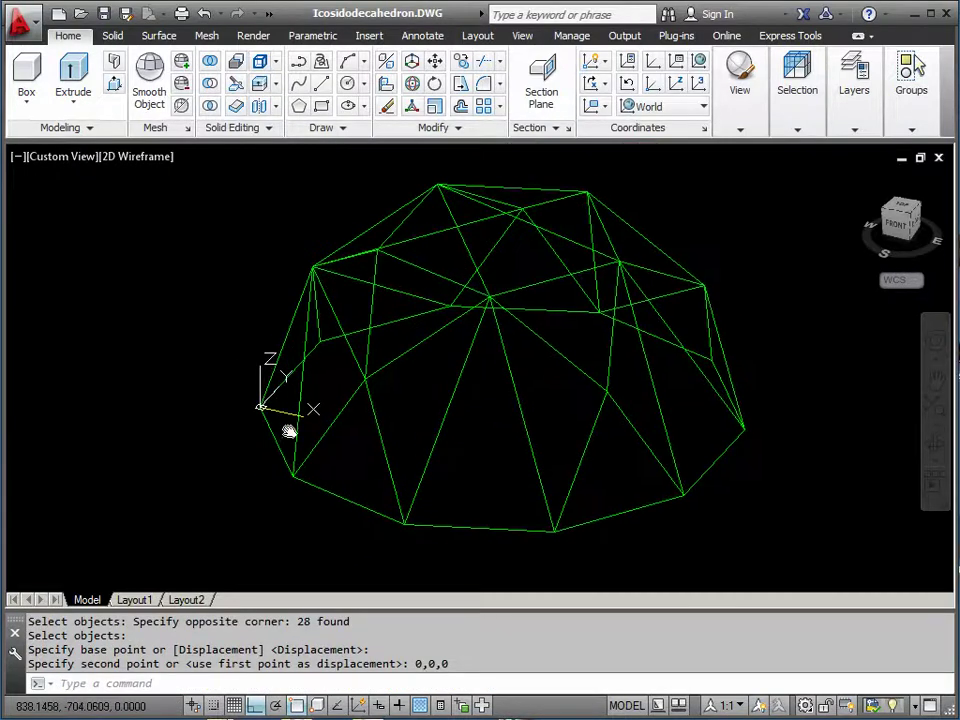
pyautogui.scroll(-4, 300, 407)
pyautogui.scroll(3, 298, 396)
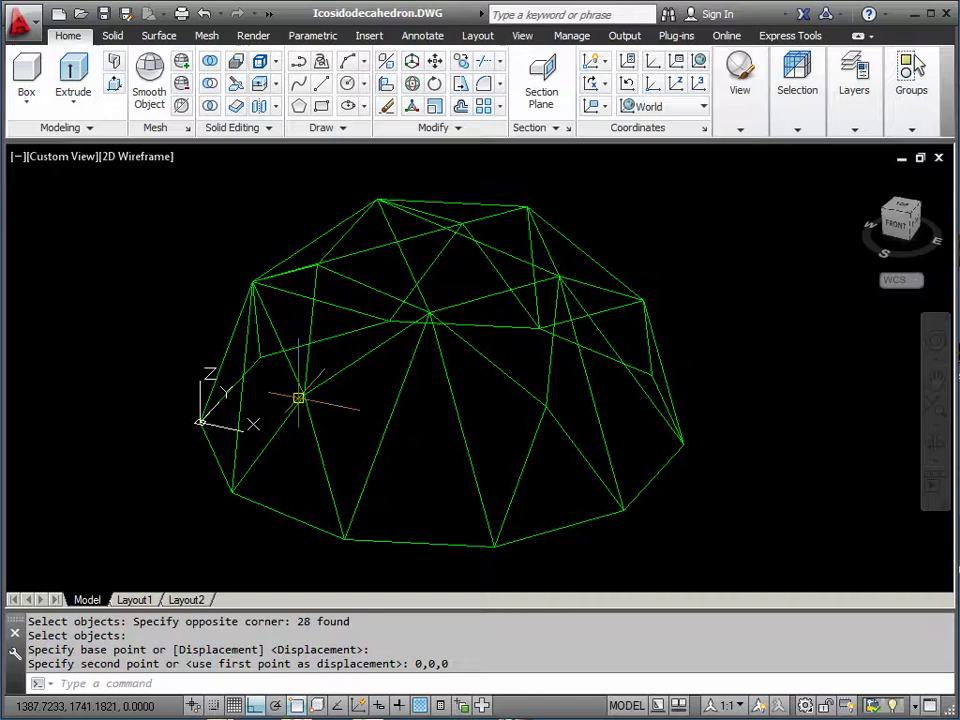
pyautogui.scroll(-1, 349, 386)
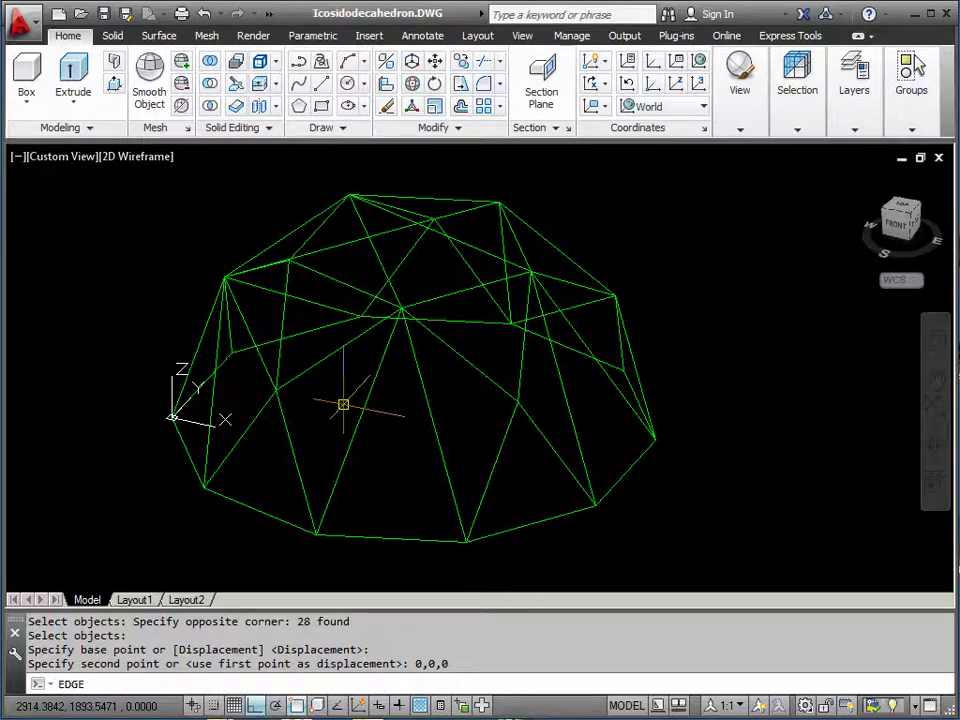
# - Hide the left and right front diagonal edges with EDGE
pyautogui.press('Return')
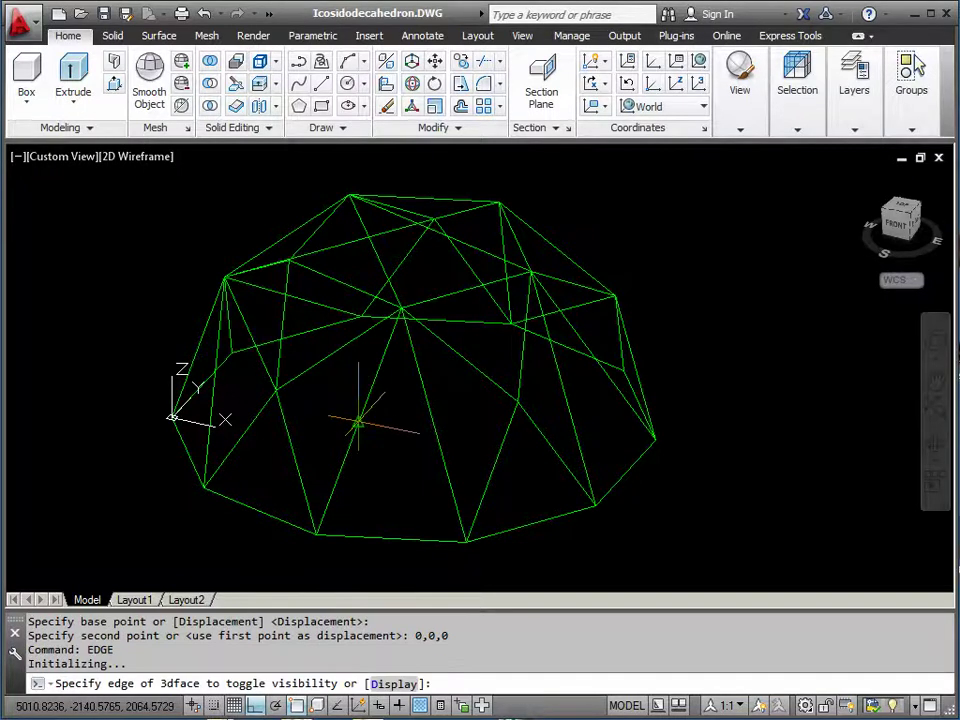
pyautogui.click(357, 423)
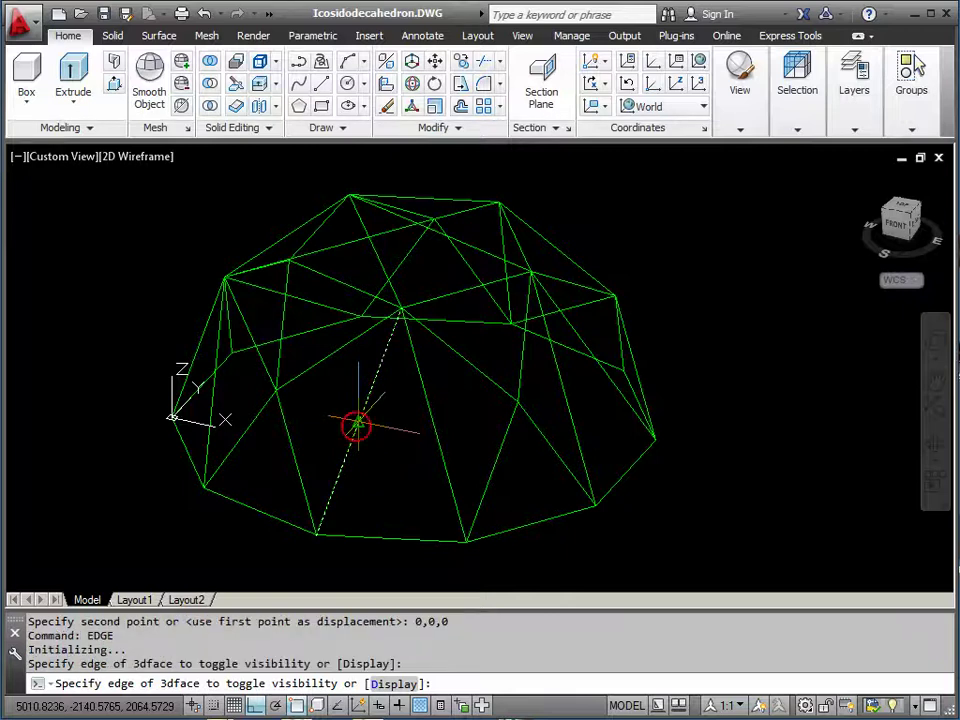
pyautogui.click(432, 425)
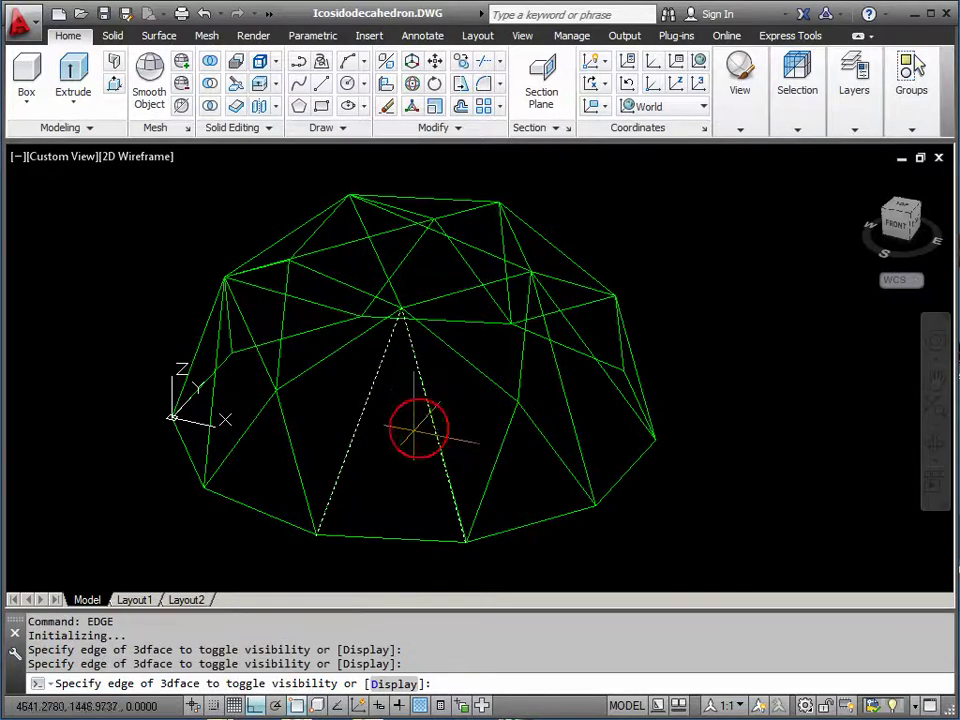
pyautogui.press('Return')
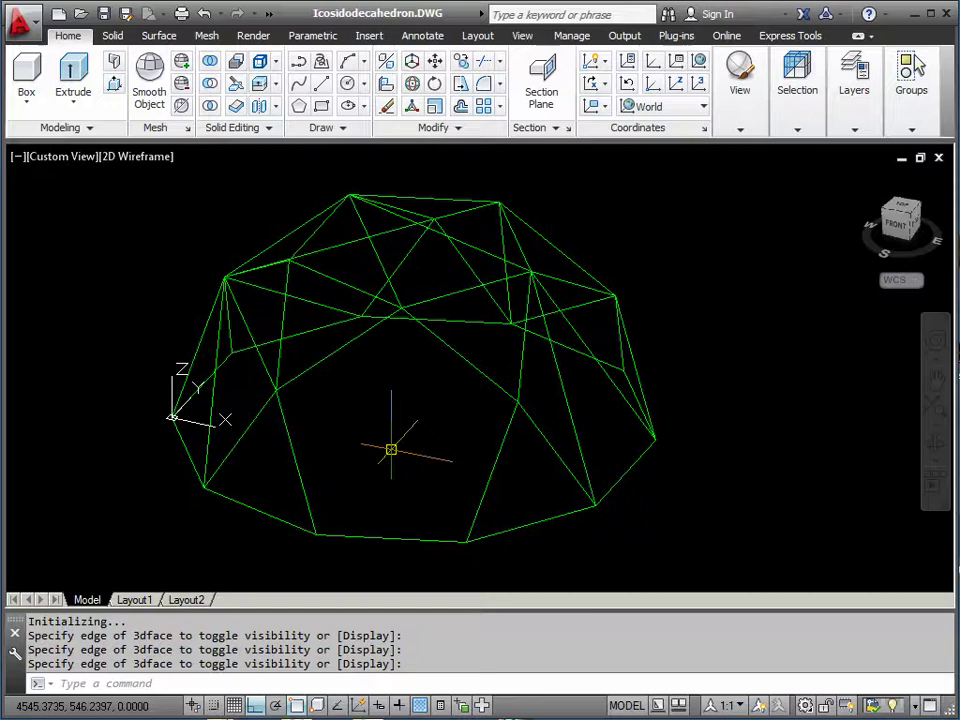
# - Orbit to another side and hide four more triangulating face edges
pyautogui.click(934, 444)
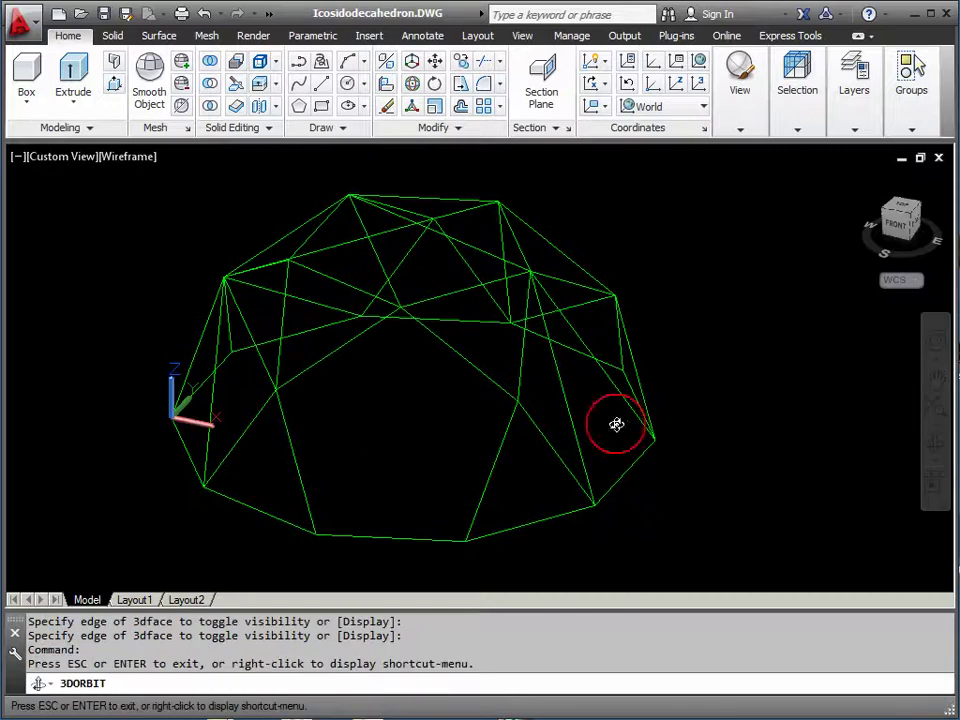
pyautogui.moveTo(617, 422); pyautogui.dragTo(362, 358)
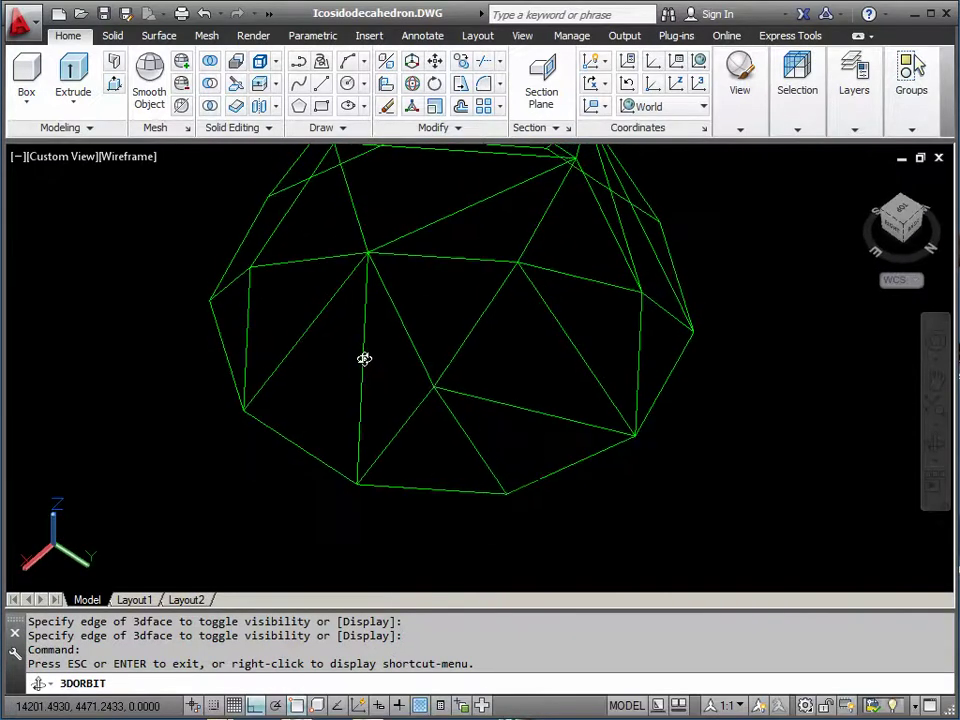
pyautogui.rightClick(366, 352)
pyautogui.click(388, 360)
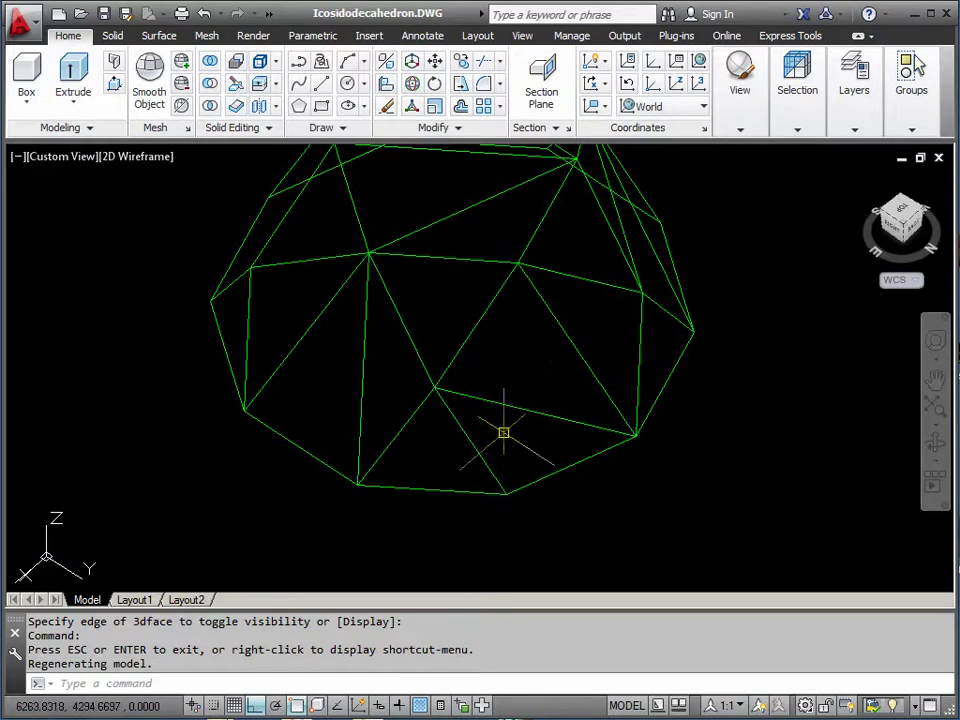
pyautogui.press('Return')
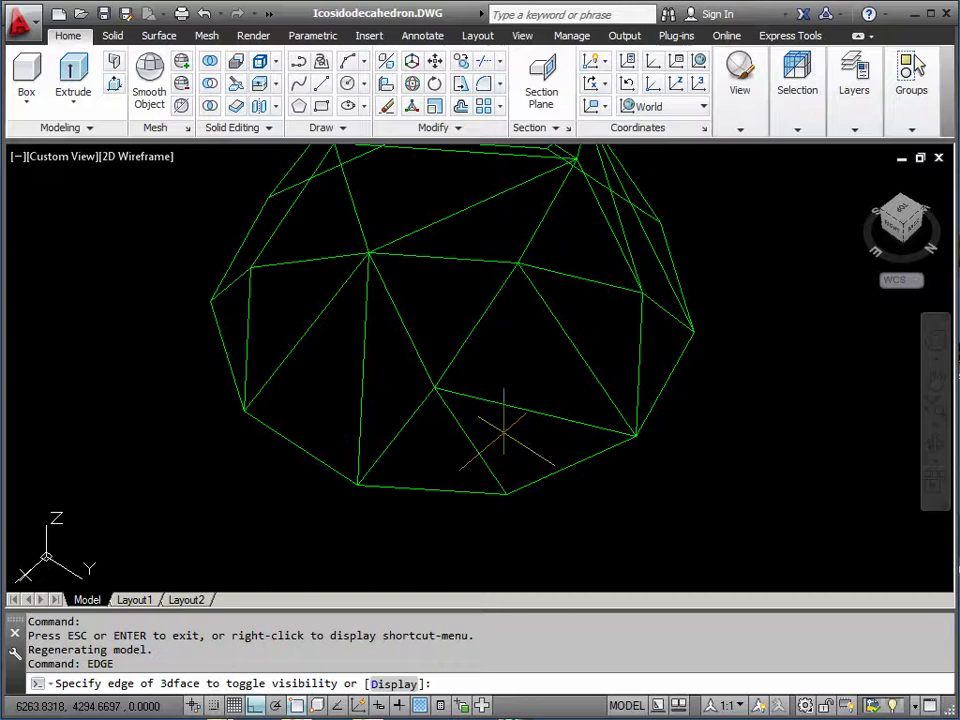
pyautogui.click(307, 331)
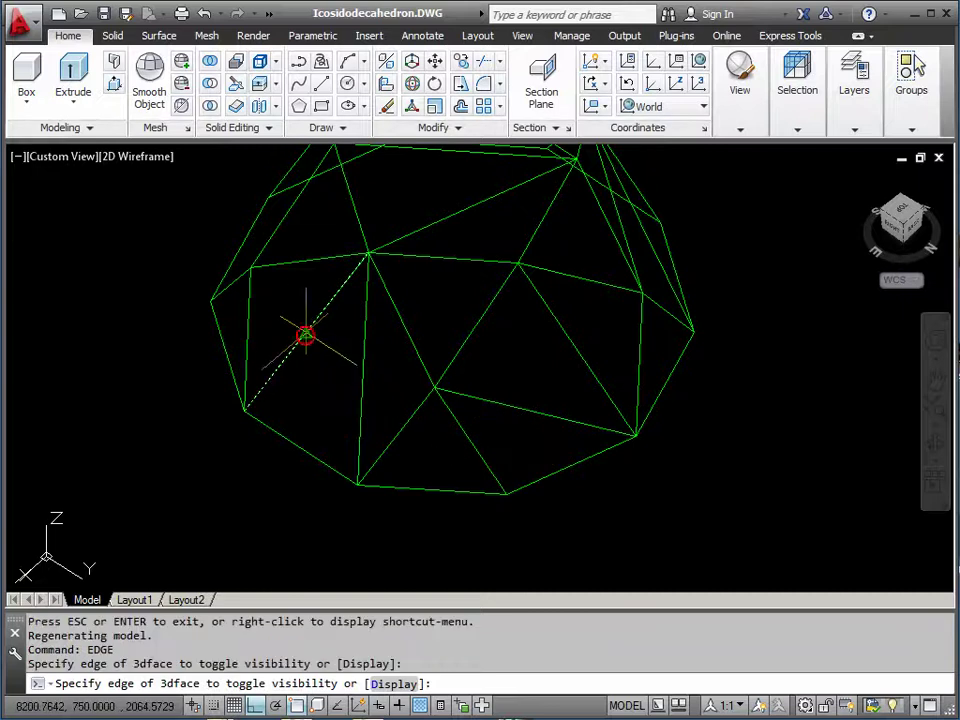
pyautogui.click(364, 375)
pyautogui.click(535, 412)
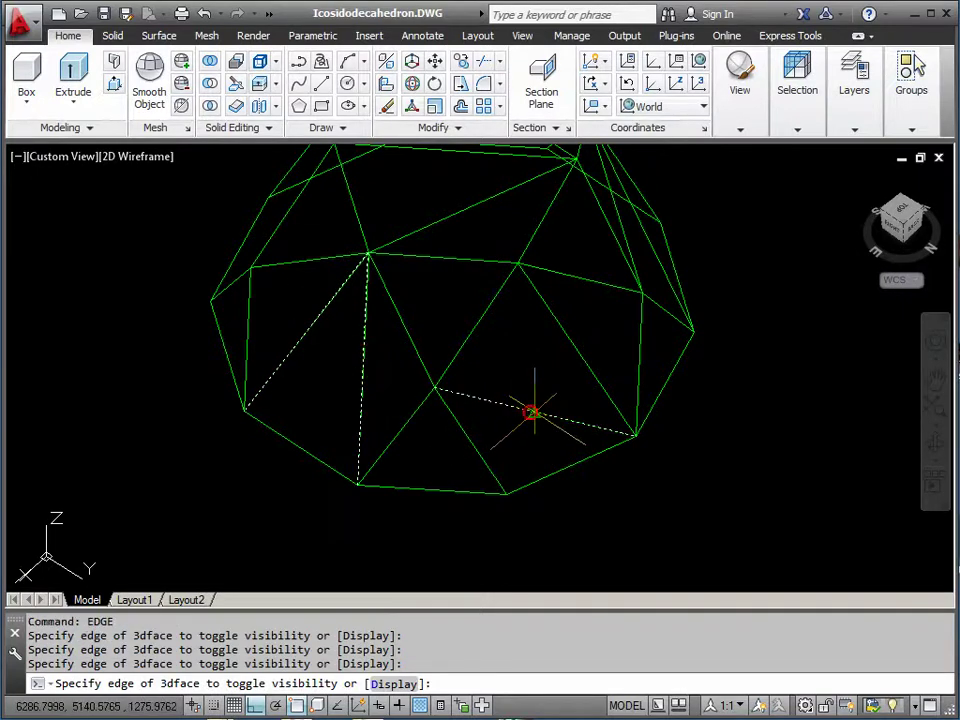
pyautogui.click(574, 345)
pyautogui.press('Return')
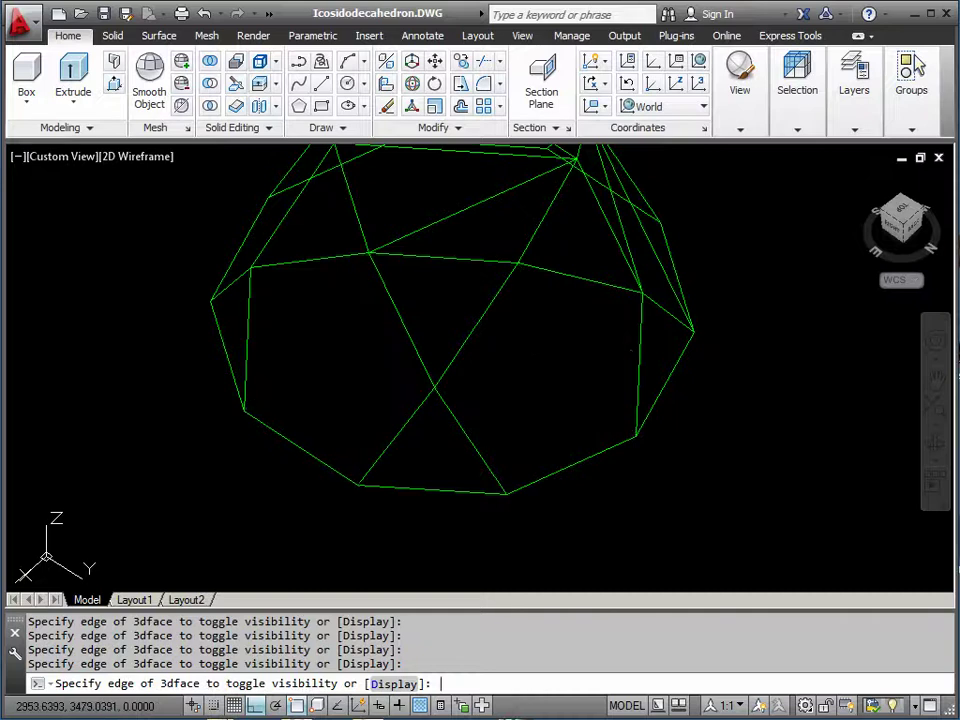
# - Orbit the dome to bring the front pentagon into view
pyautogui.keyDown('shift'); pyautogui.moveTo(564, 394); pyautogui.dragTo(467, 437, button='middle'); pyautogui.keyUp('shift')
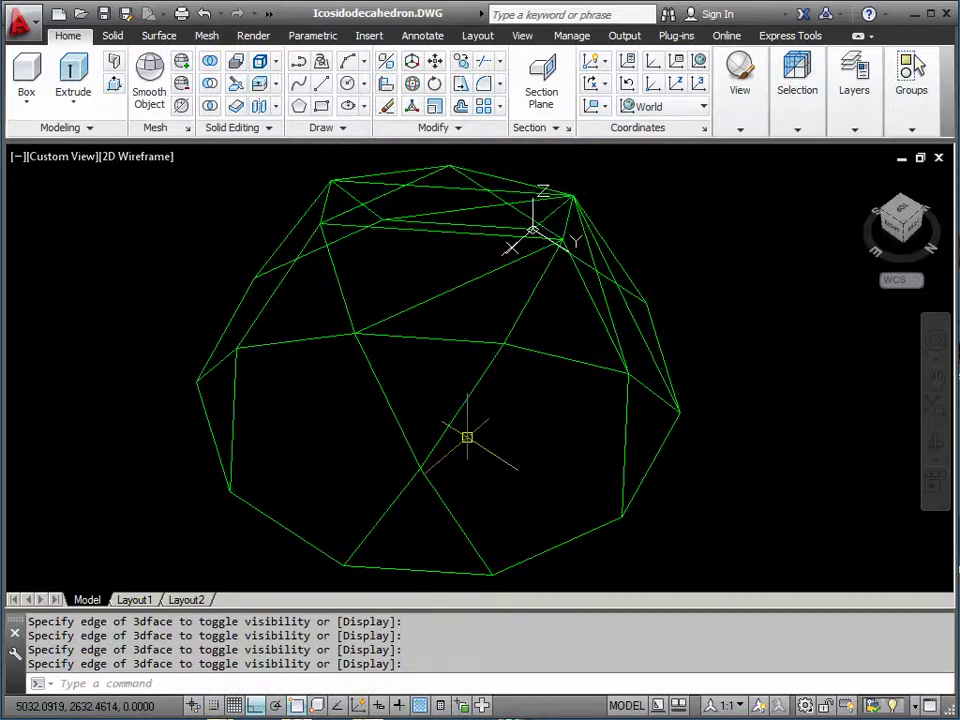
pyautogui.click(936, 446)
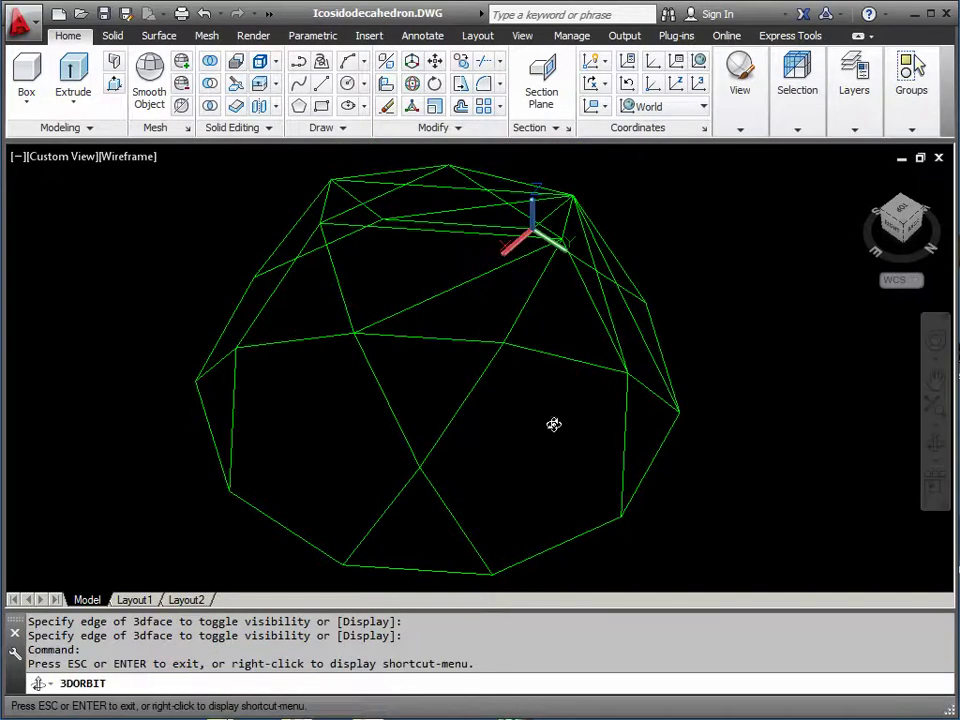
pyautogui.moveTo(553, 422); pyautogui.dragTo(432, 353)
pyautogui.rightClick(432, 353)
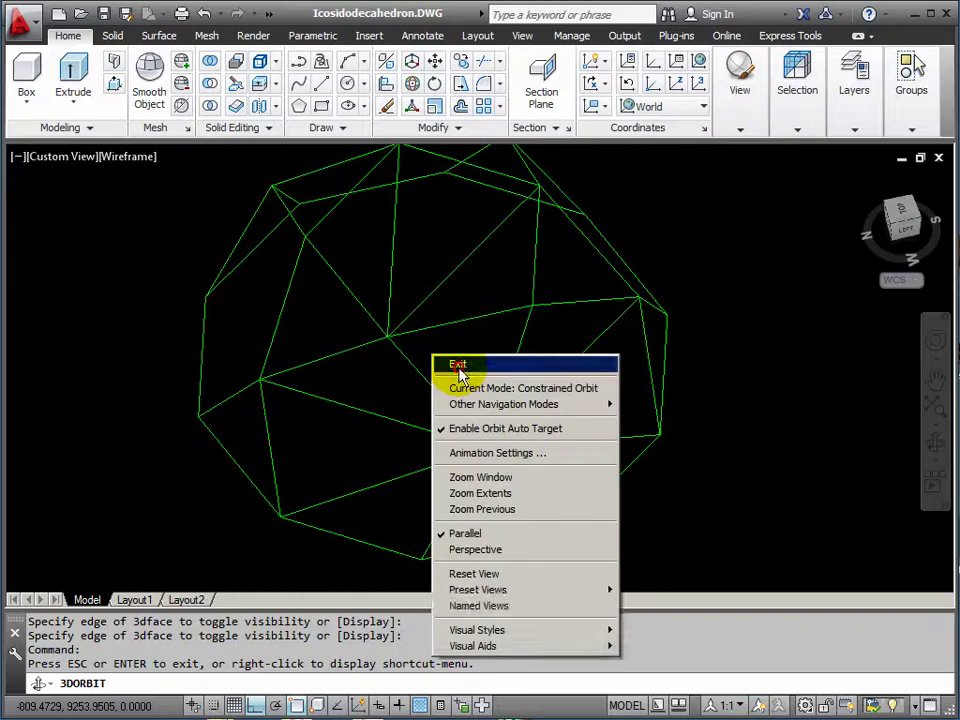
pyautogui.click(445, 367)
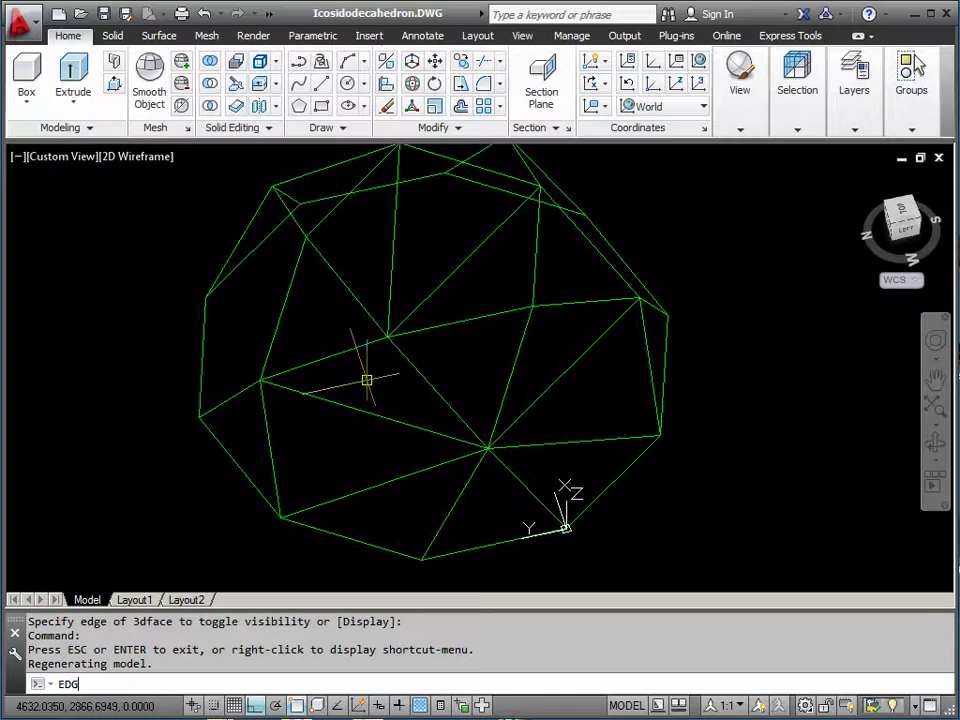
# - Hide the five diagonals splitting the front pentagon with EDGE
pyautogui.write('E')
pyautogui.press('Return')
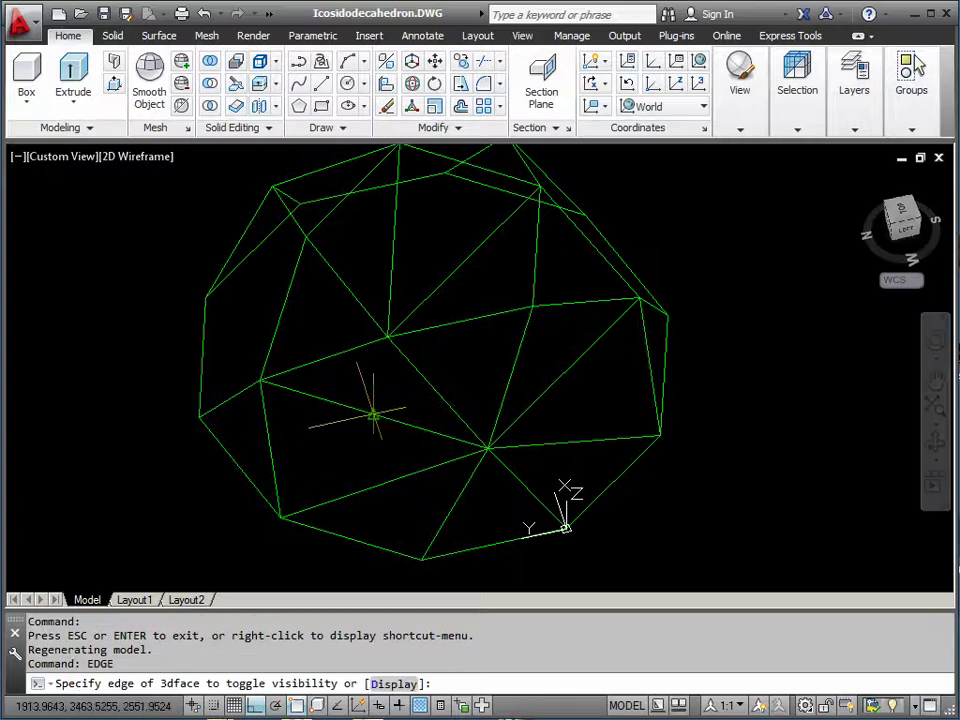
pyautogui.click(372, 414)
pyautogui.click(392, 479)
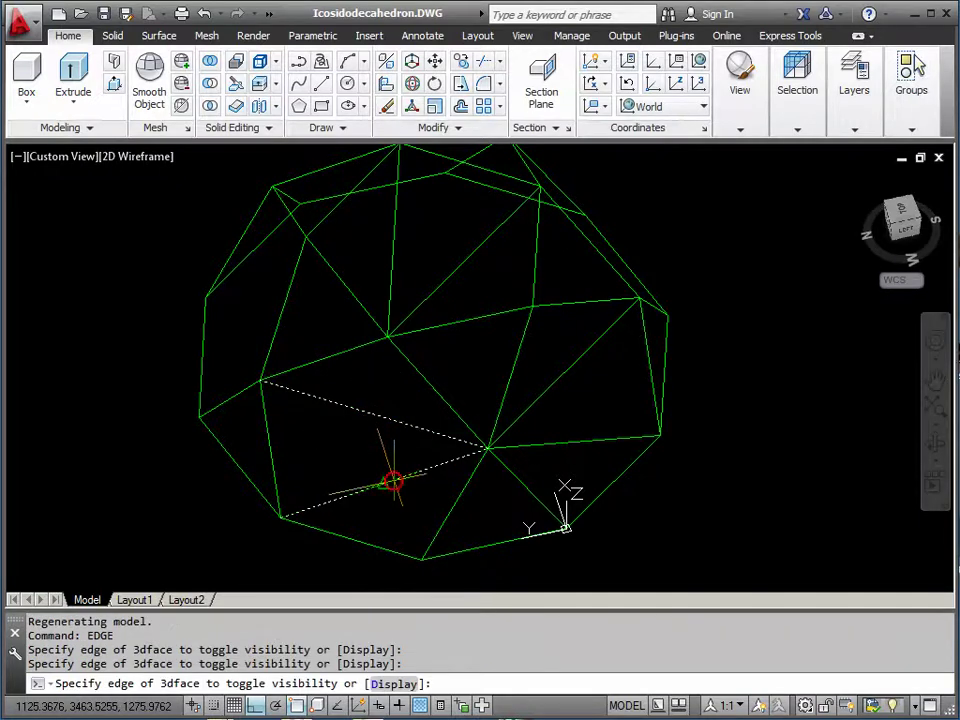
pyautogui.click(393, 246)
pyautogui.click(467, 257)
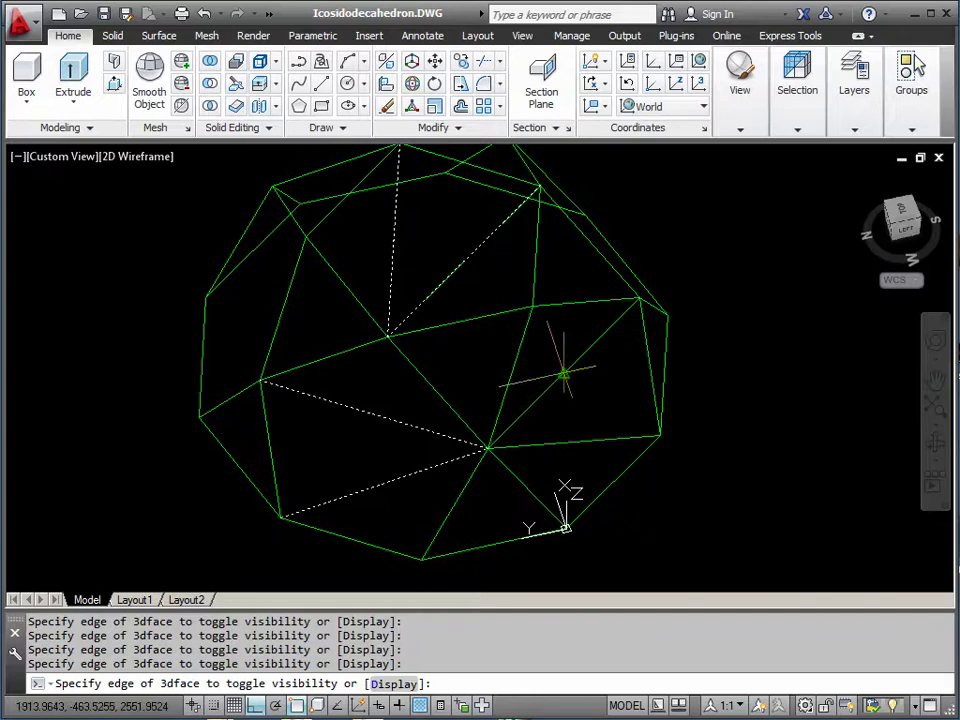
pyautogui.click(563, 374)
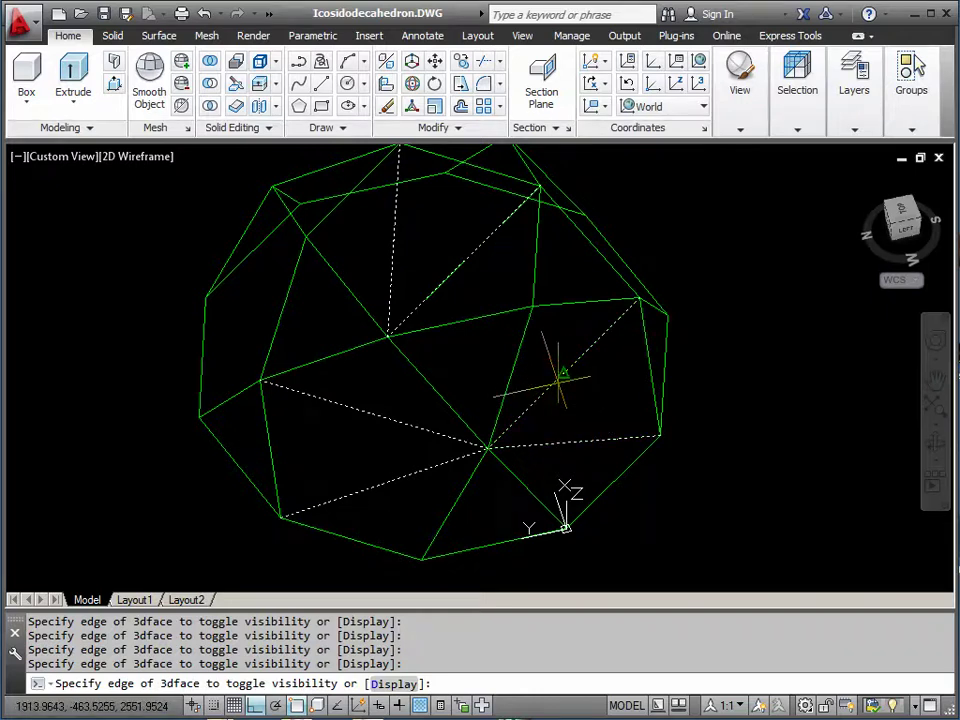
pyautogui.press('Return')
# - Orbit the dome until the doorway's pentagon face points toward the viewer
pyautogui.moveTo(546, 381); pyautogui.dragTo(546, 406, button='middle')
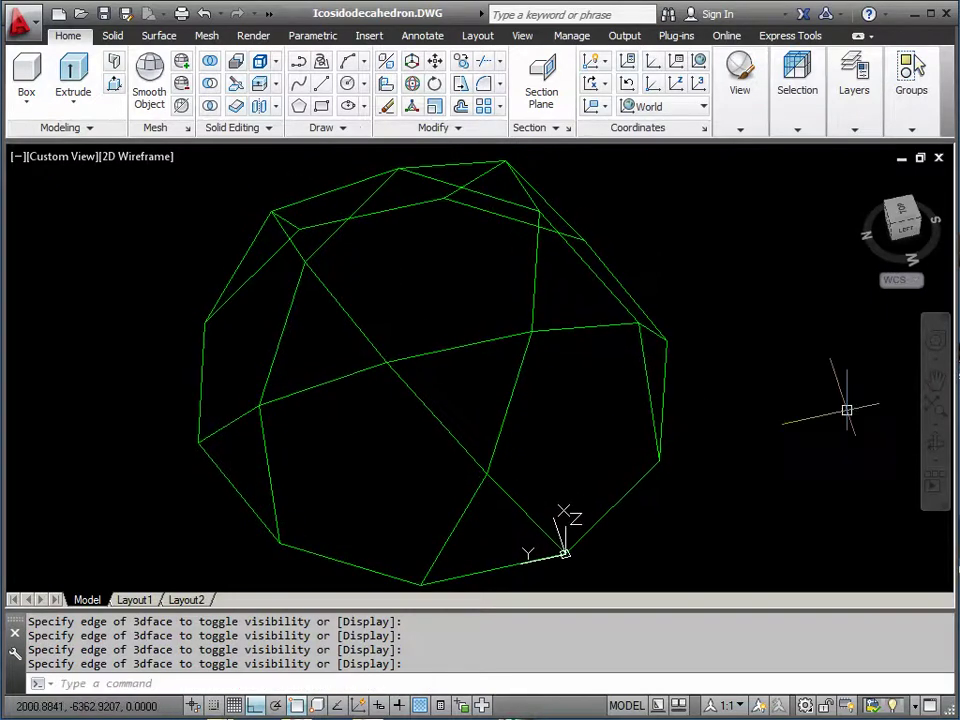
pyautogui.click(932, 440)
pyautogui.moveTo(403, 435); pyautogui.dragTo(539, 310)
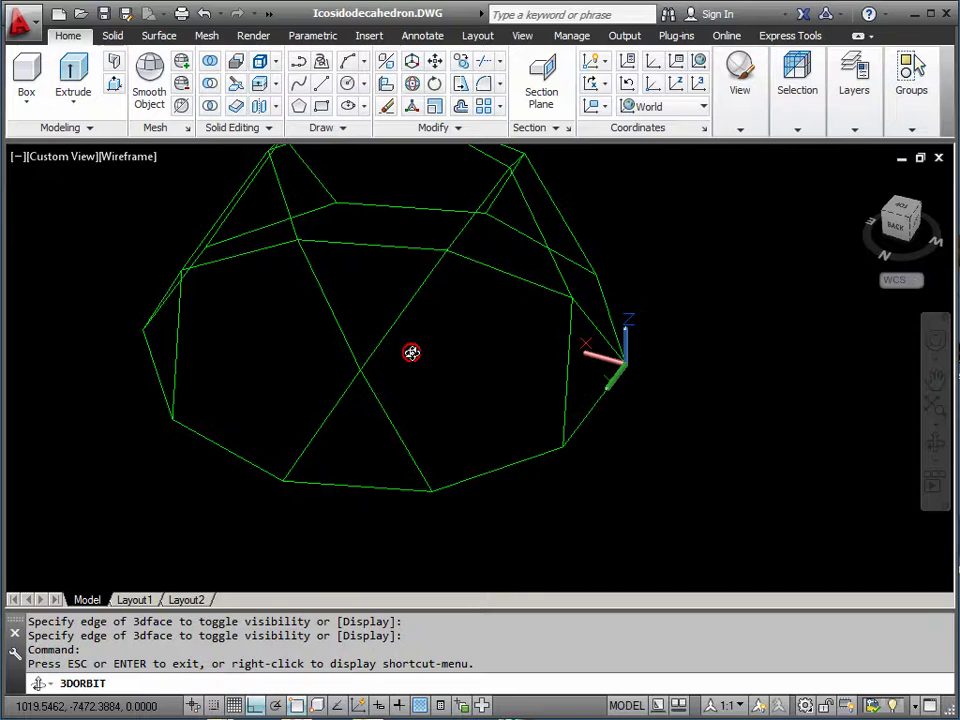
pyautogui.moveTo(411, 352); pyautogui.dragTo(235, 363)
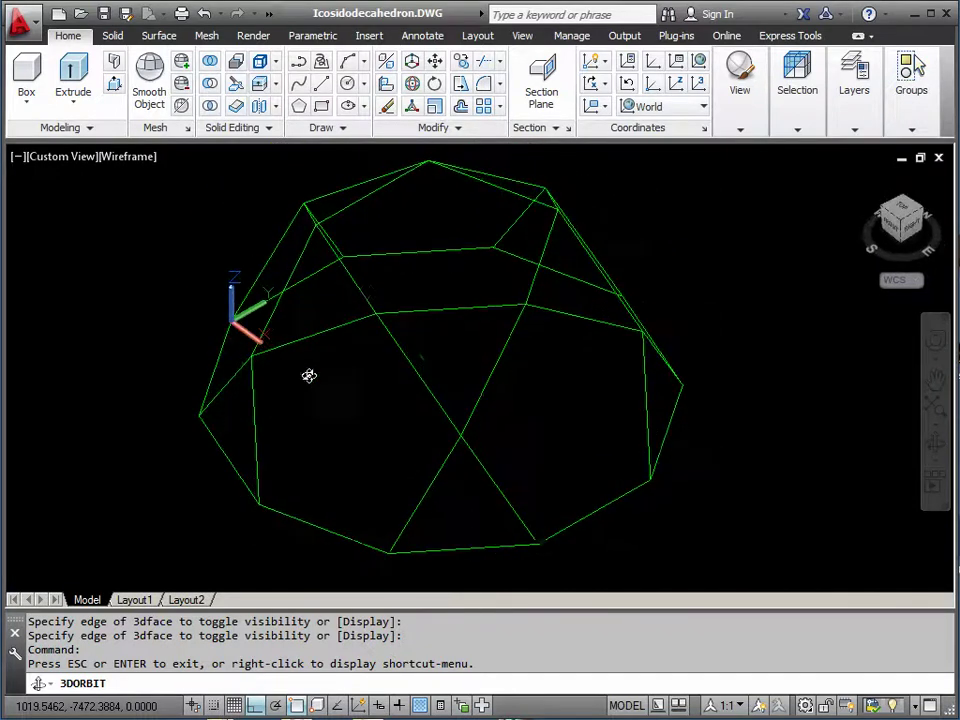
pyautogui.moveTo(309, 375); pyautogui.dragTo(384, 379)
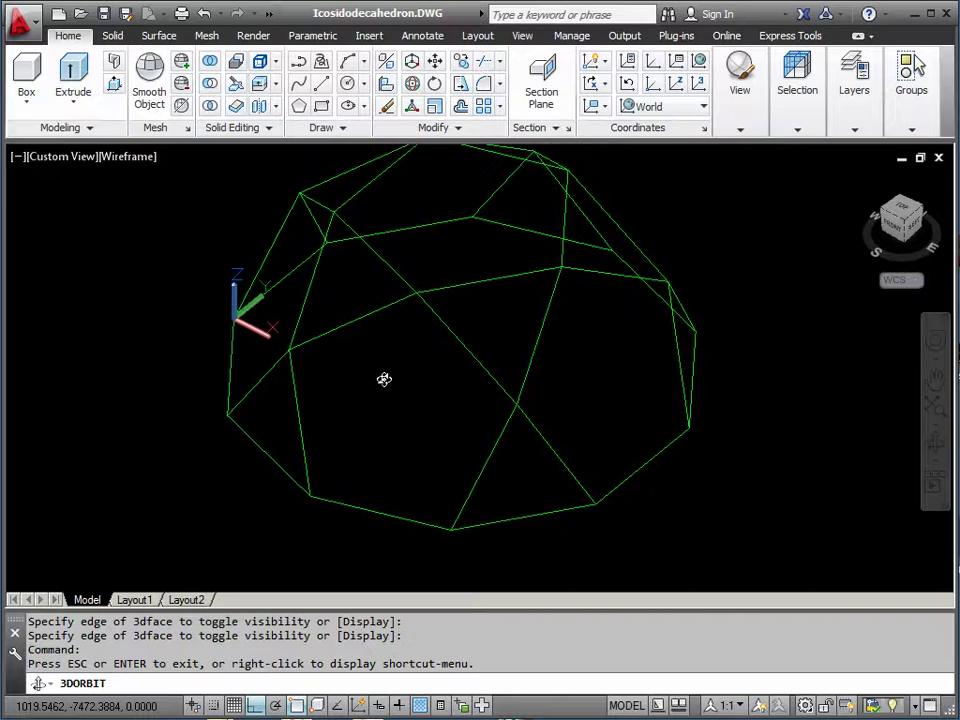
pyautogui.rightClick(385, 380)
pyautogui.click(407, 388)
pyautogui.moveTo(855, 130)
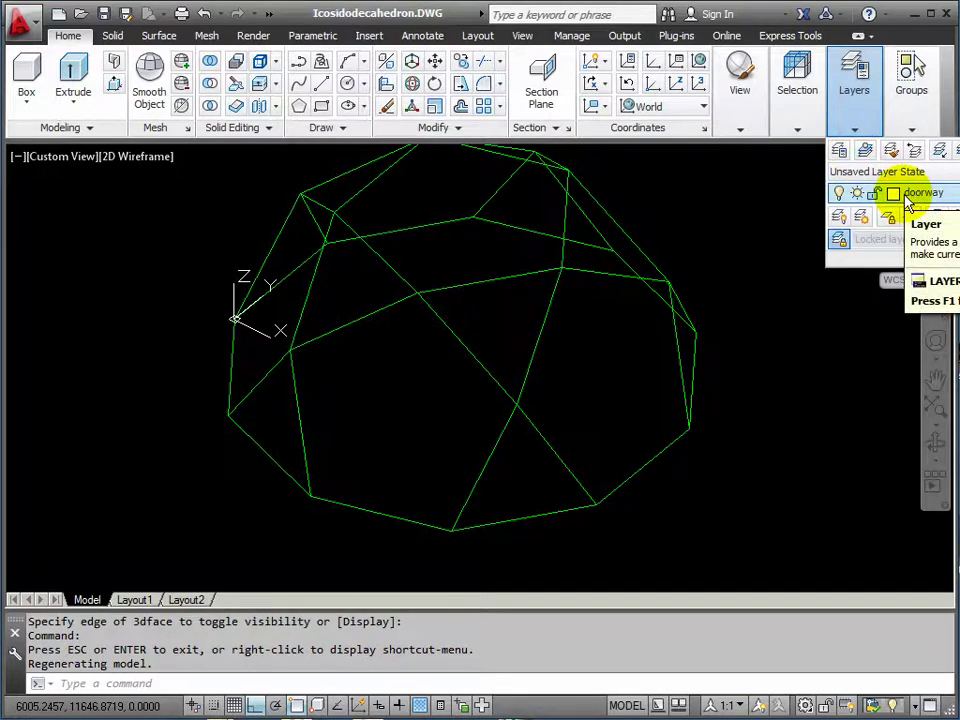
pyautogui.press('Escape')
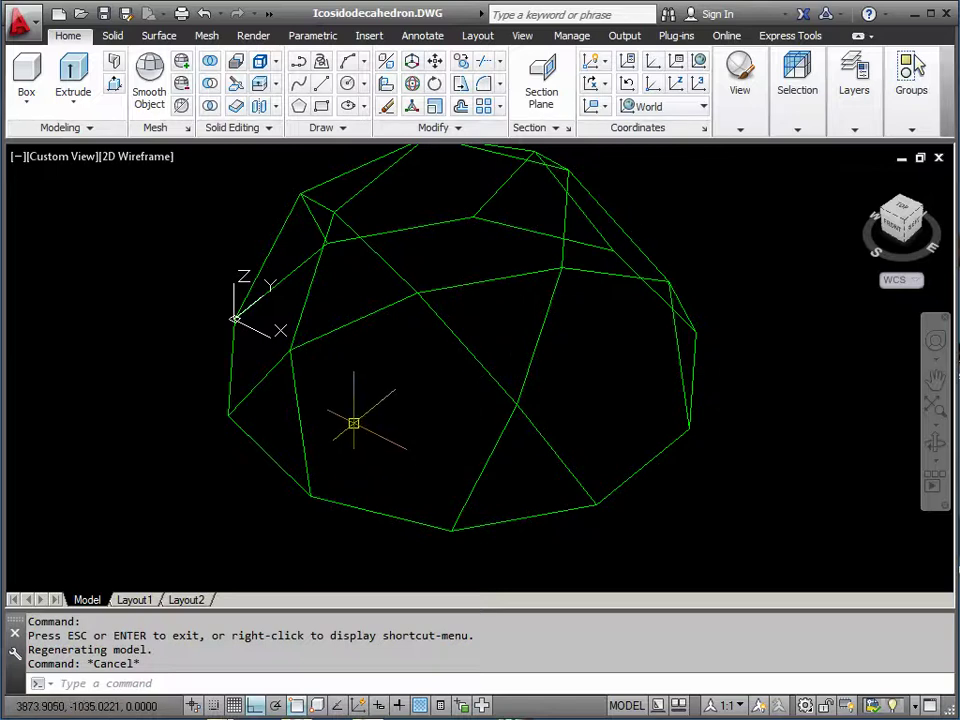
pyautogui.keyDown('shift'); pyautogui.moveTo(349, 431); pyautogui.dragTo(356, 467, button='middle'); pyautogui.keyUp('shift')
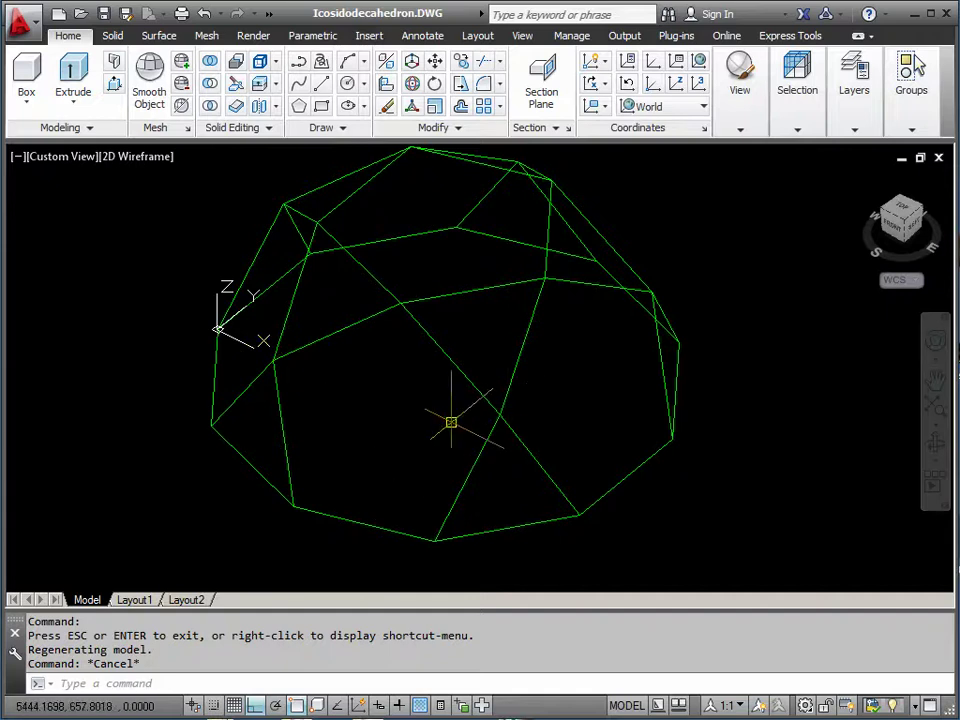
# - Draw two lines on the front pentagon: lower-left to upper-left vertex, and bottom vertex to edge intersection
pyautogui.press('Return')
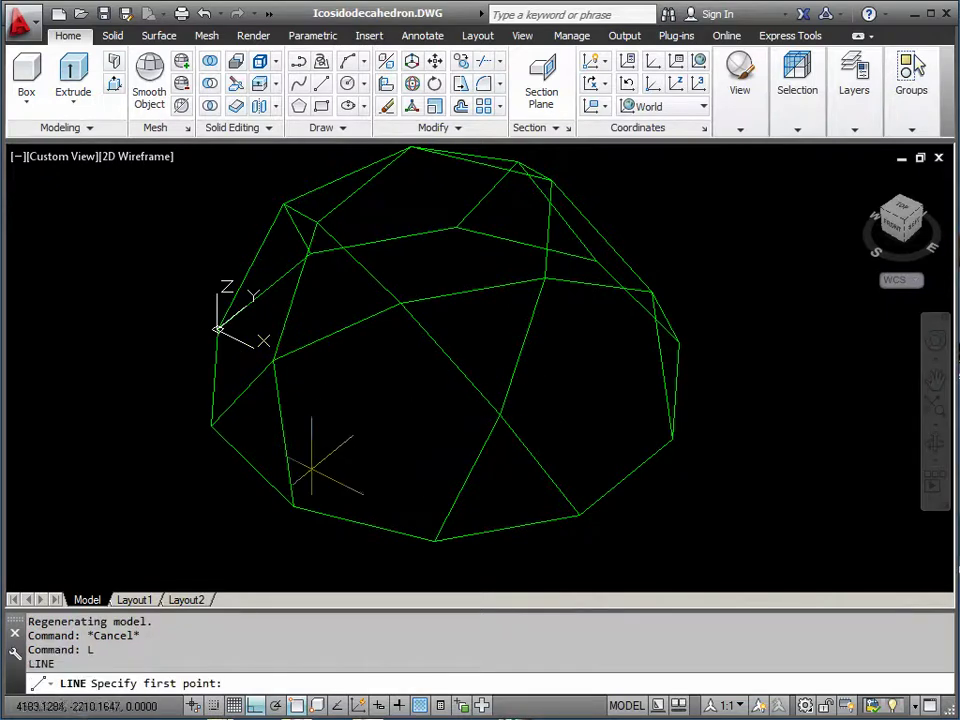
pyautogui.click(295, 505)
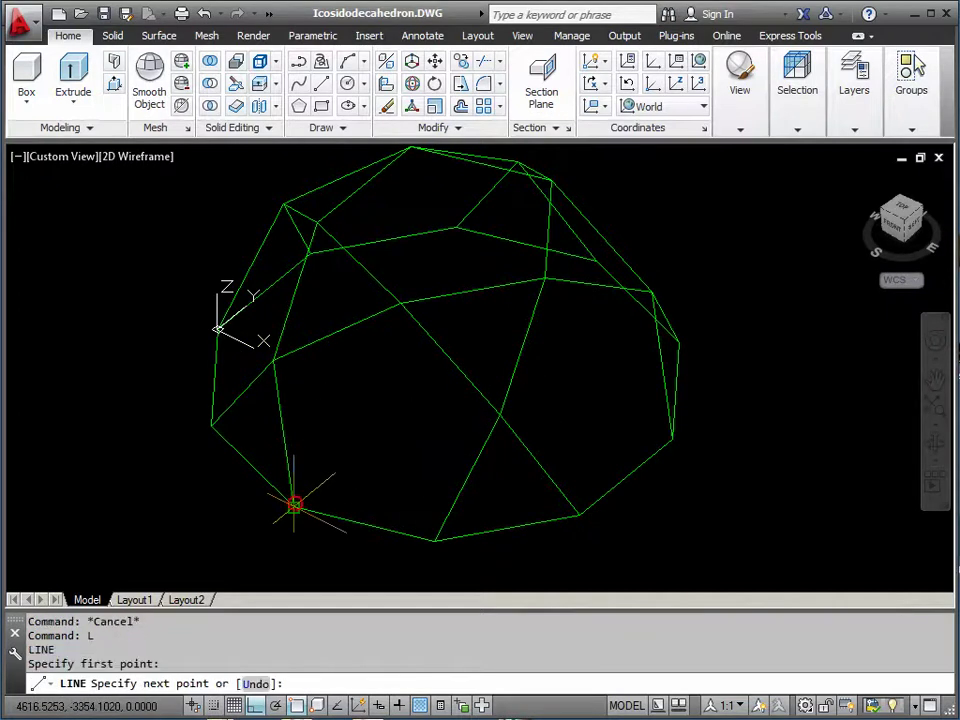
pyautogui.click(273, 362)
pyautogui.press('Return')
pyautogui.press('Return')
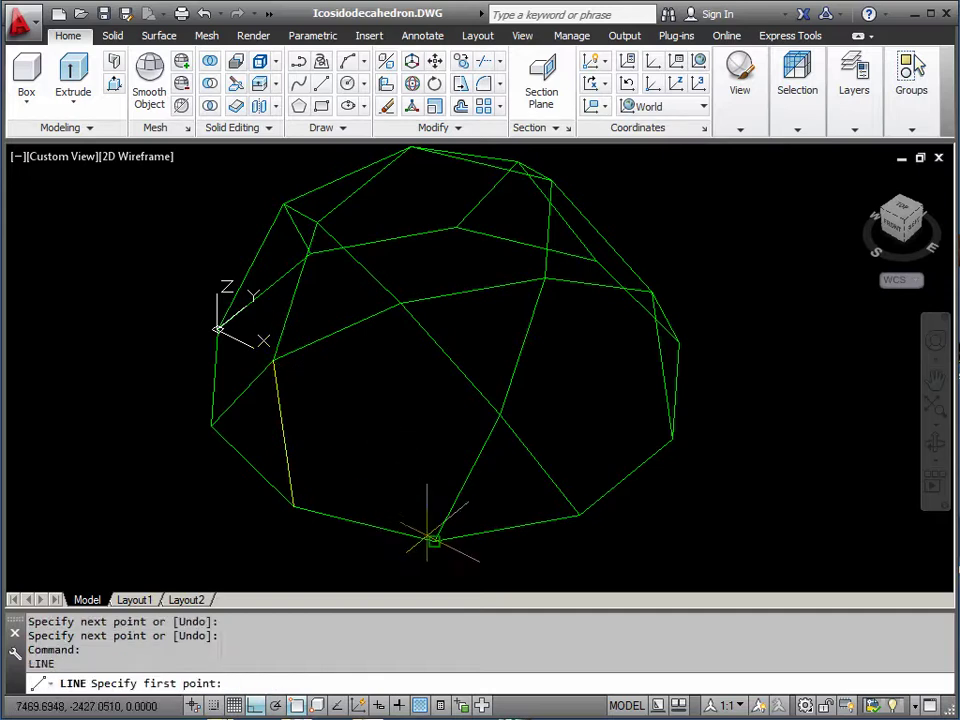
pyautogui.click(433, 540)
pyautogui.click(500, 412)
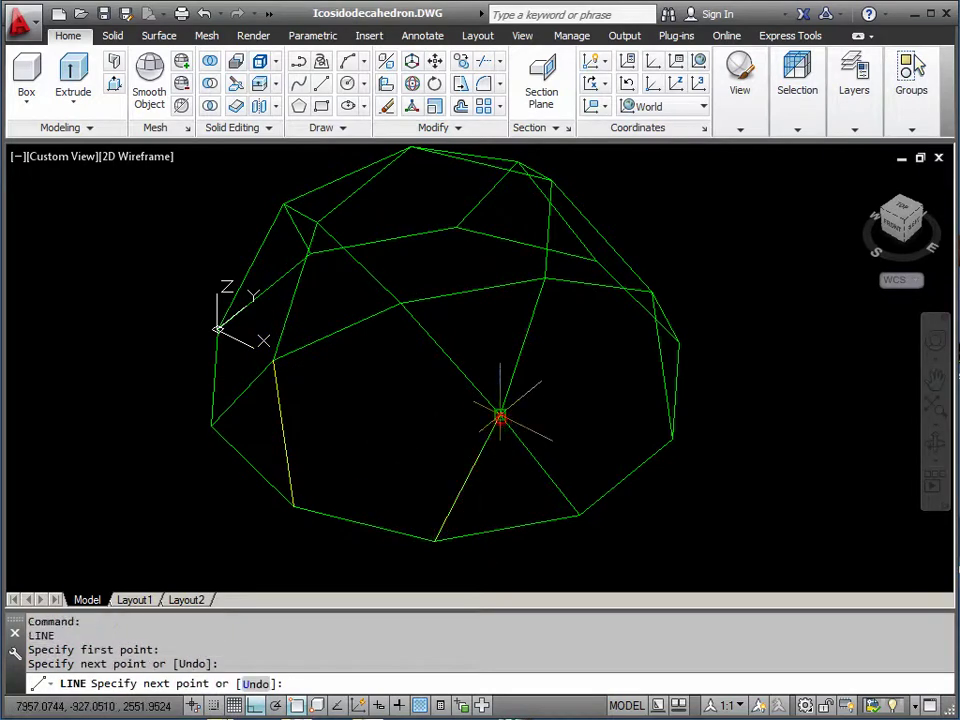
pyautogui.press('Return')
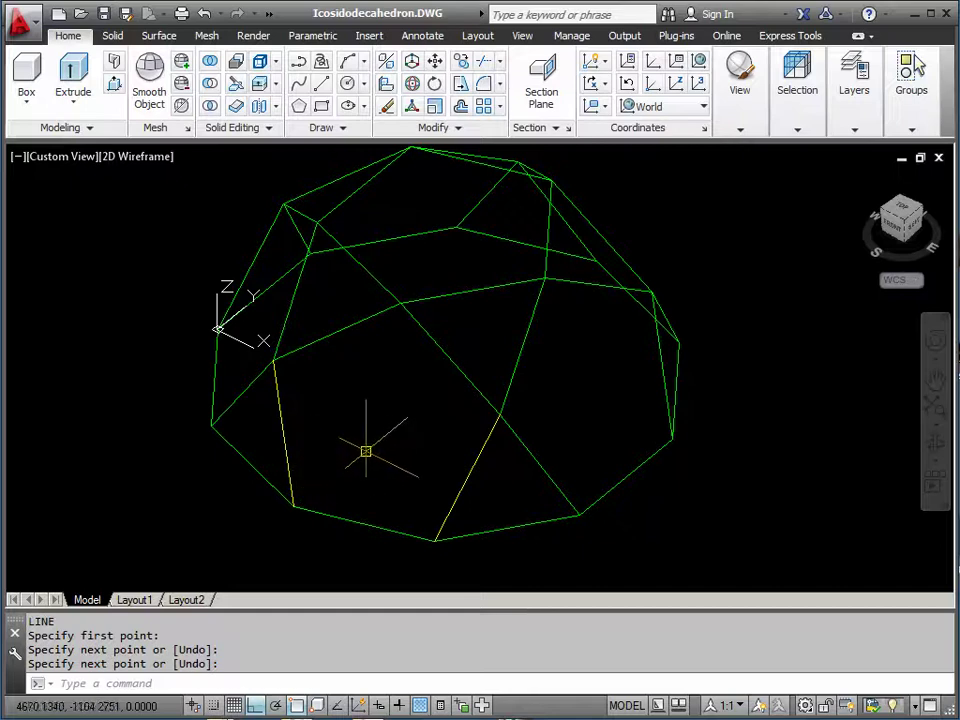
pyautogui.moveTo(358, 454); pyautogui.dragTo(356, 443, button='middle')
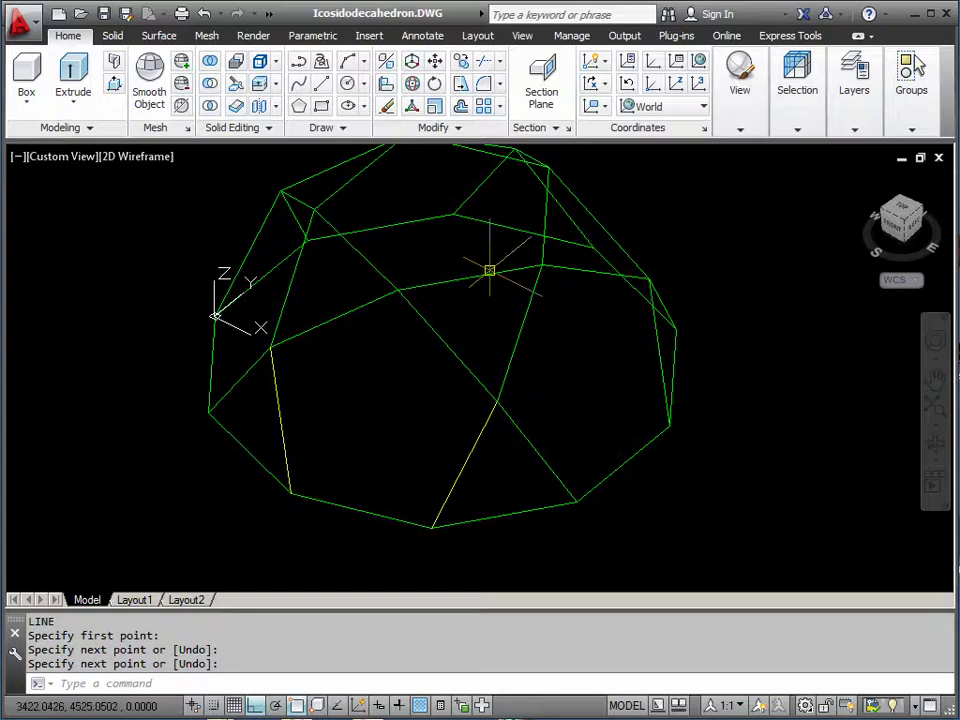
# - Align the UCS to Front and draw a polyline from the pentagon's lower-left corner along its base
pyautogui.click(703, 110)
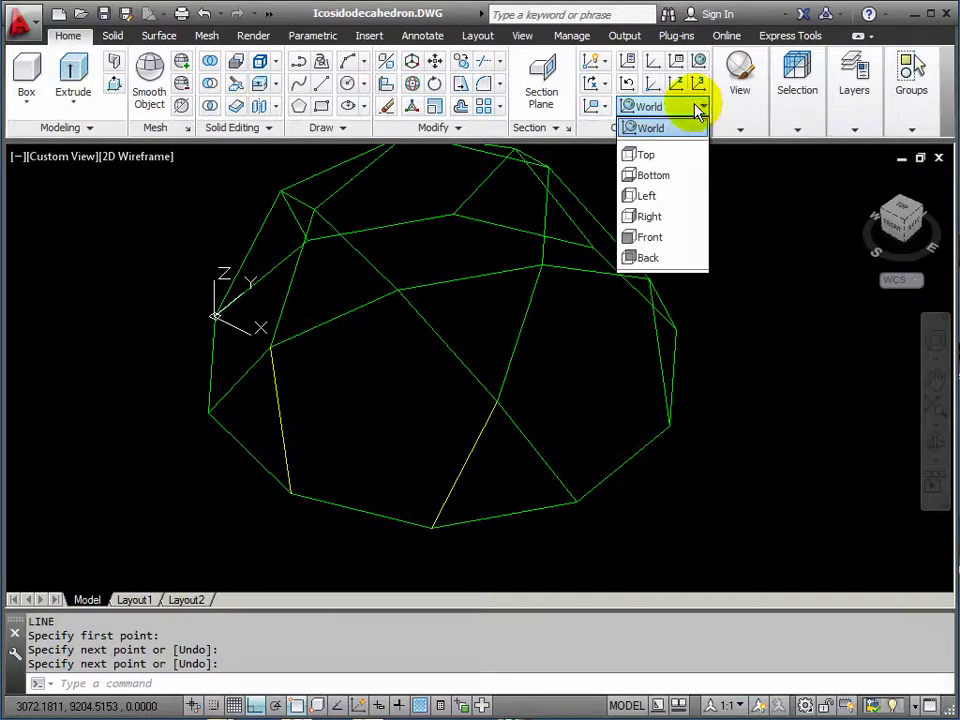
pyautogui.click(652, 237)
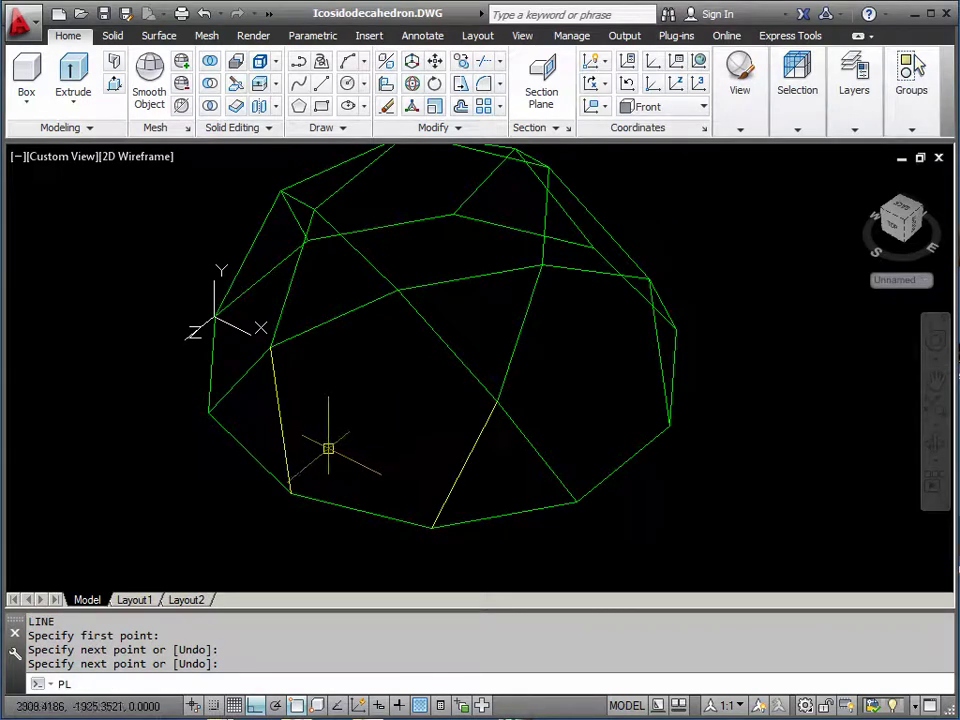
pyautogui.press('Return')
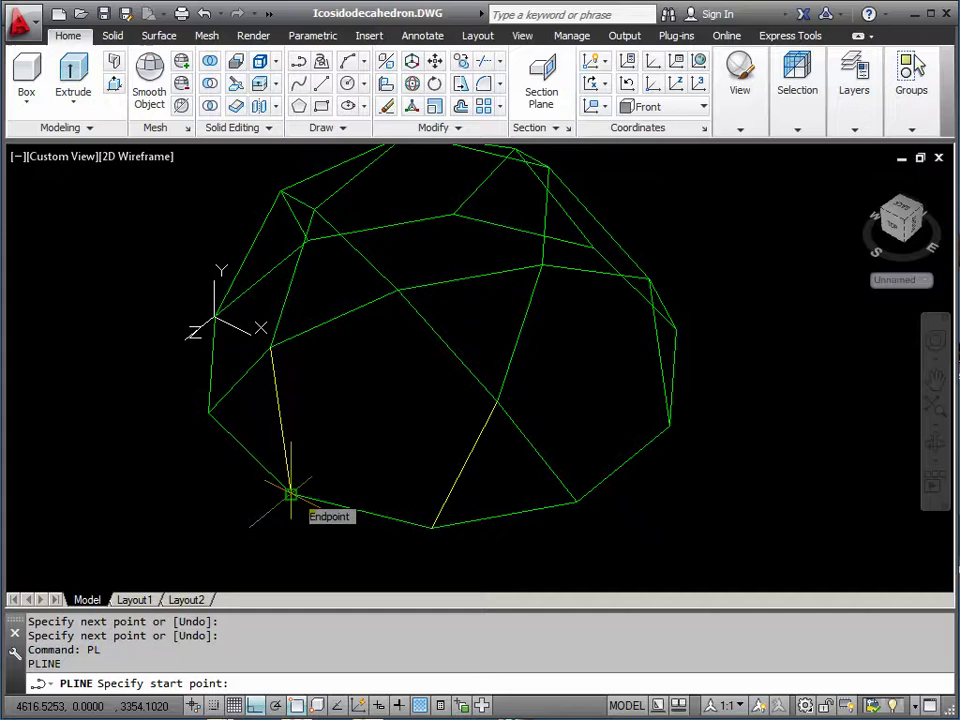
pyautogui.click(290, 493)
pyautogui.moveTo(512, 552); pyautogui.dragTo(448, 470, button='middle')
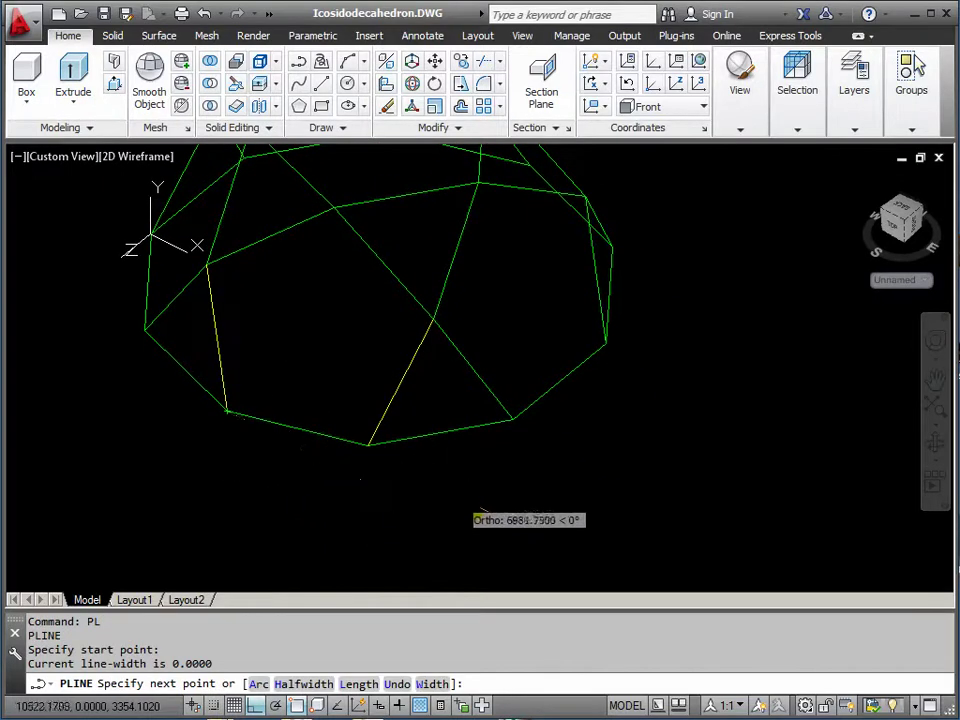
pyautogui.click(486, 500)
pyautogui.press('Return')
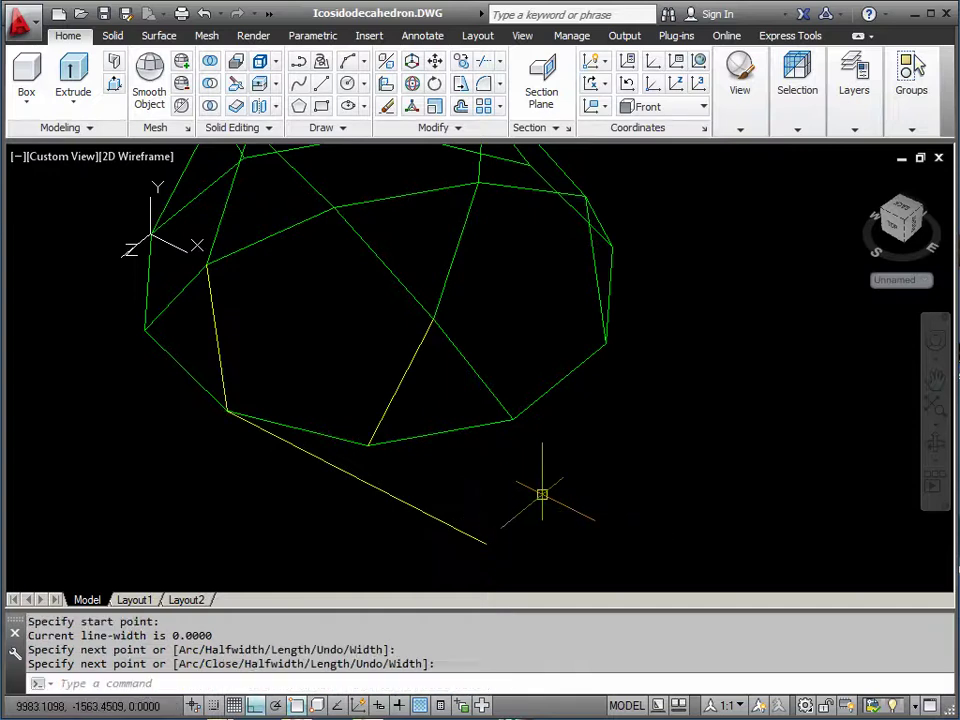
pyautogui.moveTo(536, 495); pyautogui.dragTo(548, 510, button='middle')
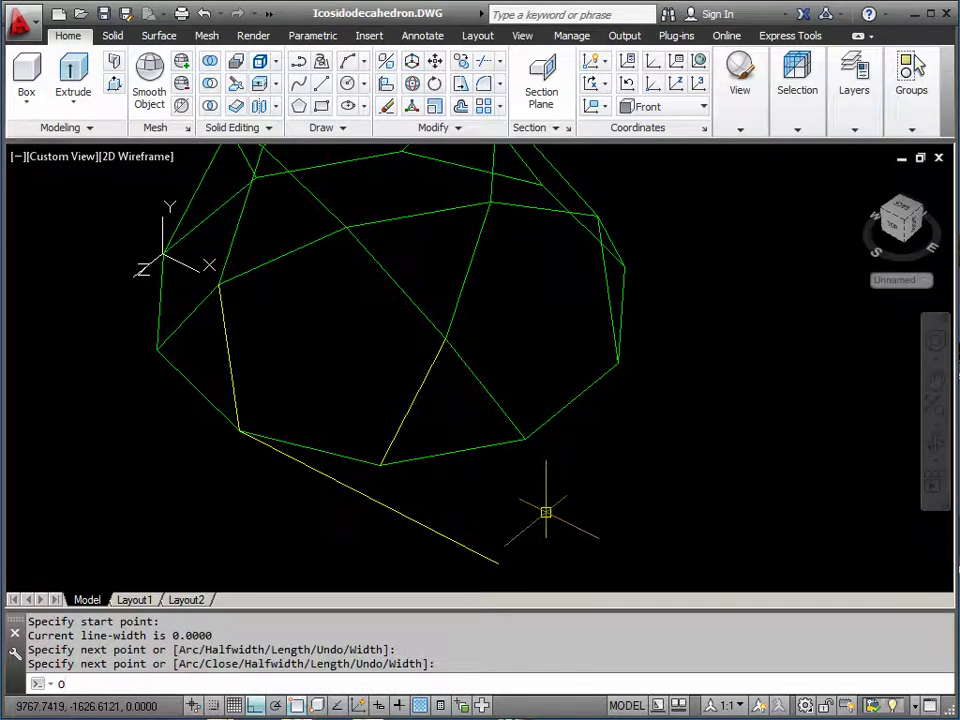
# - Offset the new base line 2000 units upward across the doorway face
pyautogui.press('Return')
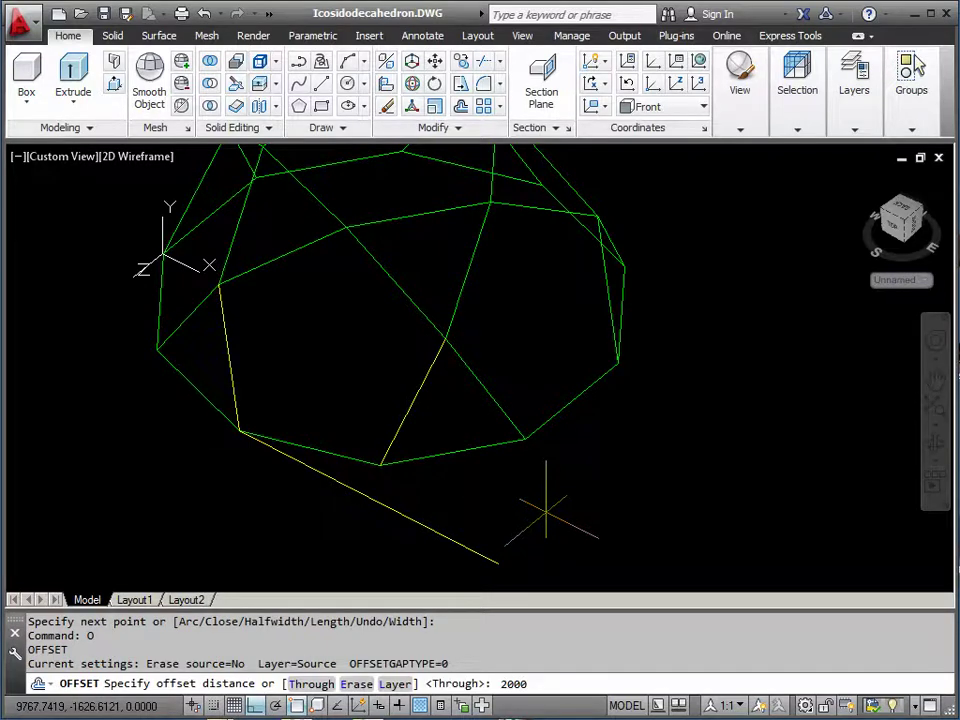
pyautogui.press('Return')
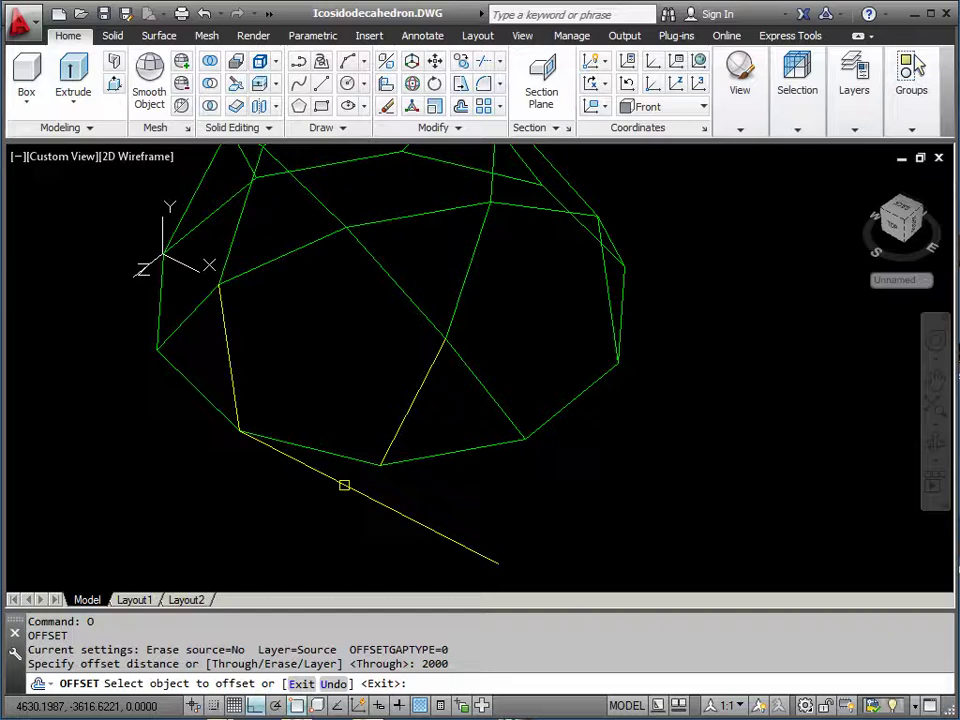
pyautogui.click(344, 485)
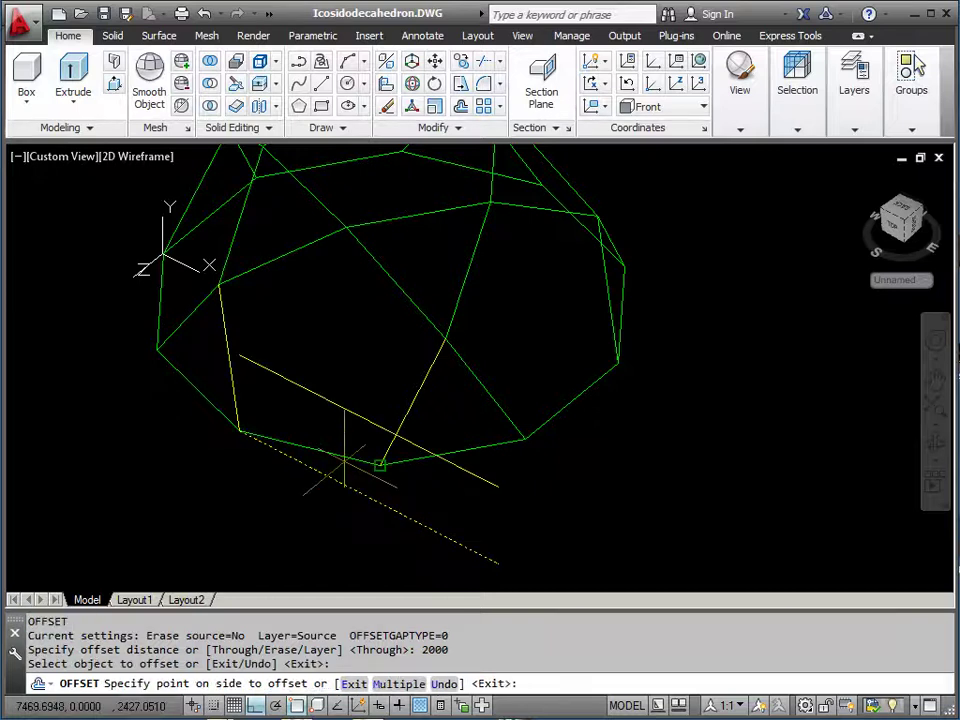
pyautogui.click(340, 335)
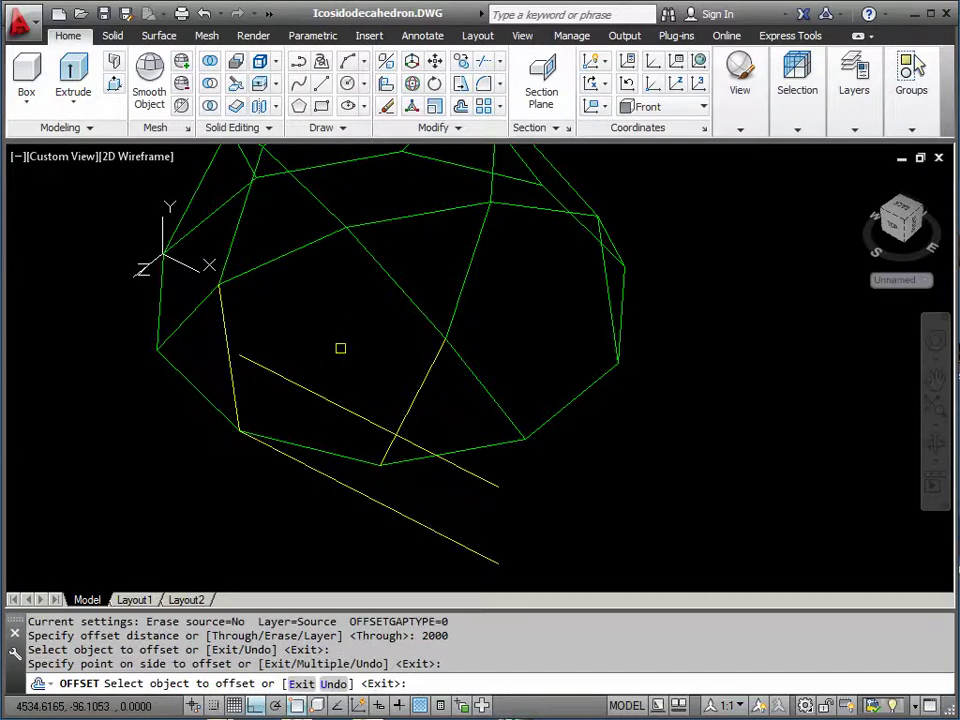
pyautogui.press('Return')
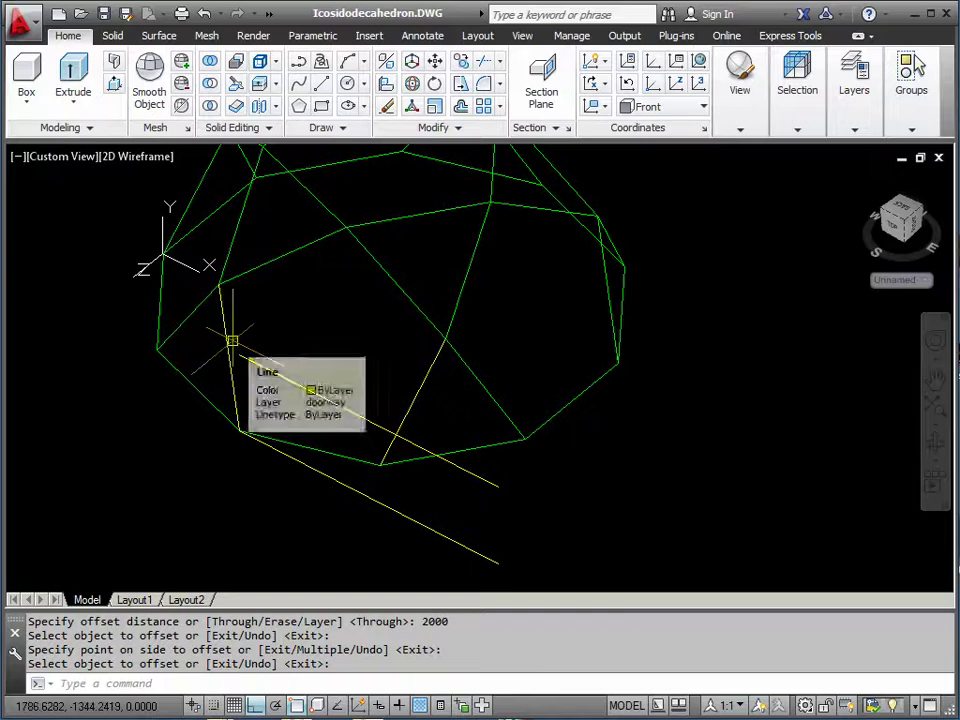
# - Extend the upper offset line left until it meets the face's left yellow edge
pyautogui.click(936, 448)
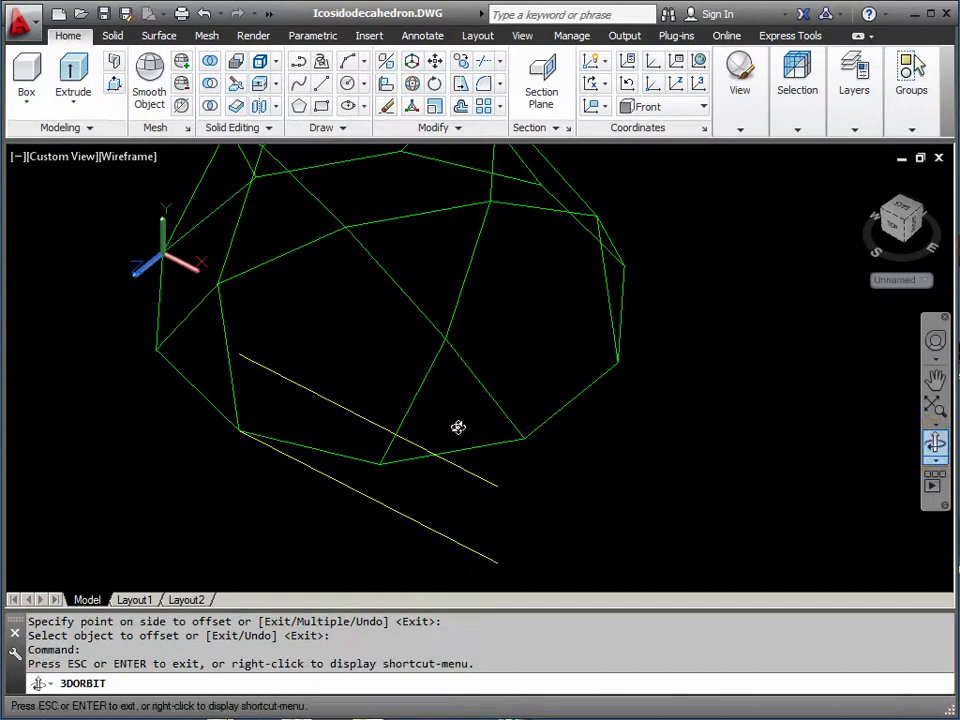
pyautogui.moveTo(456, 426); pyautogui.dragTo(467, 405)
pyautogui.rightClick(469, 408)
pyautogui.click(506, 419)
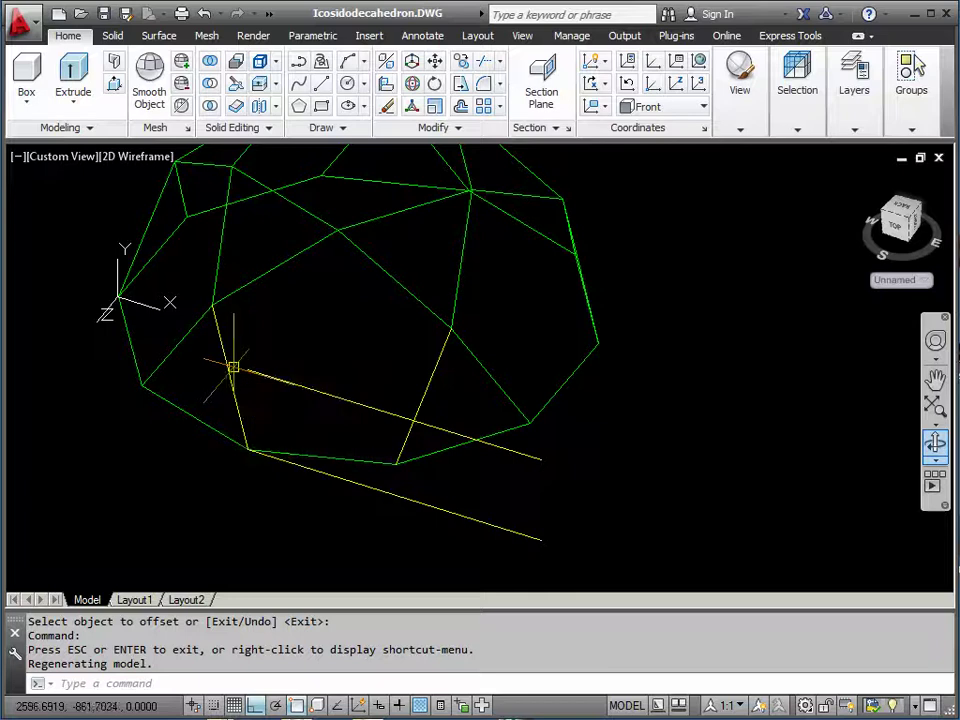
pyautogui.write('Ex')
pyautogui.press('Return')
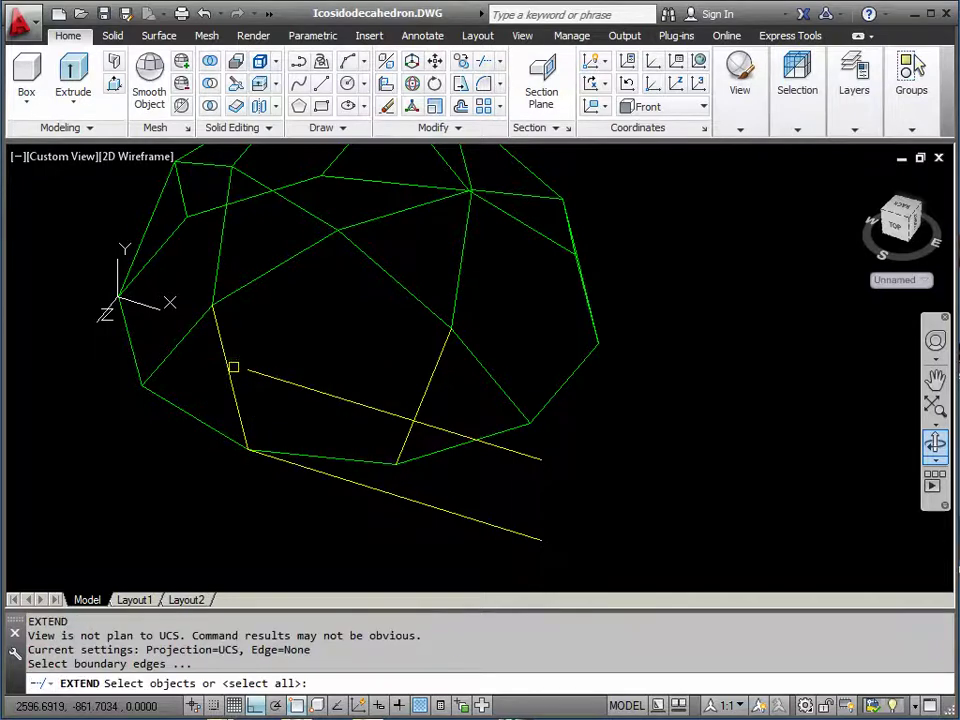
pyautogui.click(222, 347)
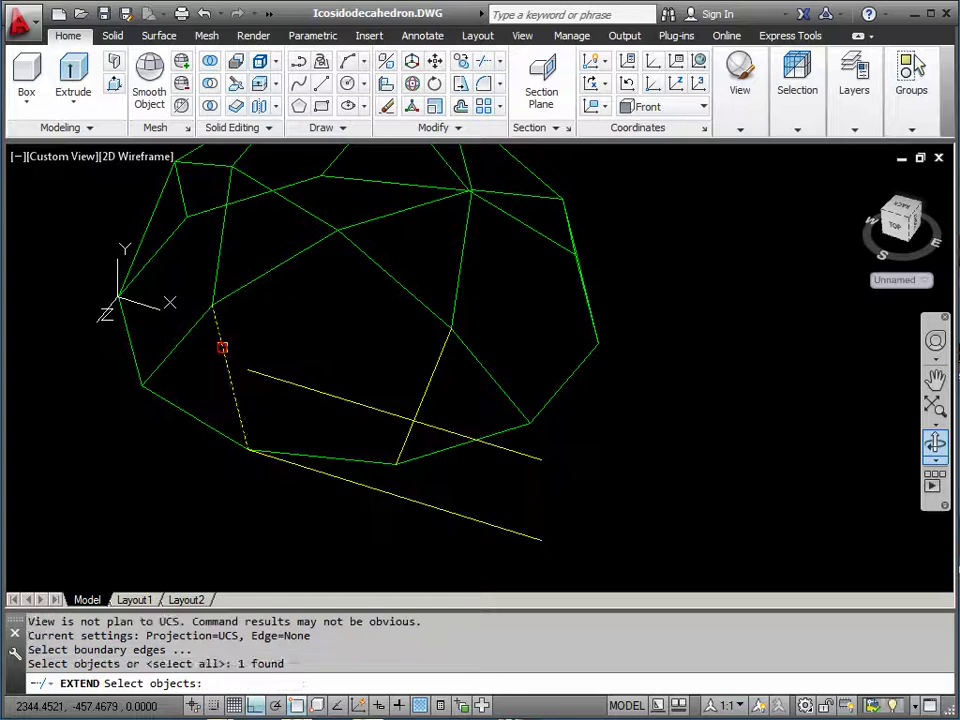
pyautogui.press('Return')
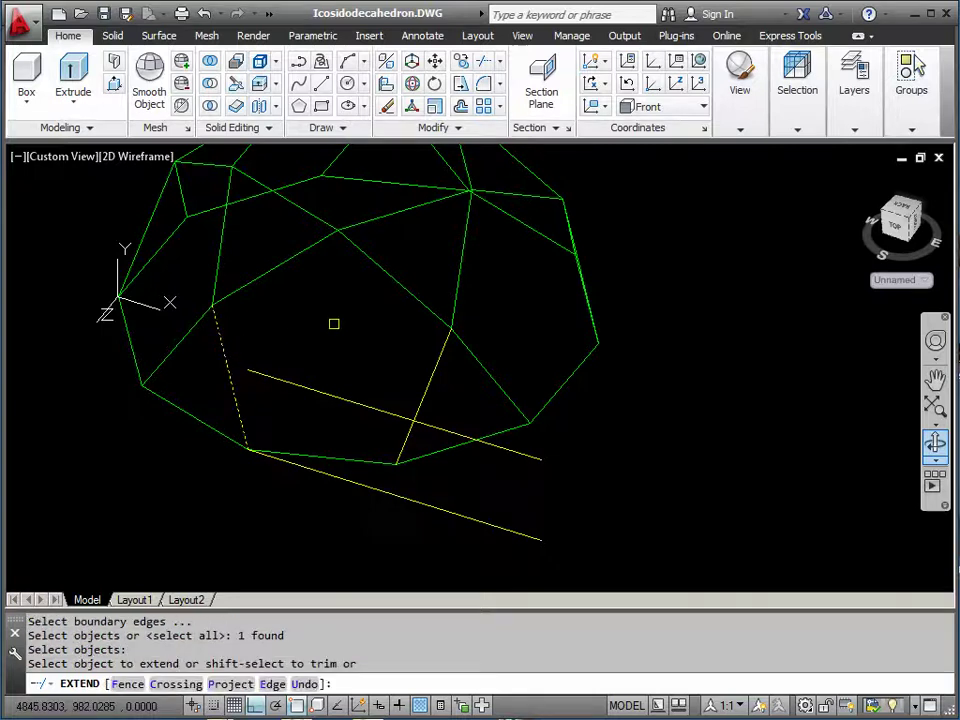
pyautogui.click(266, 376)
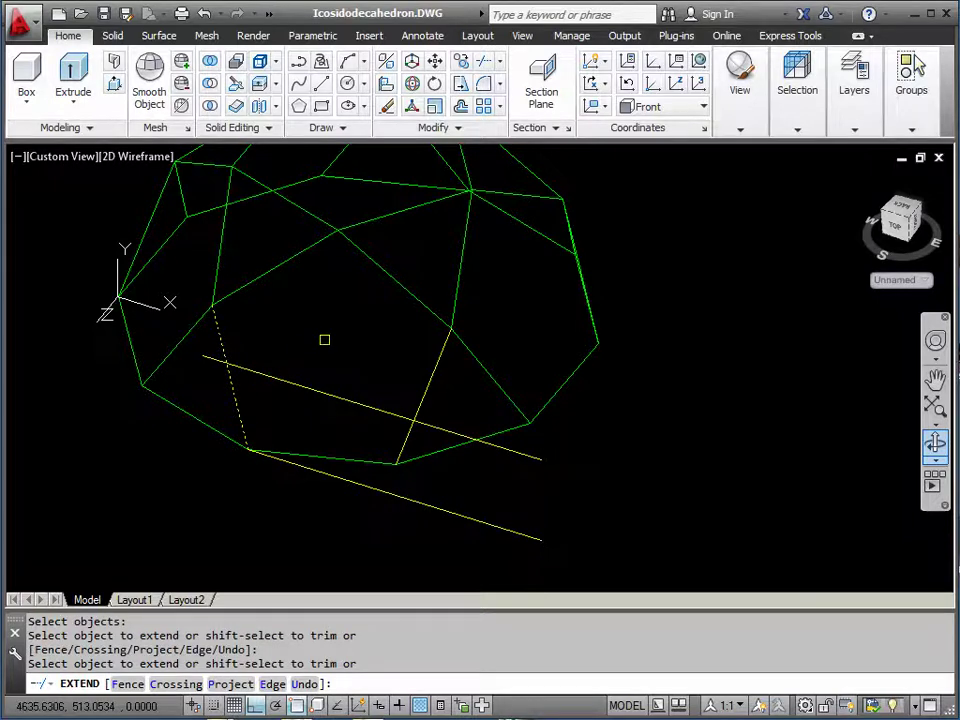
pyautogui.press('Return')
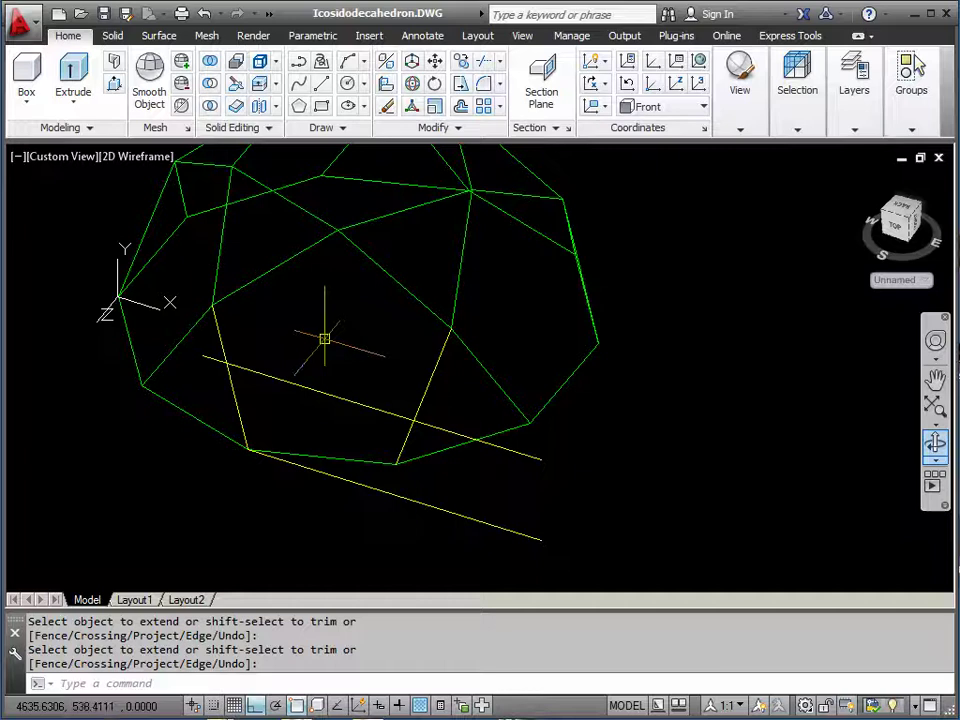
# - In plan view, trim the left and right yellow edges above the horizontal line
pyautogui.write('PLAN')
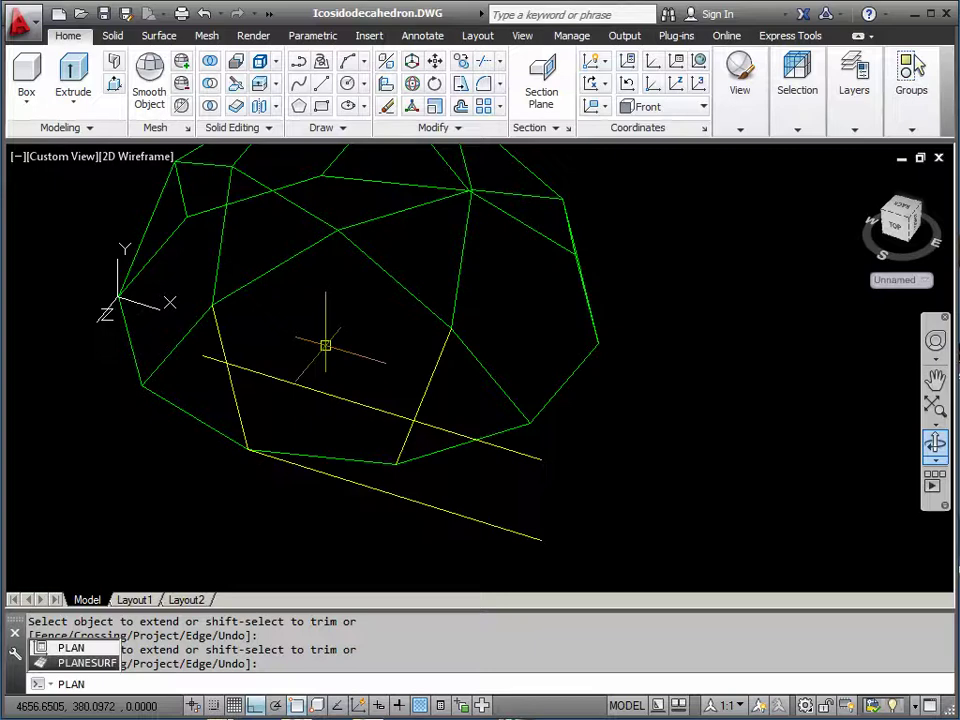
pyautogui.press('Return')
pyautogui.press('Return')
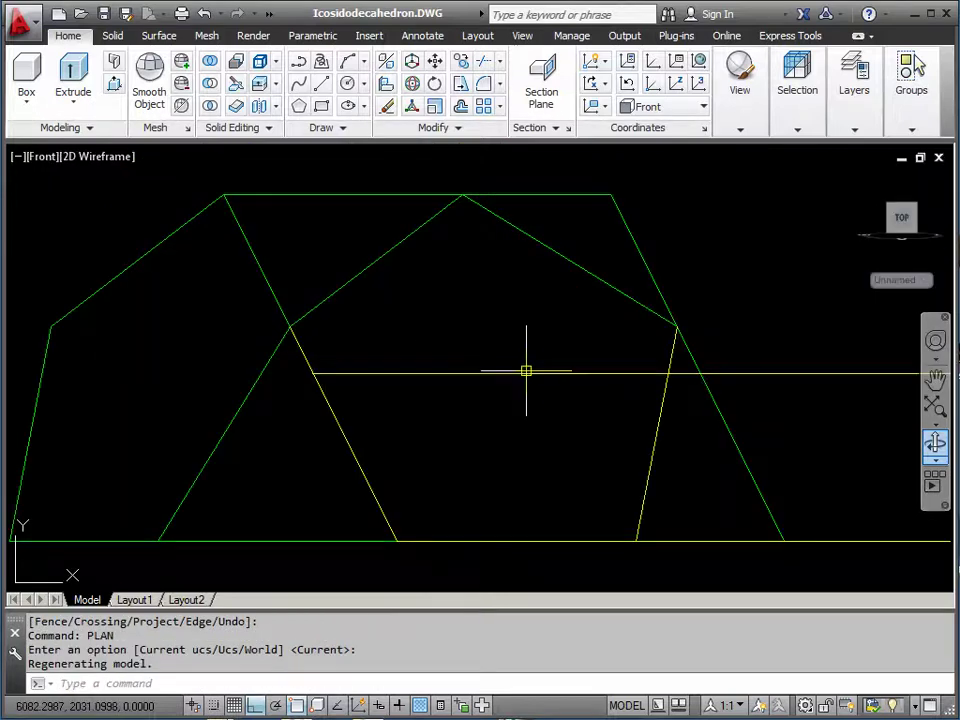
pyautogui.moveTo(480, 386)
pyautogui.mouseDown(button='middle')
pyautogui.moveTo(407, 369)
pyautogui.moveTo(350, 372)
pyautogui.mouseUp(button='middle')
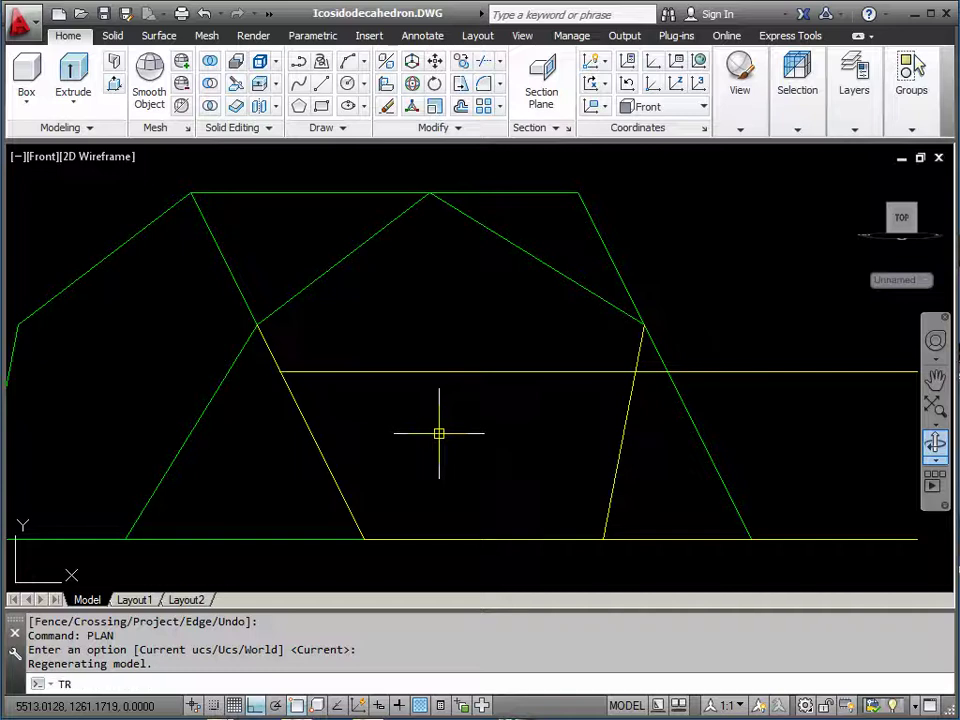
pyautogui.press('Return')
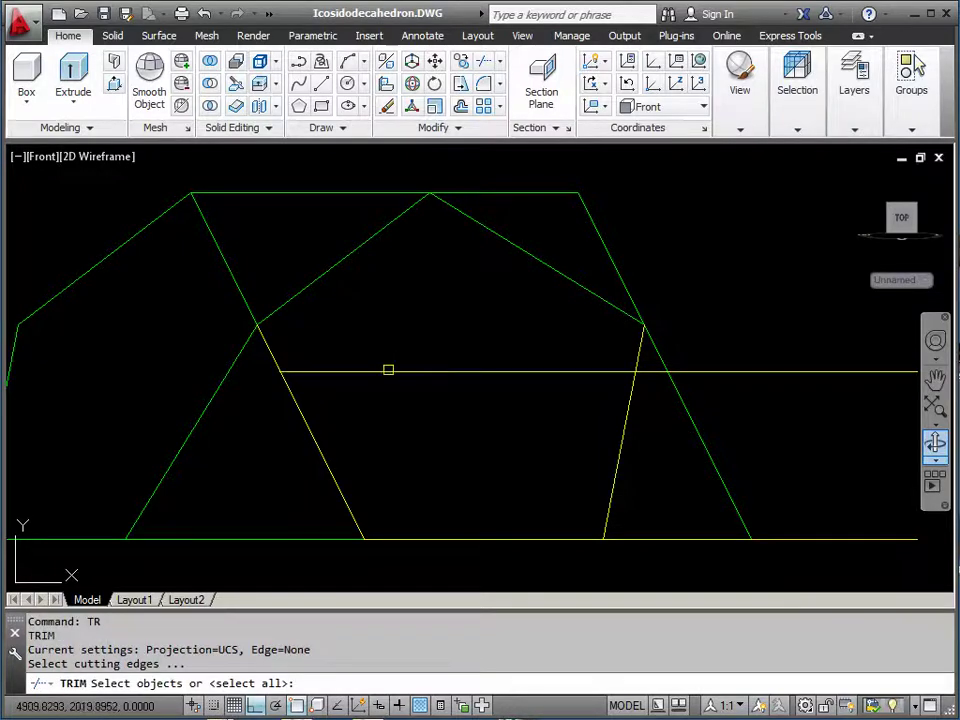
pyautogui.click(388, 370)
pyautogui.press('Return')
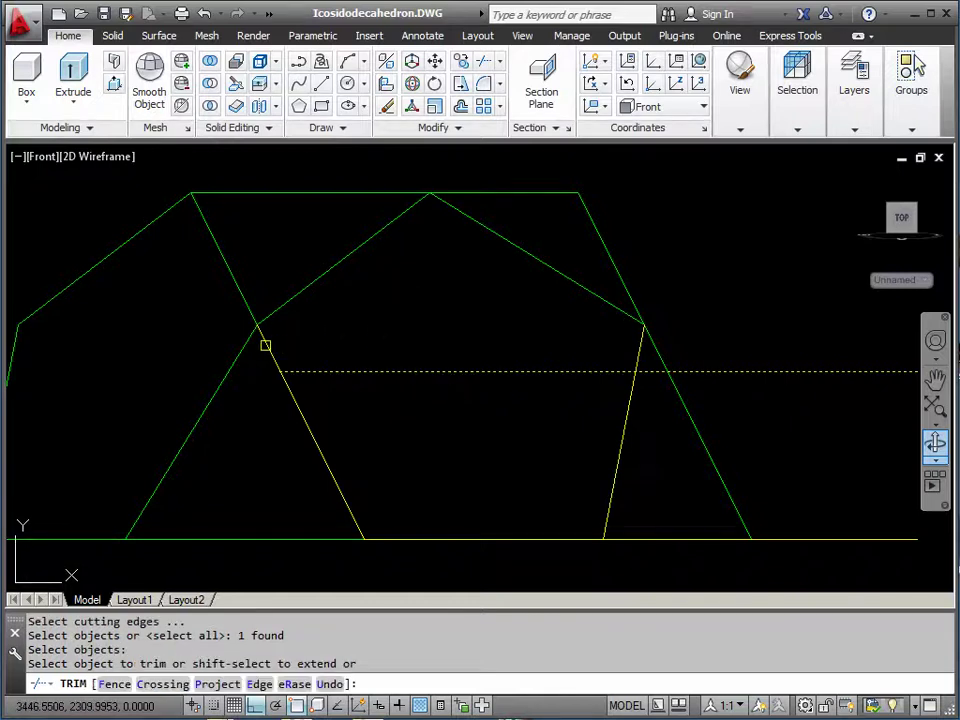
pyautogui.click(287, 354)
pyautogui.click(638, 347)
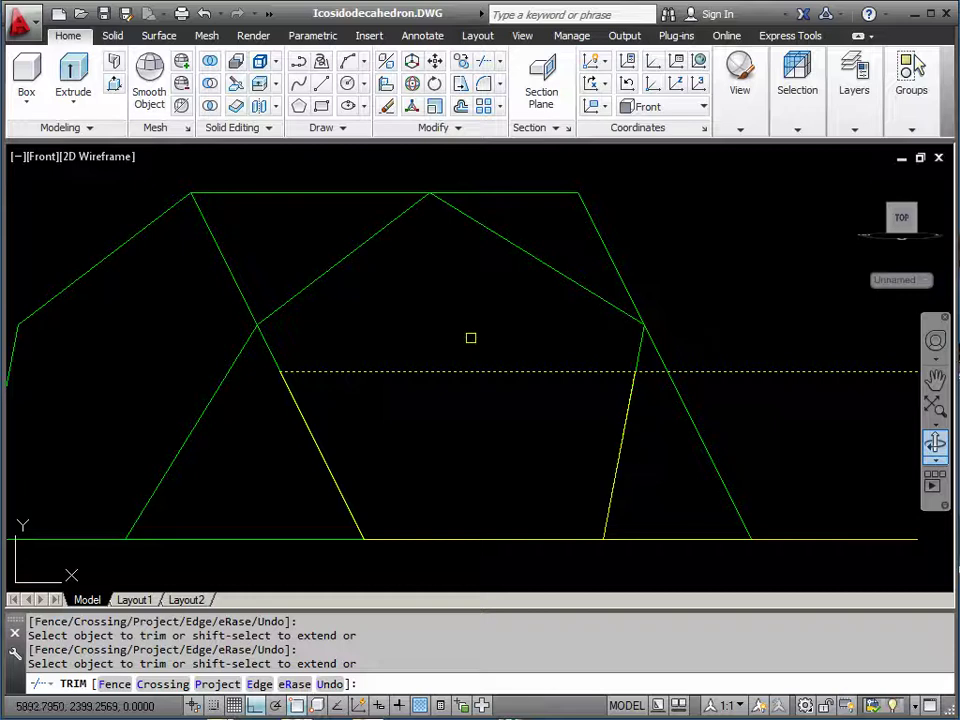
pyautogui.press('Return')
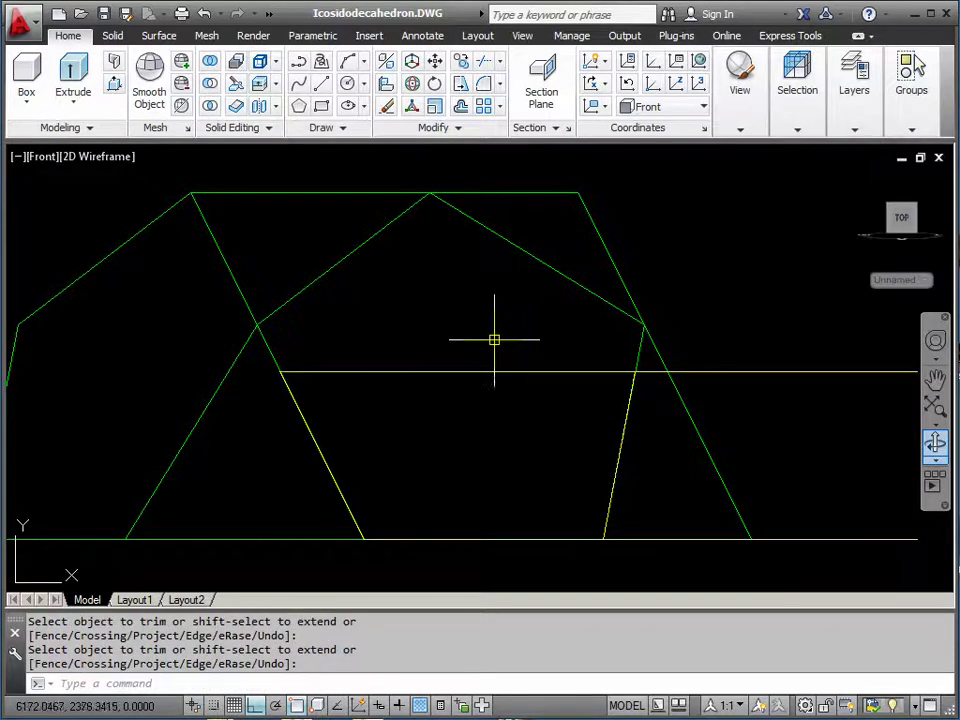
# - Erase the upper and bottom horizontal guide lines
pyautogui.click(772, 373)
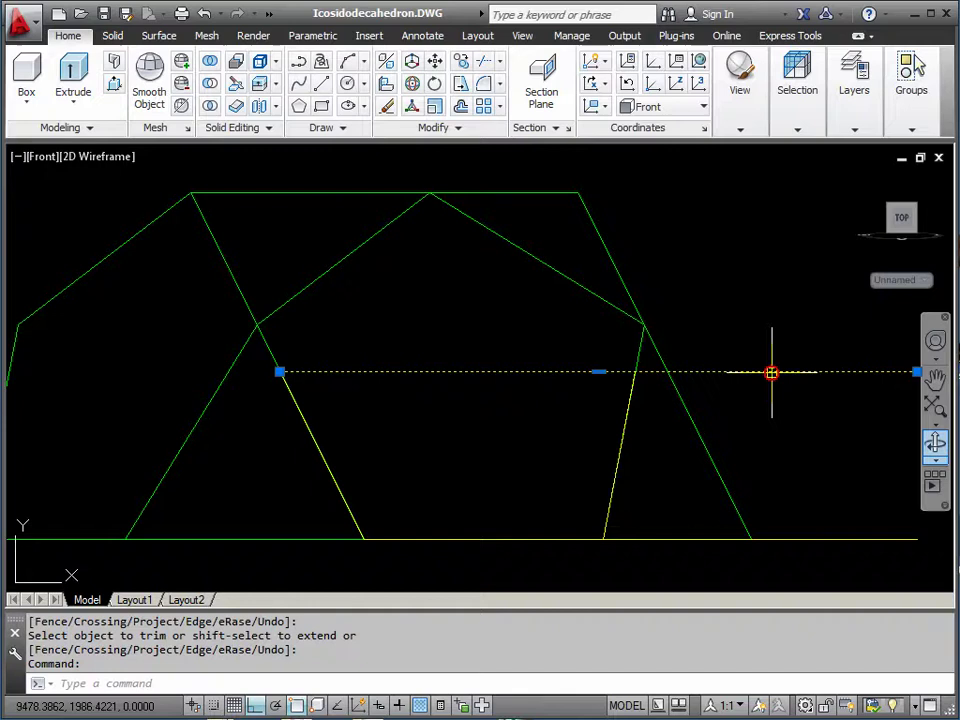
pyautogui.click(809, 538)
pyautogui.press('Delete')
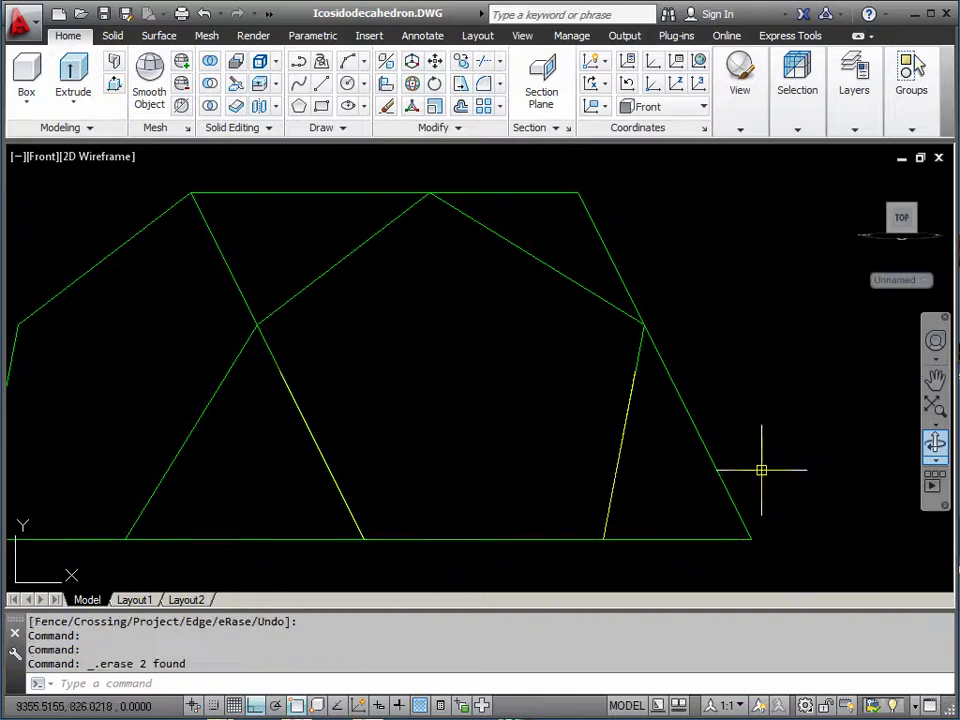
# - Define a 3-point UCS: origin at the left edge's bottom, X toward the right edge's bottom, Y to a face vertex
pyautogui.click(935, 447)
pyautogui.moveTo(889, 441); pyautogui.dragTo(510, 420)
pyautogui.rightClick(462, 420)
pyautogui.click(489, 432)
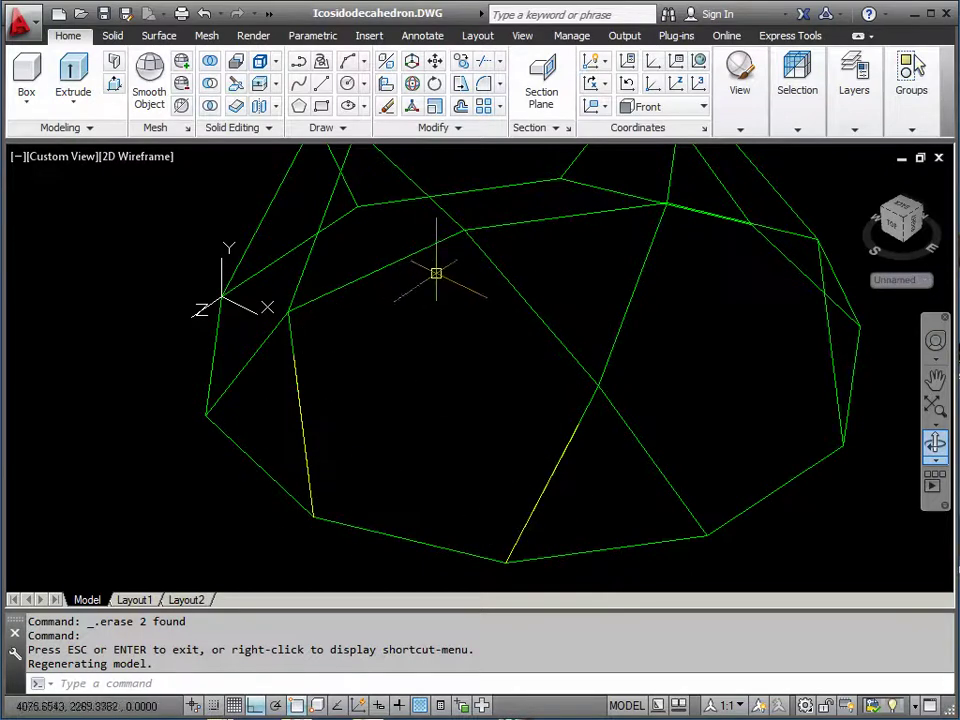
pyautogui.click(699, 86)
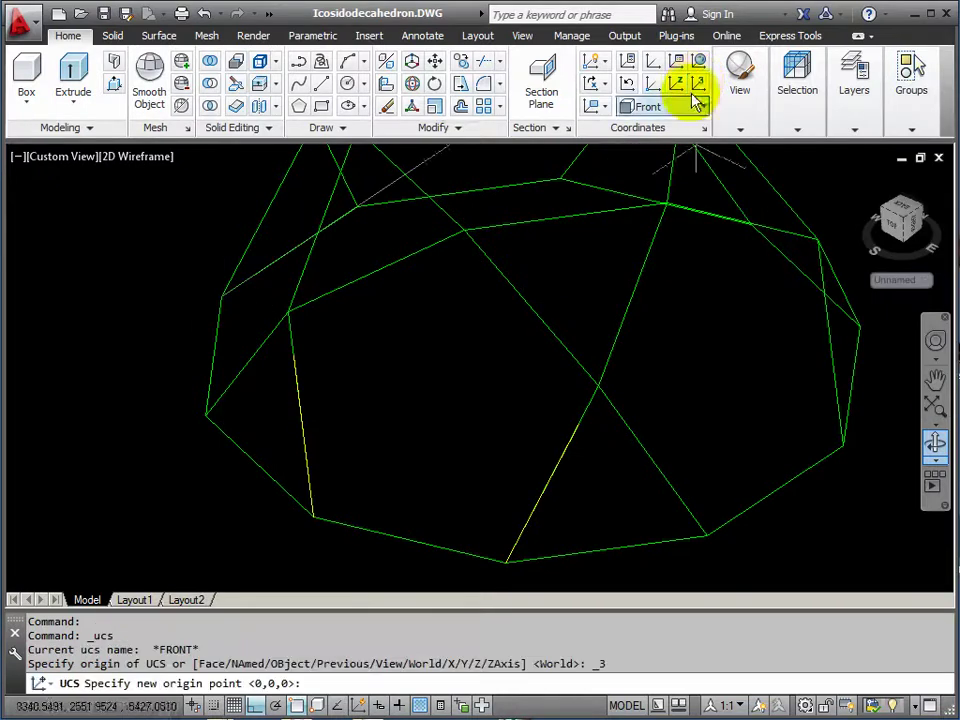
pyautogui.click(313, 517)
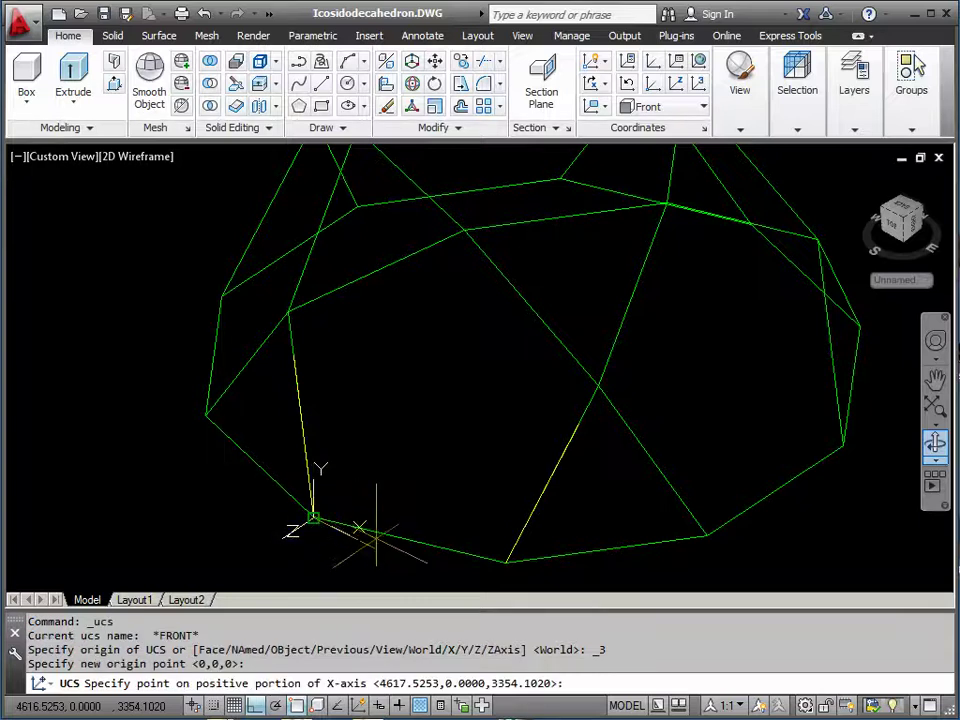
pyautogui.click(505, 563)
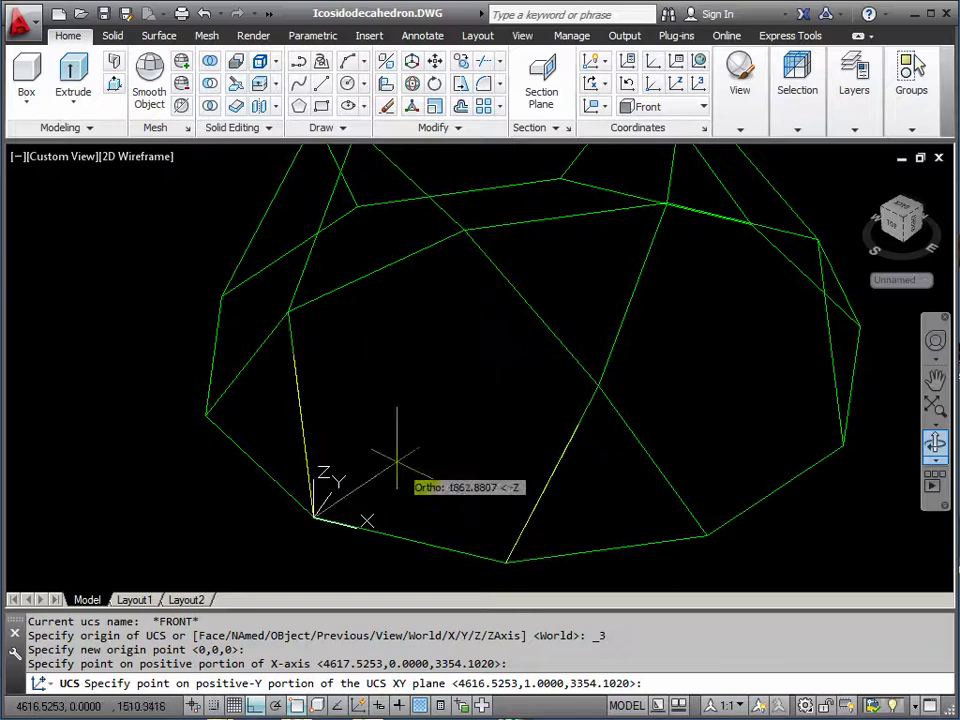
pyautogui.click(465, 231)
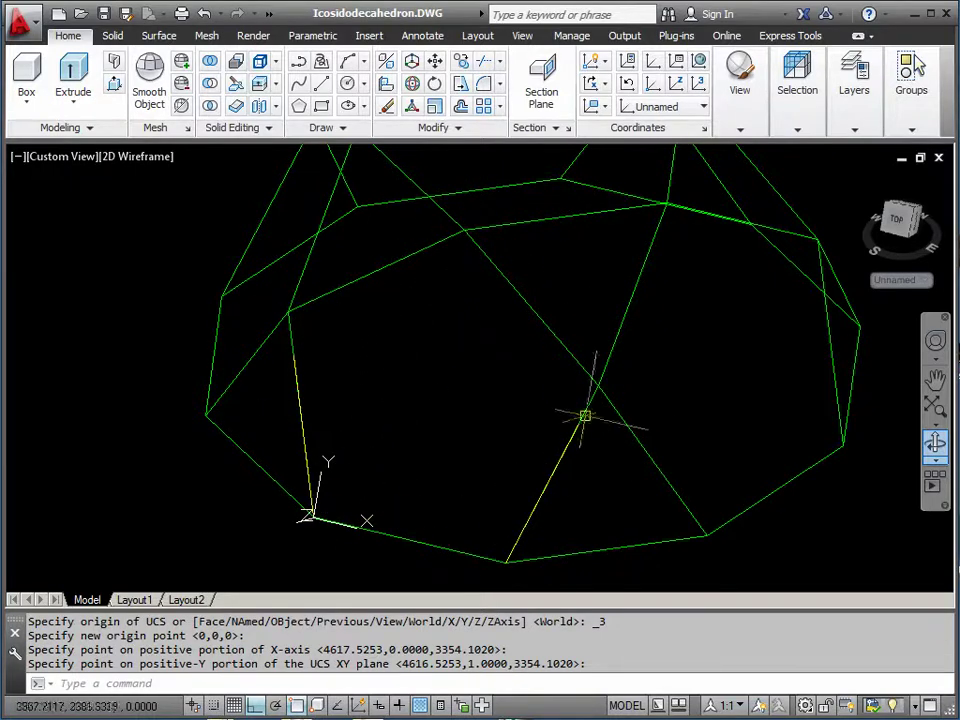
pyautogui.moveTo(392, 392); pyautogui.dragTo(366, 392, button='middle')
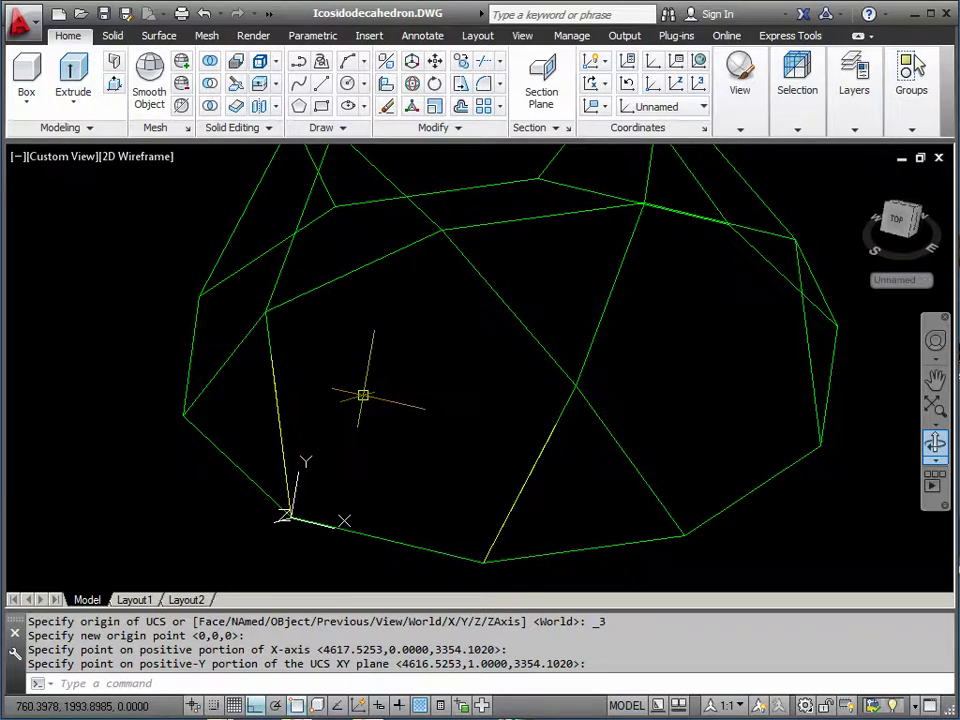
# - Turn on Midpoint object snap in the drafting settings
pyautogui.rightClick(256, 705)
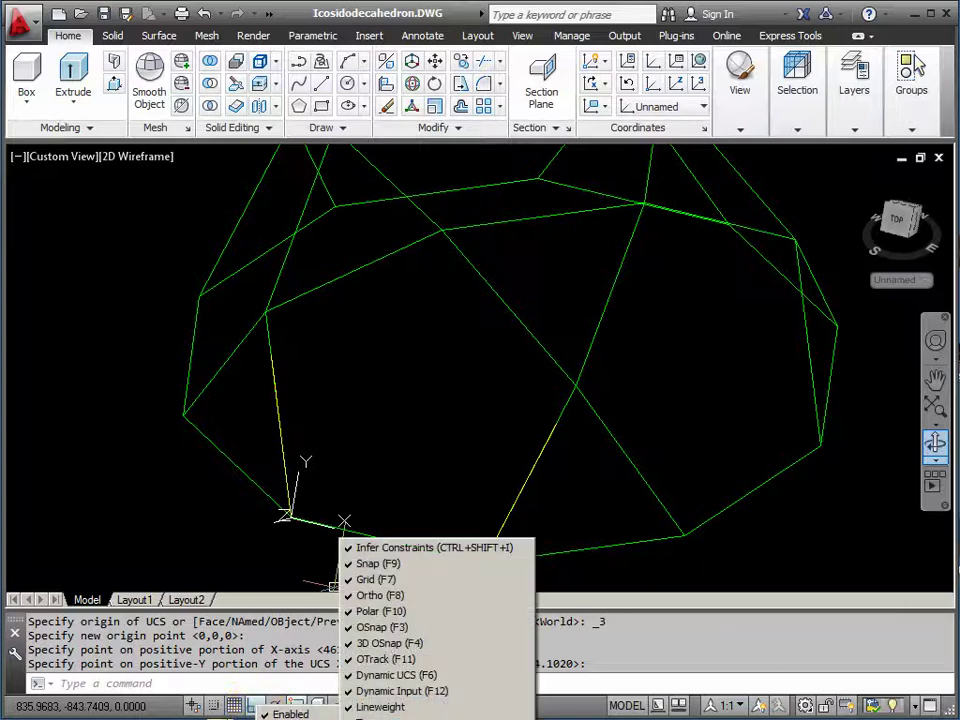
pyautogui.click(352, 571)
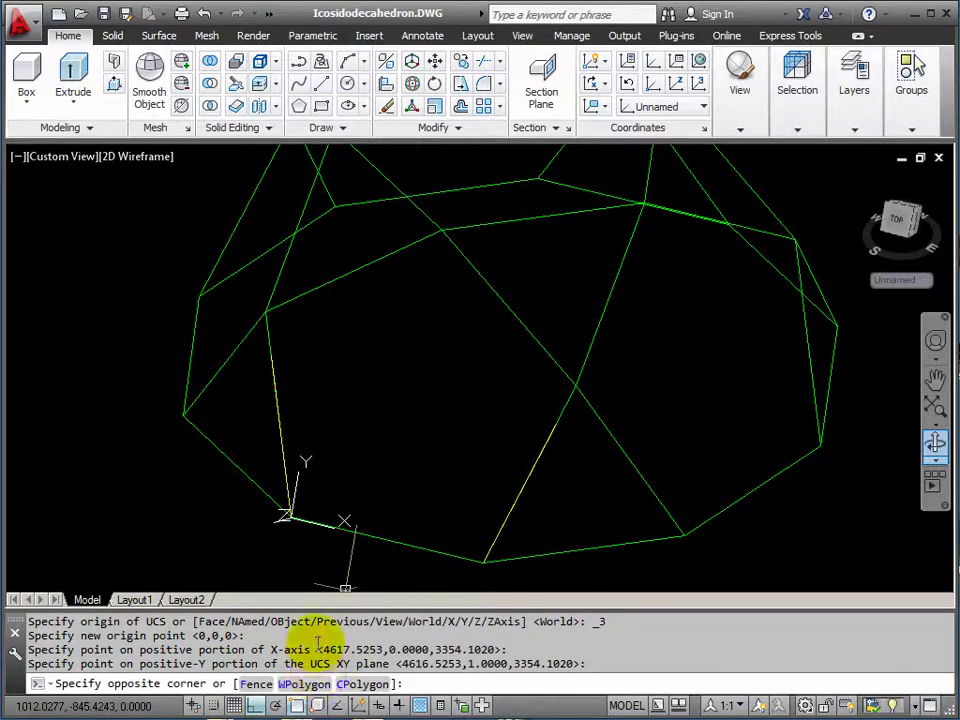
pyautogui.press('Escape')
pyautogui.rightClick(300, 705)
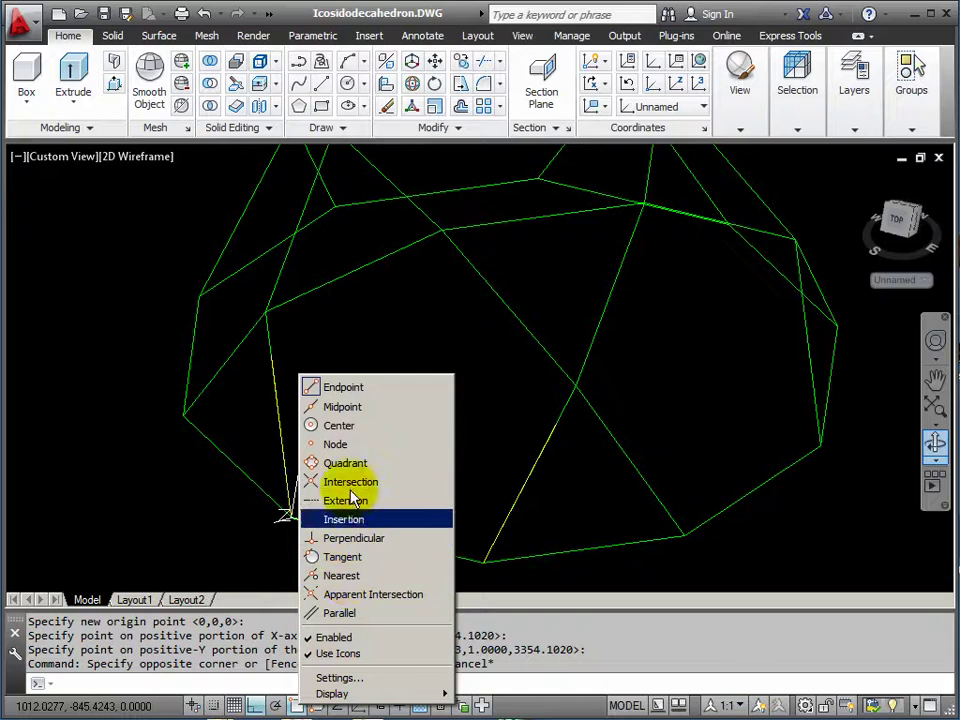
pyautogui.click(340, 677)
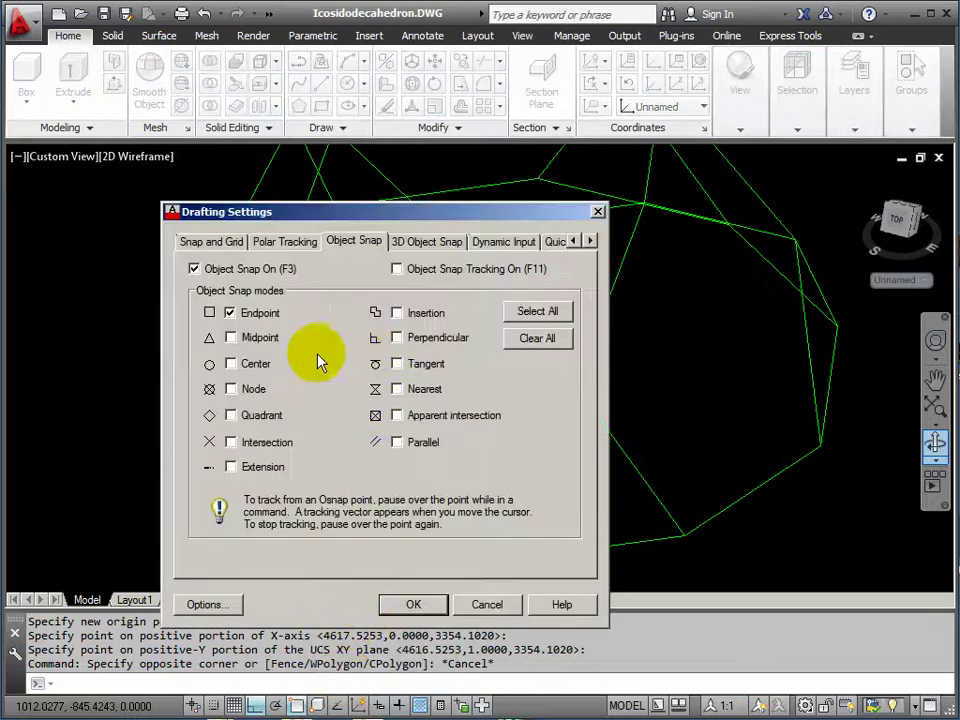
pyautogui.click(230, 337)
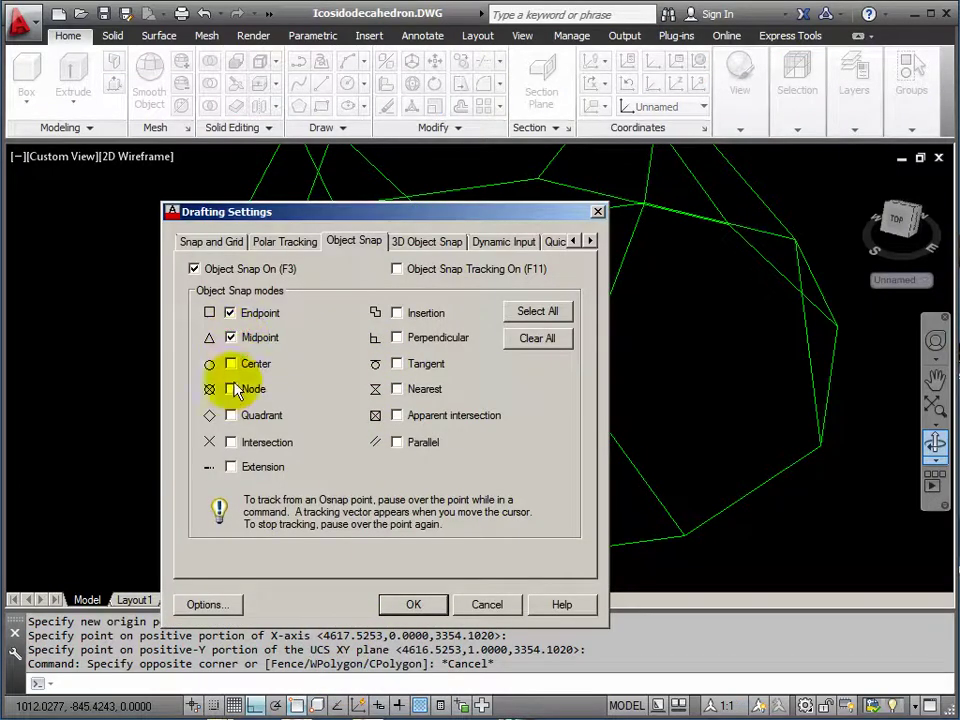
pyautogui.click(413, 606)
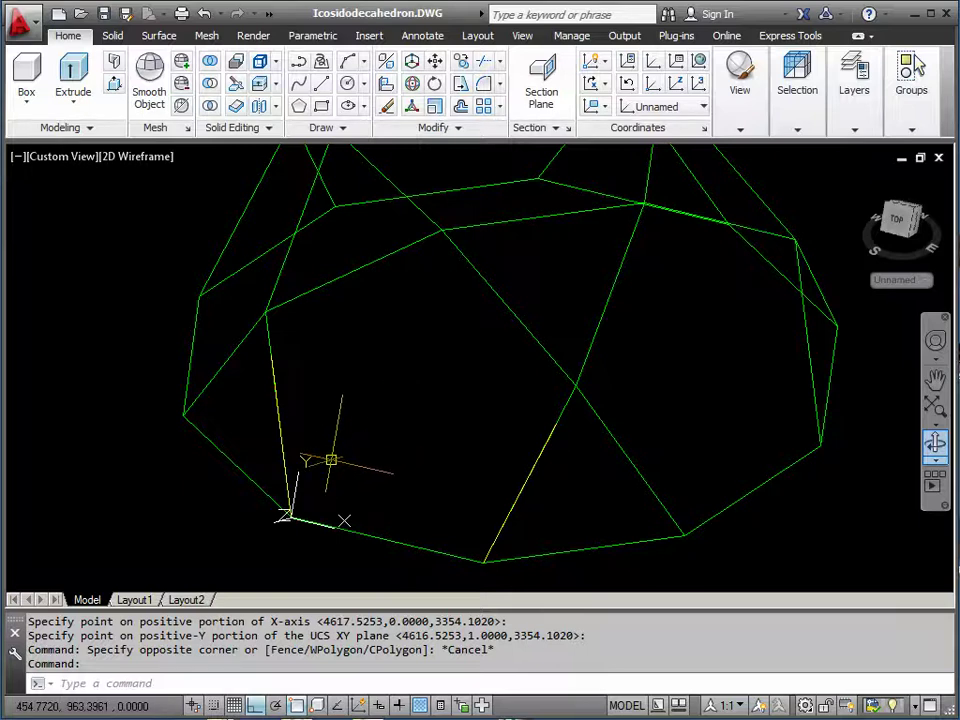
# - Draw a vertical line up from the bottom edge's midpoint
pyautogui.press('Return')
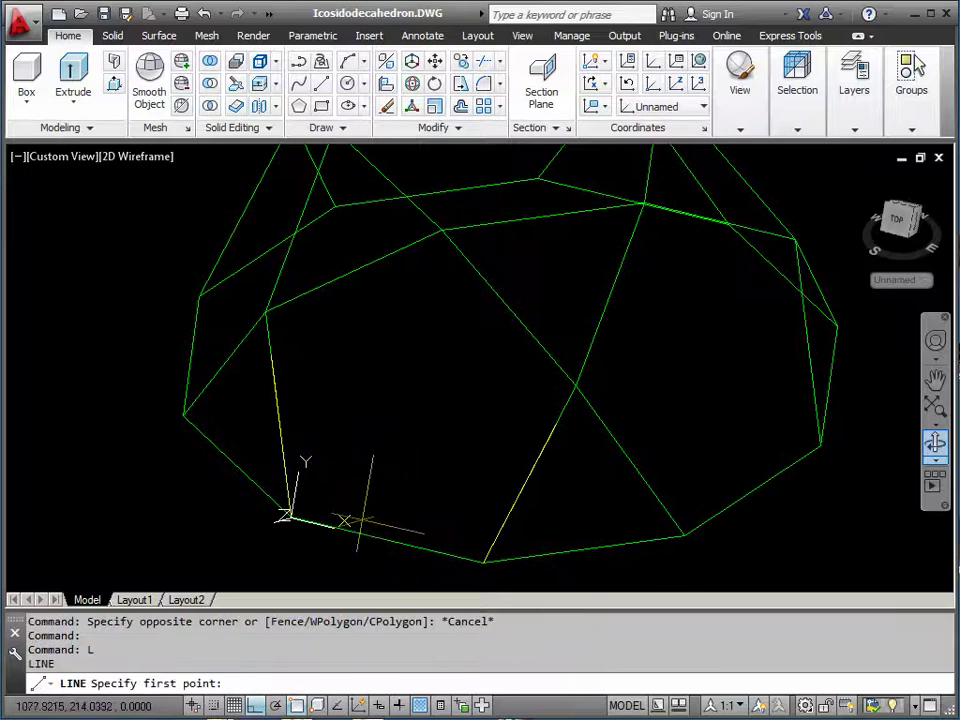
pyautogui.click(385, 541)
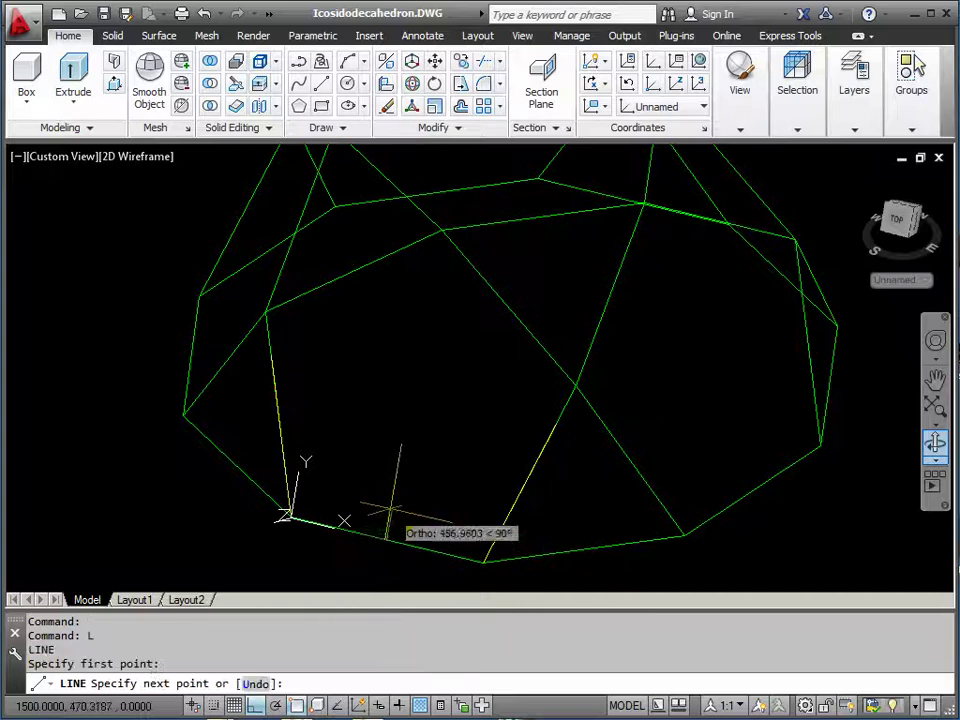
pyautogui.click(429, 307)
pyautogui.press('Return')
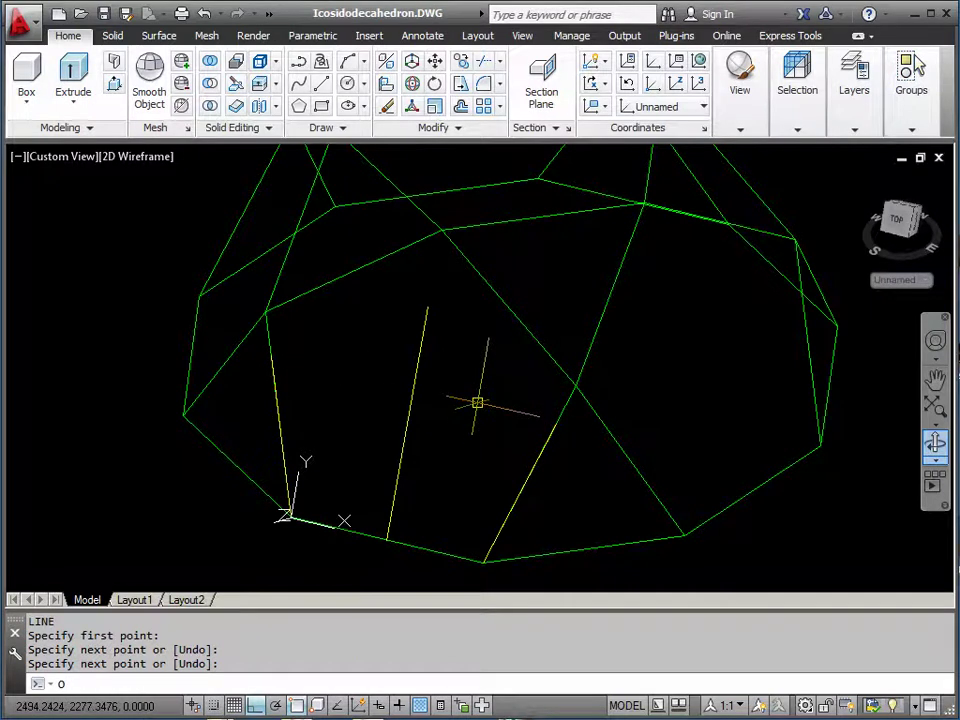
pyautogui.write('O')
pyautogui.press('Return')
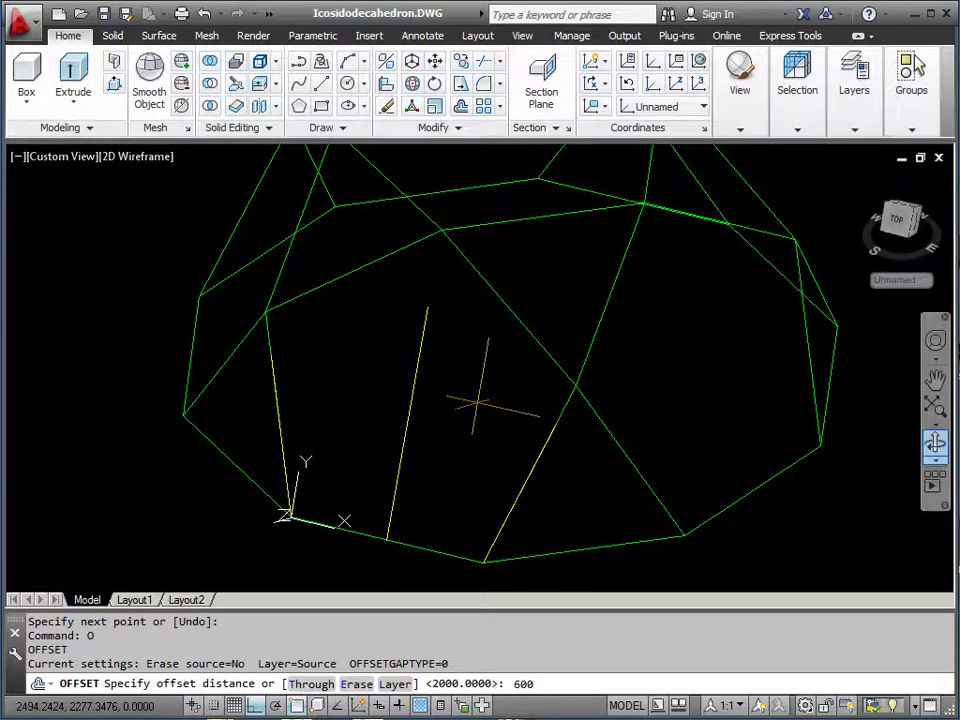
# - Offset the vertical line 600 to each side, then delete the middle line
pyautogui.press('Return')
pyautogui.click(407, 419)
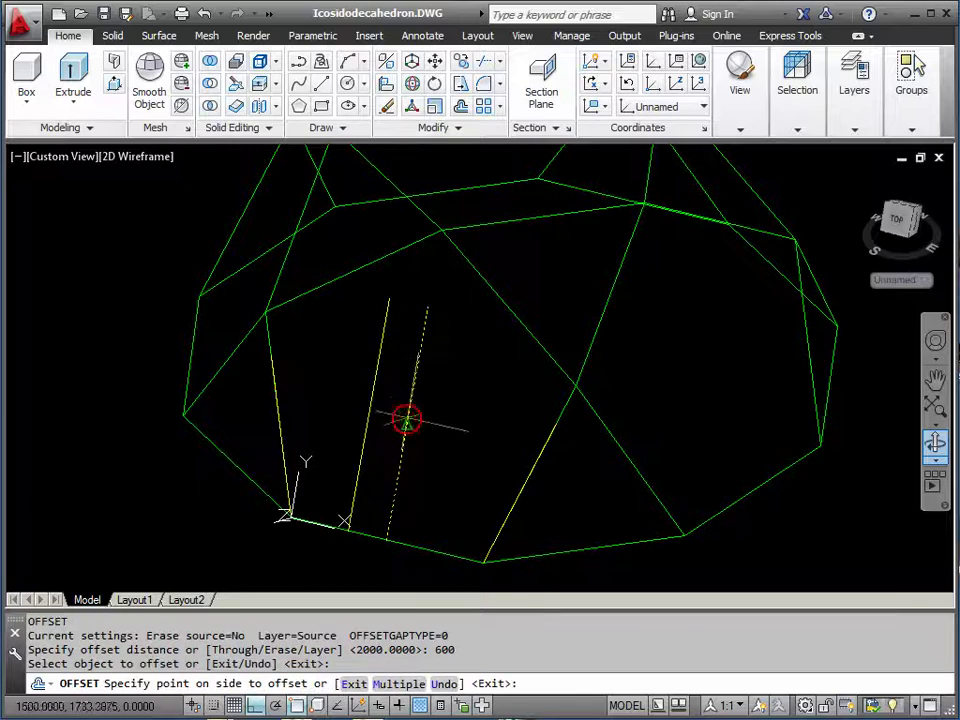
pyautogui.click(332, 386)
pyautogui.click(405, 404)
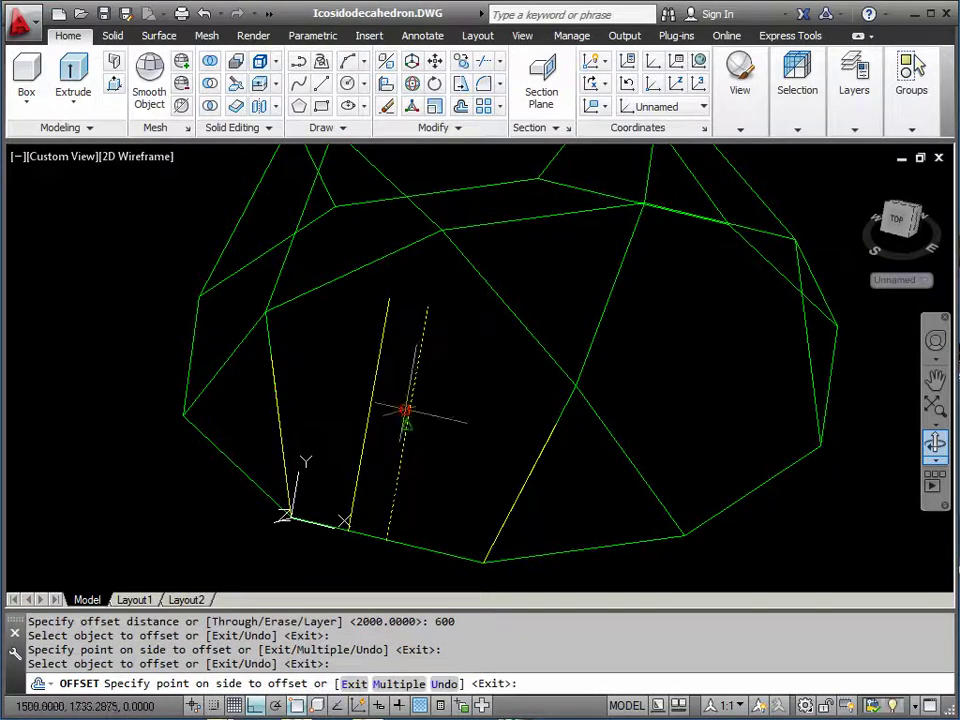
pyautogui.click(490, 432)
pyautogui.press('Escape')
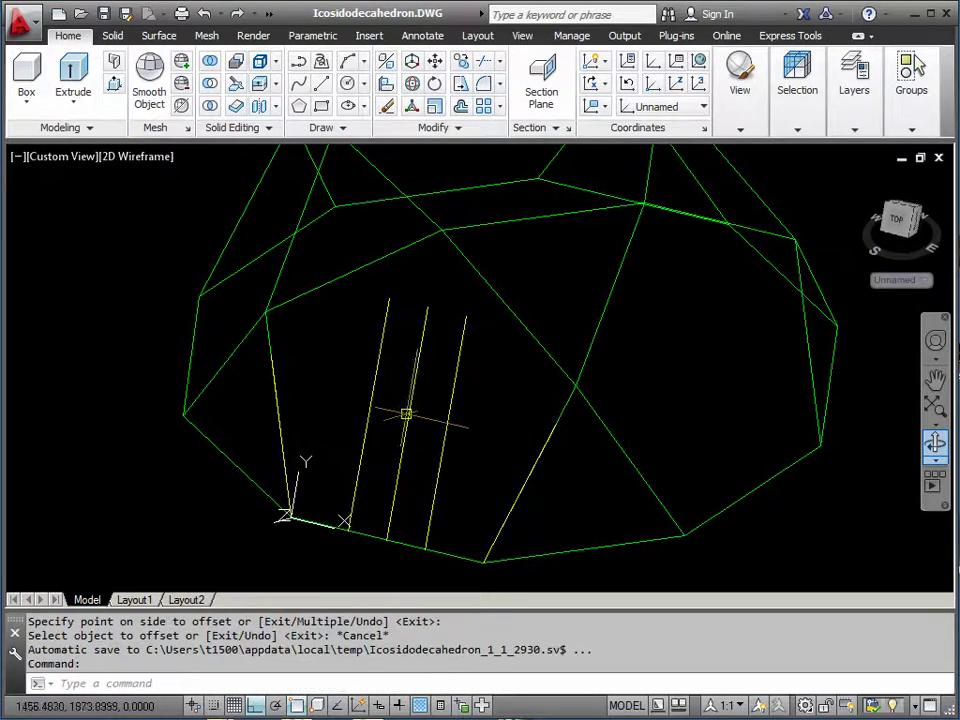
pyautogui.click(411, 428)
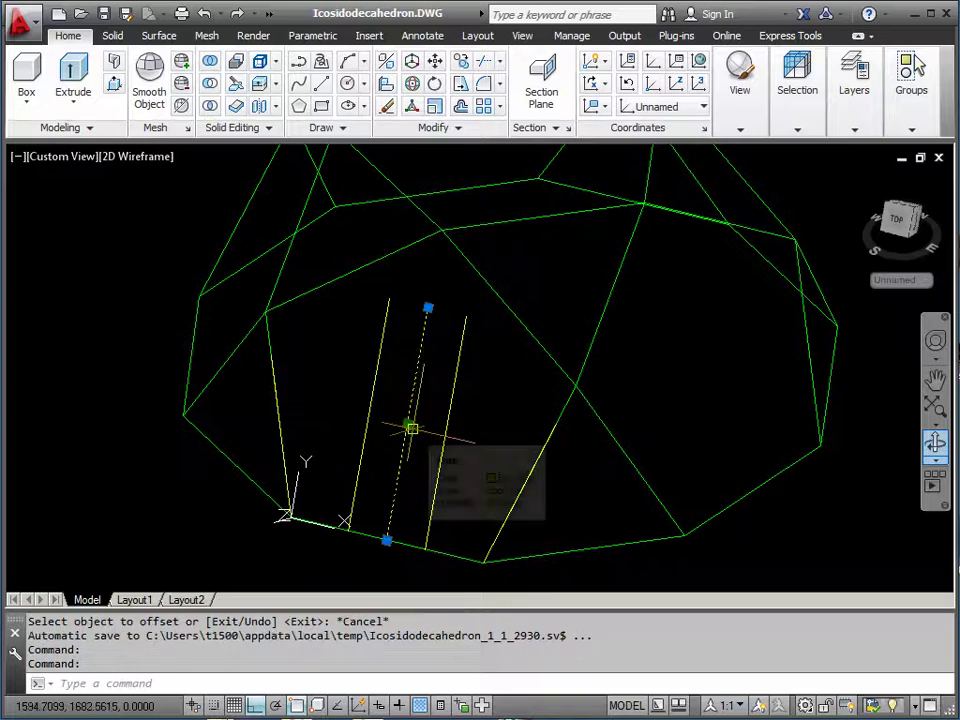
pyautogui.press('Delete')
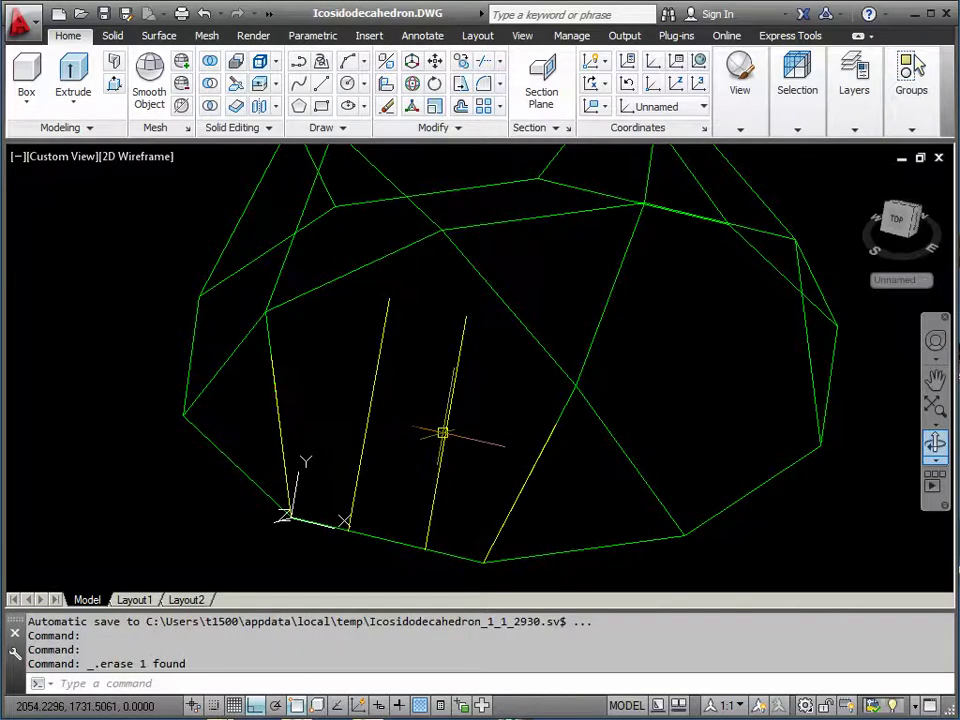
# - Draw a line across the face and trim the two doorway sides above it
pyautogui.write('L')
pyautogui.press('Return')
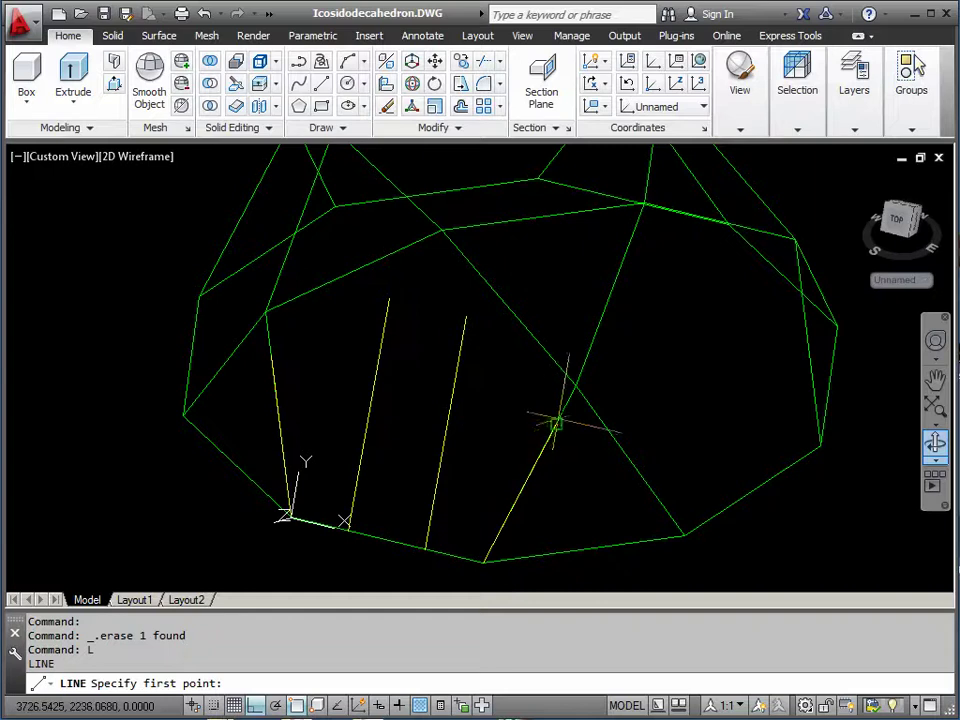
pyautogui.click(556, 425)
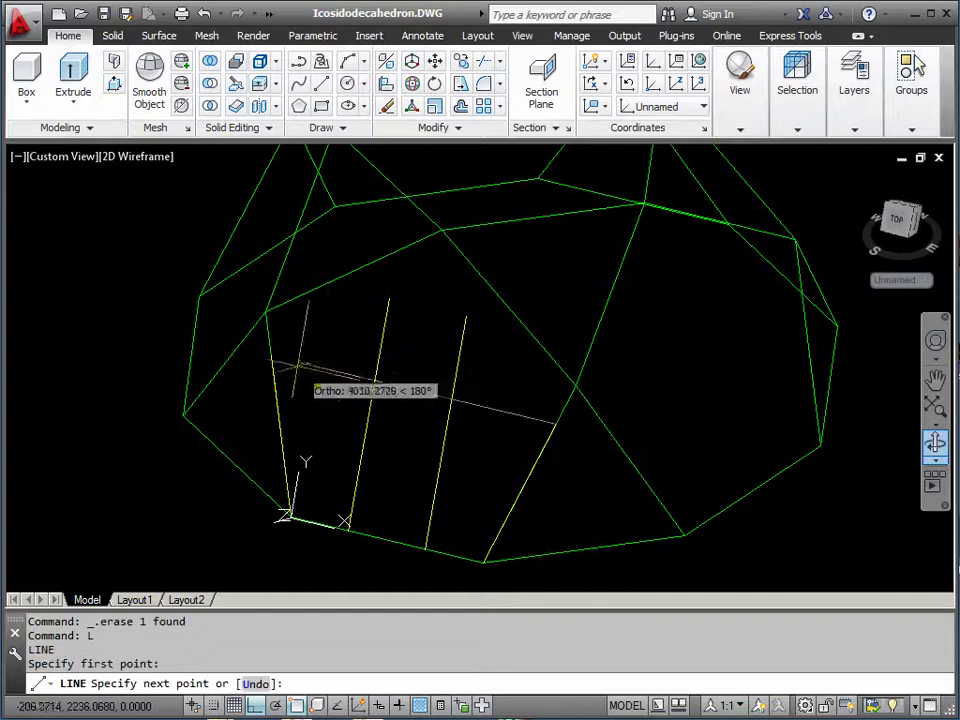
pyautogui.click(270, 355)
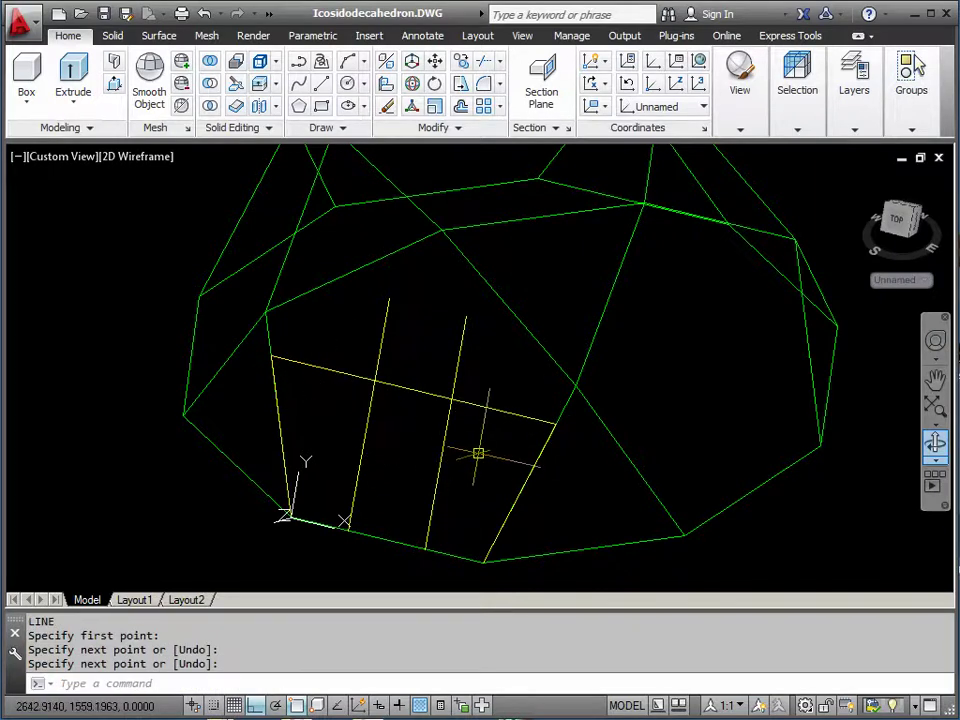
pyautogui.press('Escape')
pyautogui.write('TR')
pyautogui.press('Return')
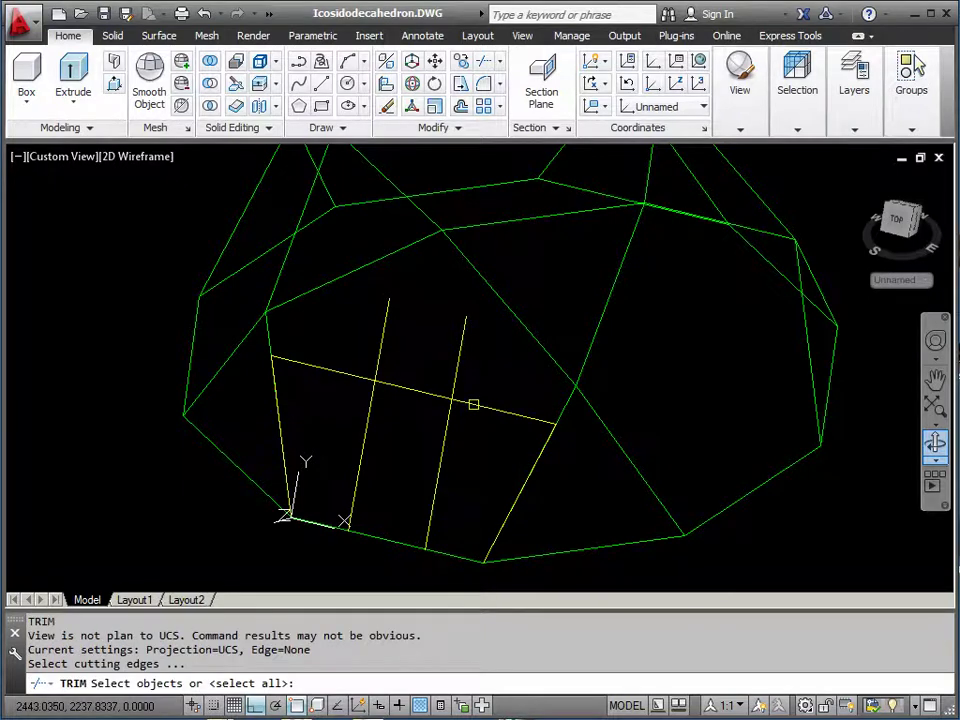
pyautogui.click(473, 404)
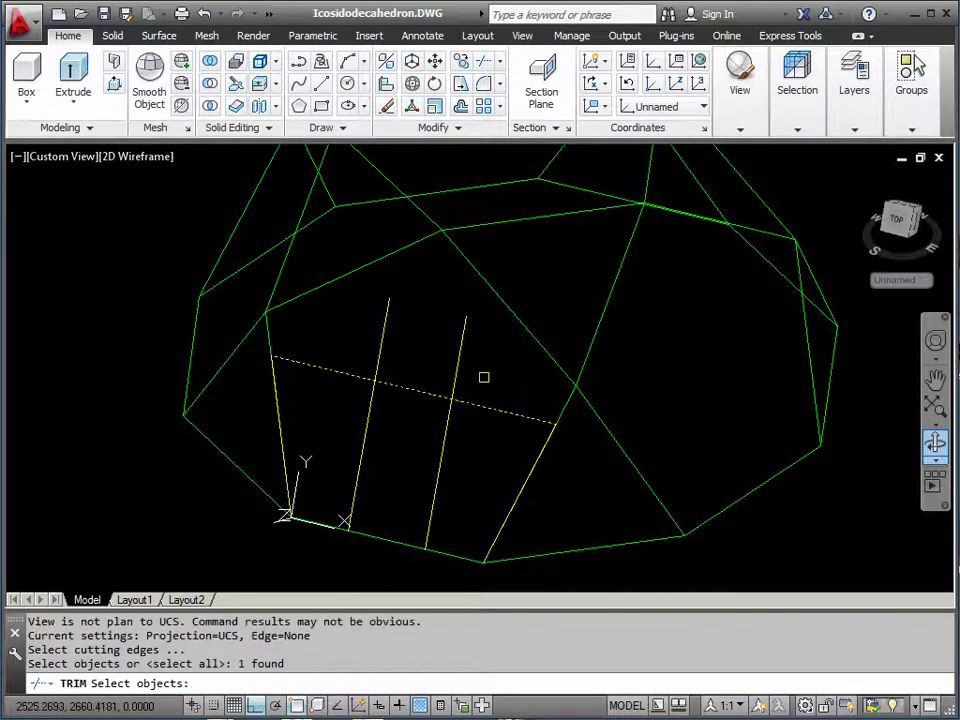
pyautogui.press('Return')
pyautogui.click(458, 354)
pyautogui.click(376, 339)
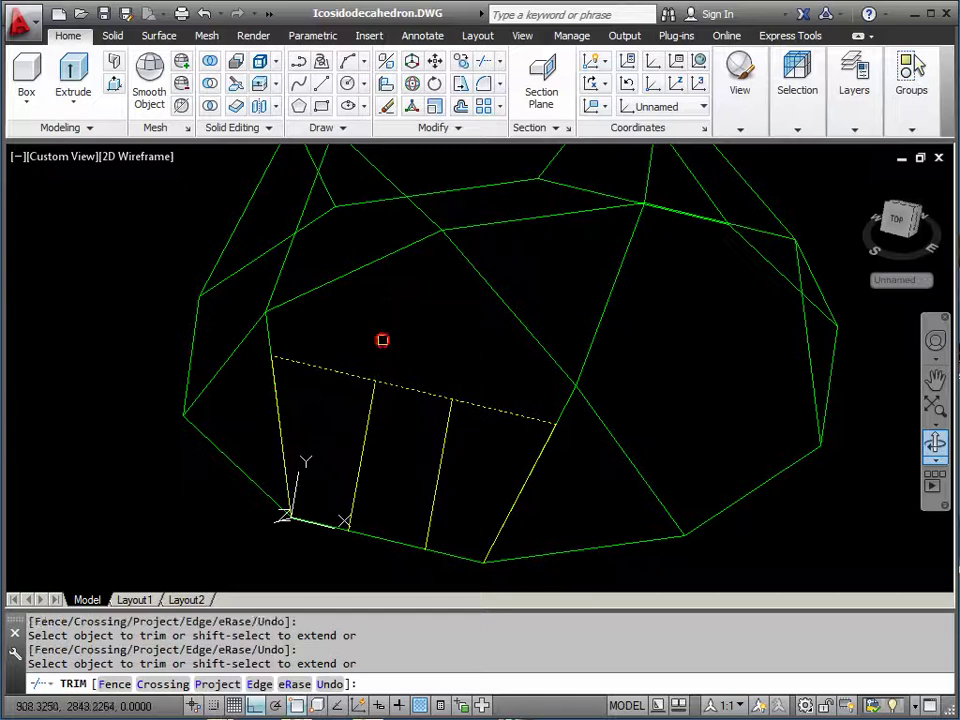
pyautogui.press('Return')
# - Trim the crossing line back to the doorway sides, leaving only the door top
pyautogui.press('Return')
pyautogui.click(445, 445)
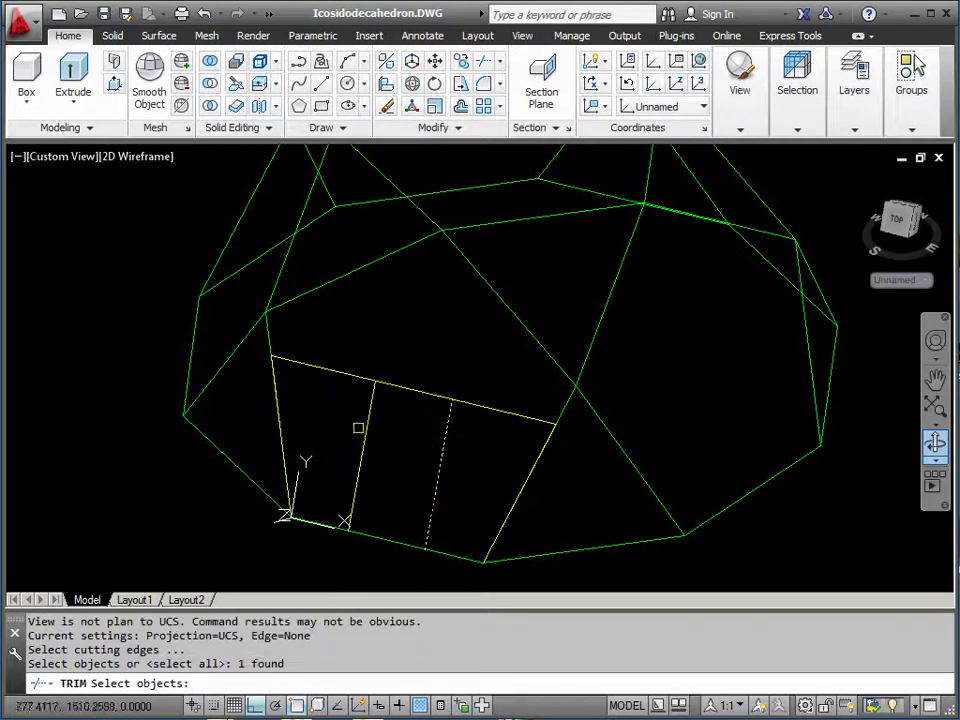
pyautogui.click(365, 427)
pyautogui.press('Return')
pyautogui.click(334, 375)
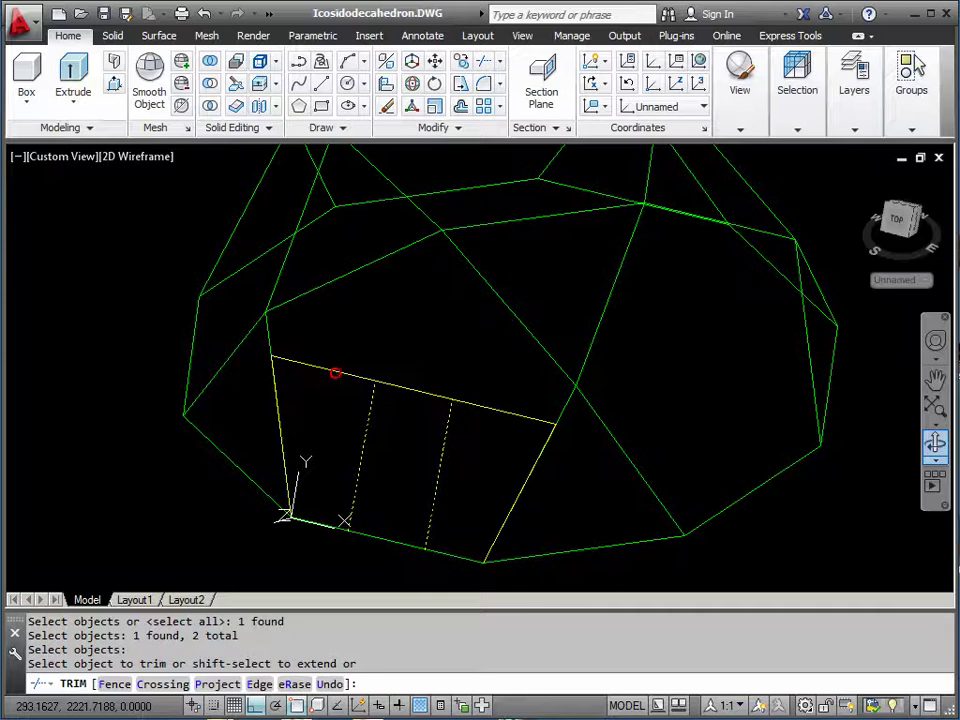
pyautogui.click(490, 405)
pyautogui.press('Return')
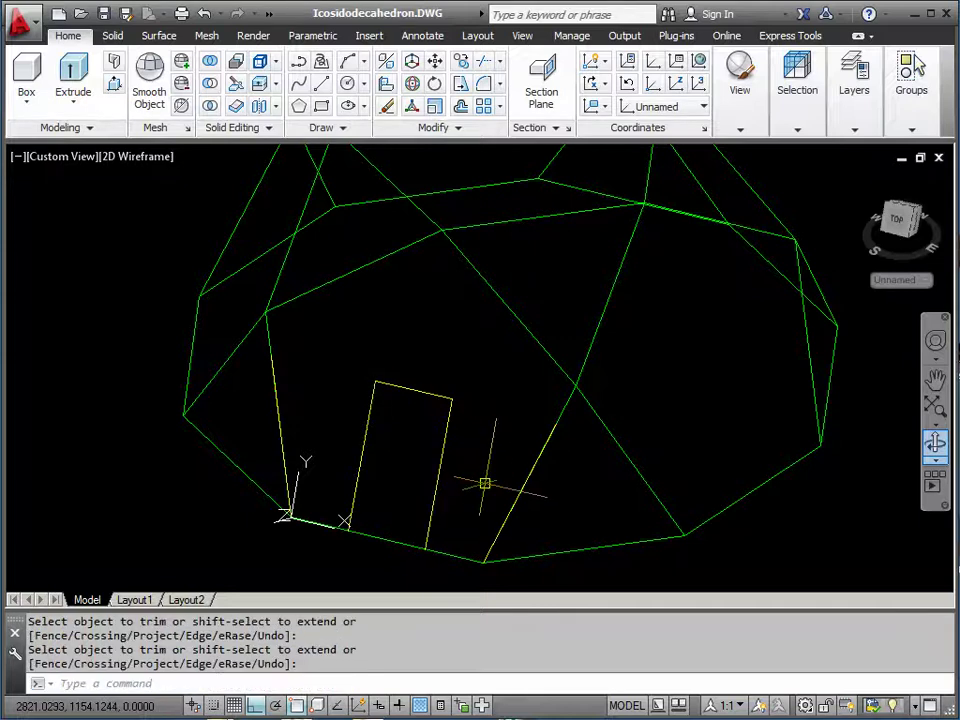
# - Delete the face's left and right yellow side edges
pyautogui.click(516, 494)
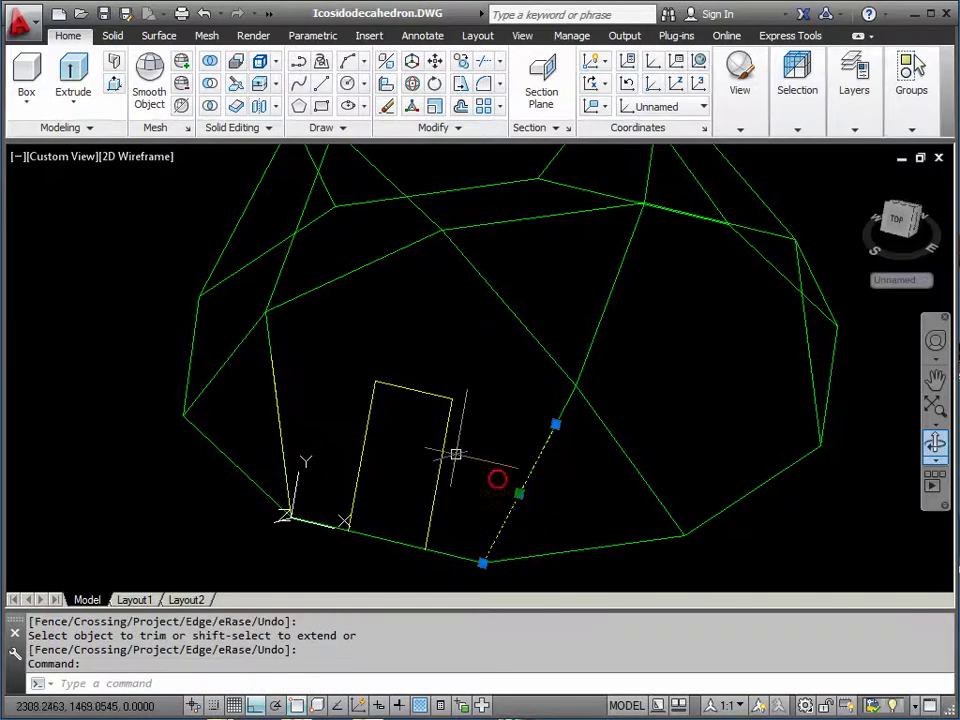
pyautogui.click(280, 417)
pyautogui.press('Delete')
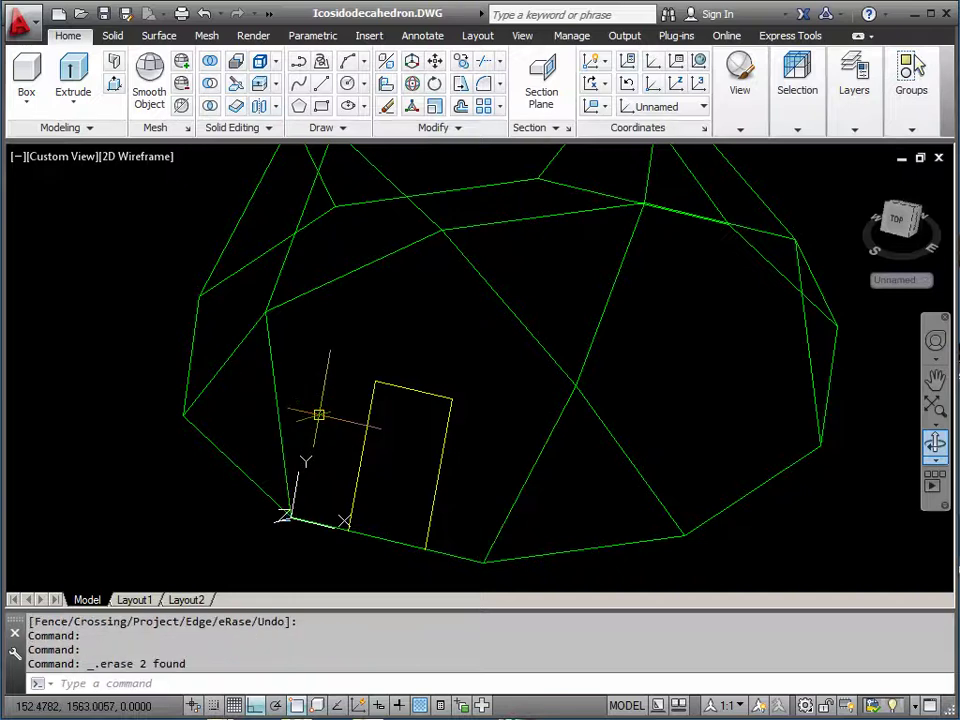
pyautogui.click(935, 443)
pyautogui.moveTo(497, 439)
pyautogui.mouseDown()
pyautogui.moveTo(424, 441)
pyautogui.moveTo(386, 381)
pyautogui.moveTo(491, 437)
pyautogui.moveTo(493, 452)
pyautogui.mouseUp()
pyautogui.rightClick(493, 452)
pyautogui.click(516, 423)
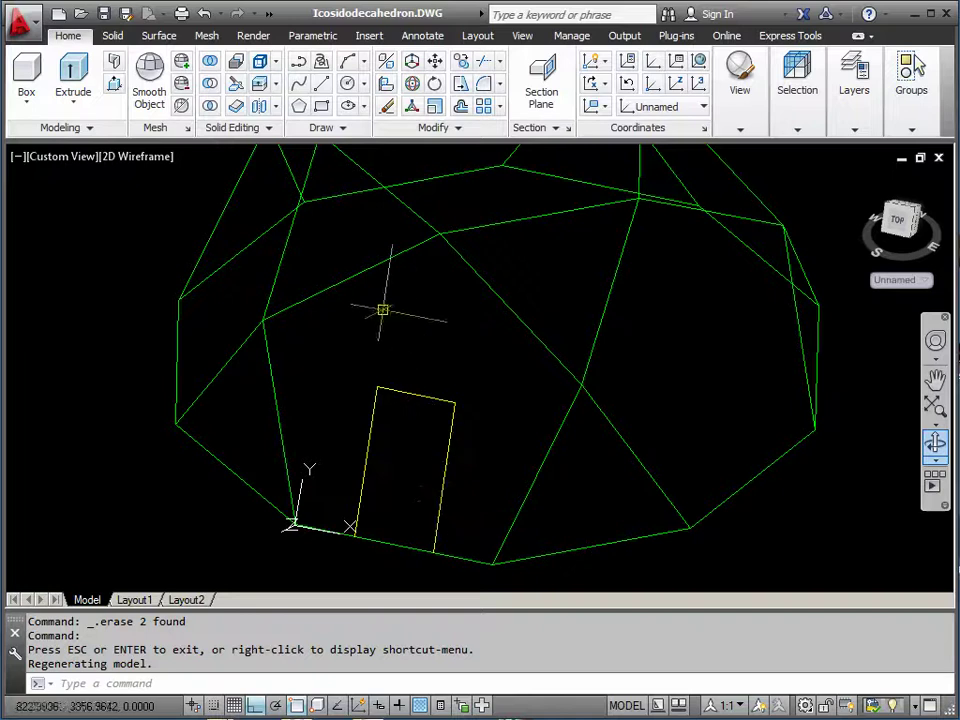
# - Switch to Shaded with Edges and delete the three faces around the doorway outline
pyautogui.click(134, 158)
pyautogui.click(168, 278)
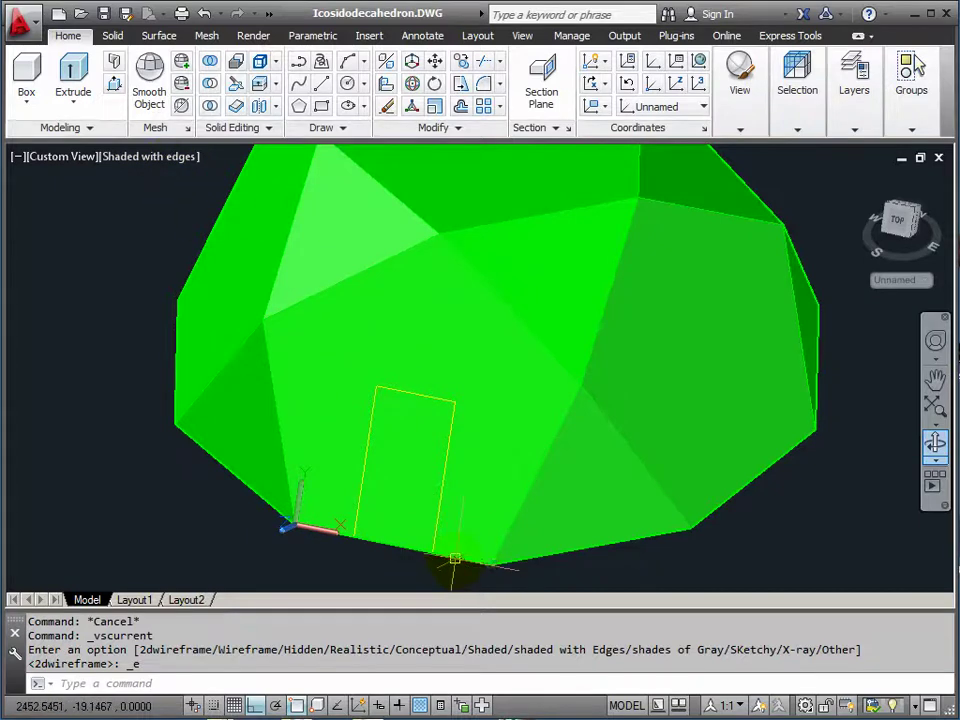
pyautogui.click(454, 558)
pyautogui.press('Delete')
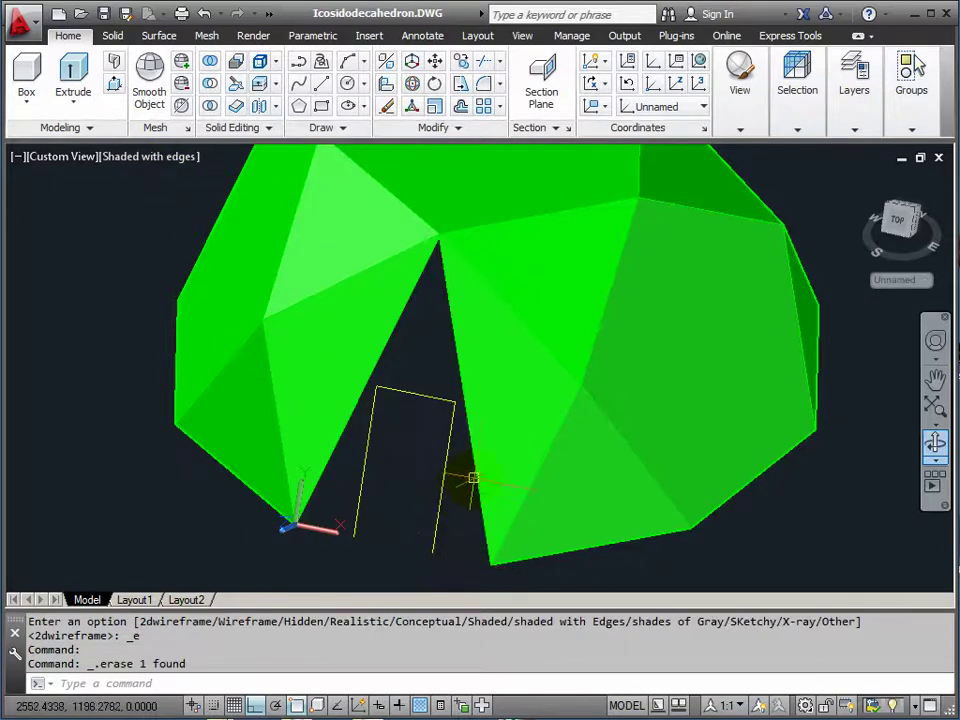
pyautogui.click(474, 480)
pyautogui.press('Delete')
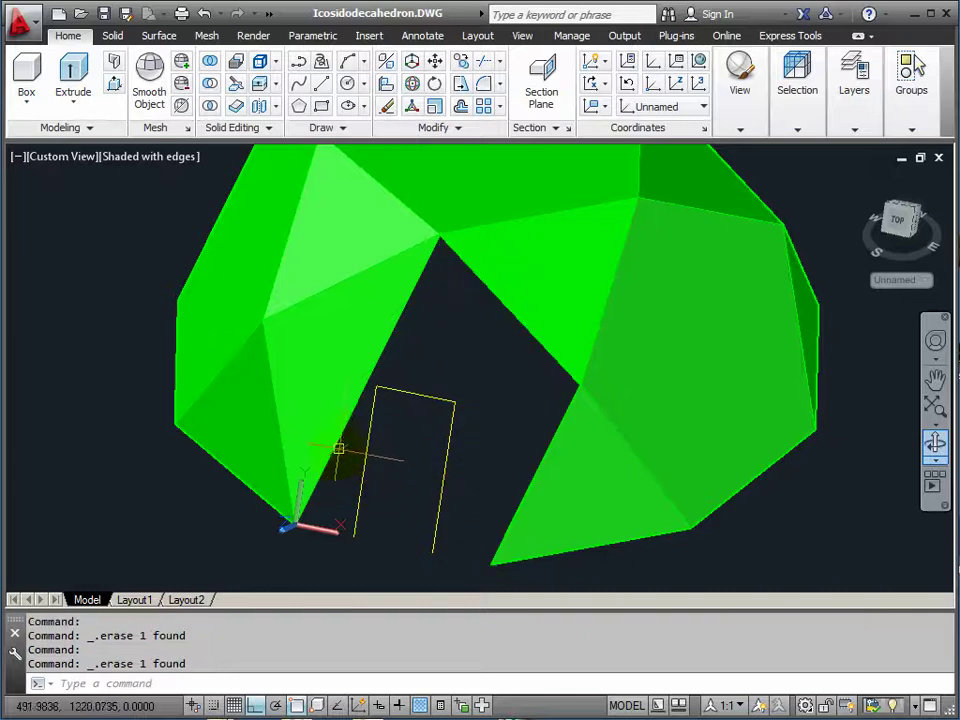
pyautogui.click(338, 437)
pyautogui.press('Delete')
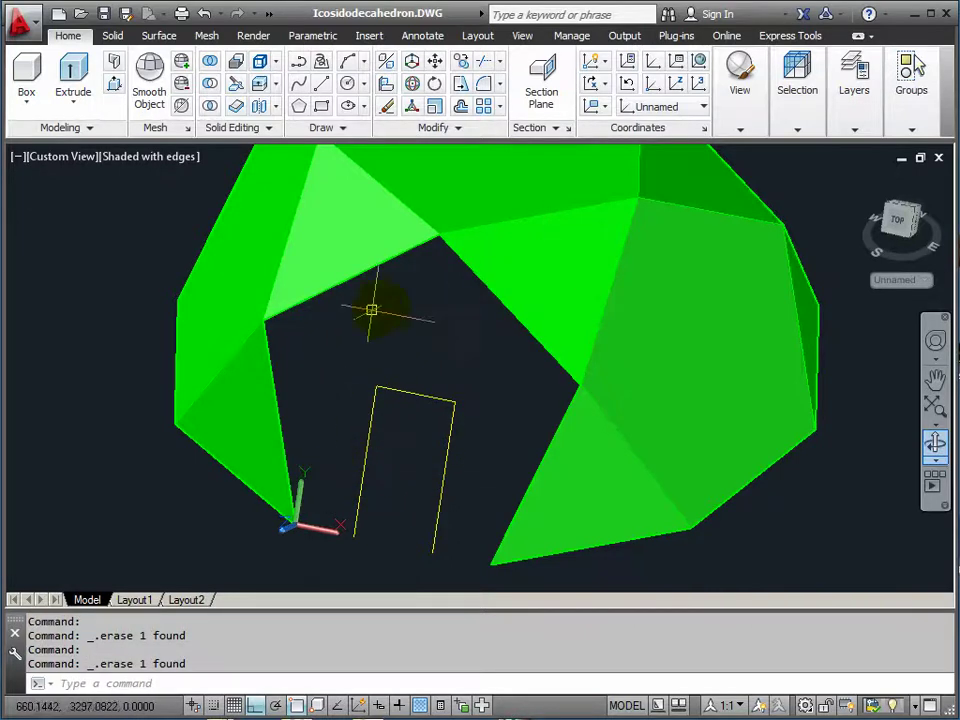
pyautogui.press('Escape')
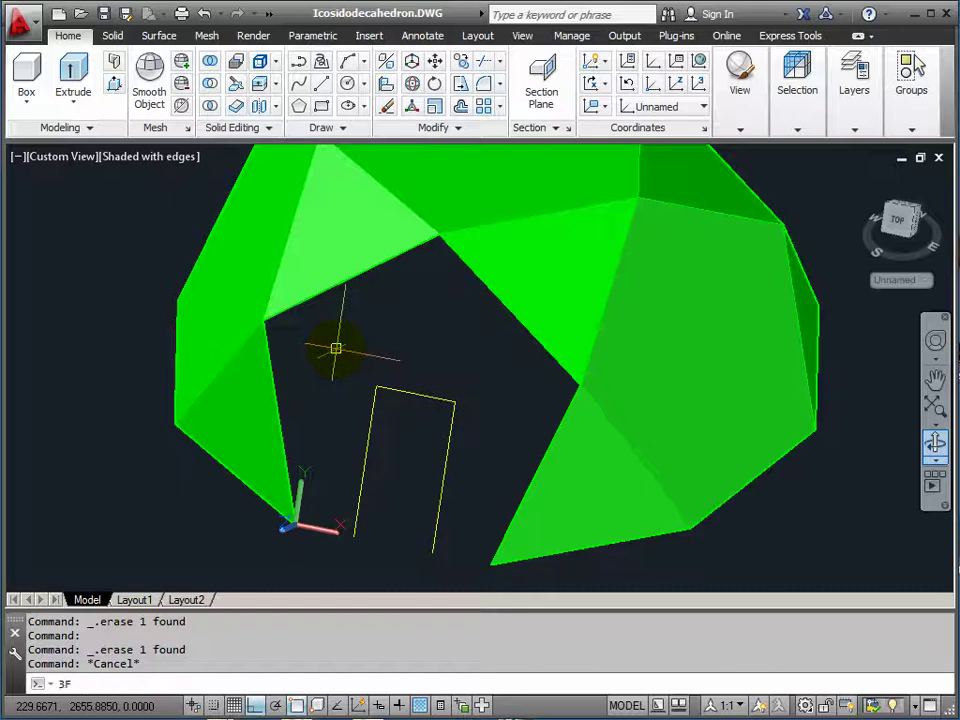
# - Draw two four-corner 3D faces flanking the doorway, from the base up to the opening's vertices
pyautogui.press('Return')
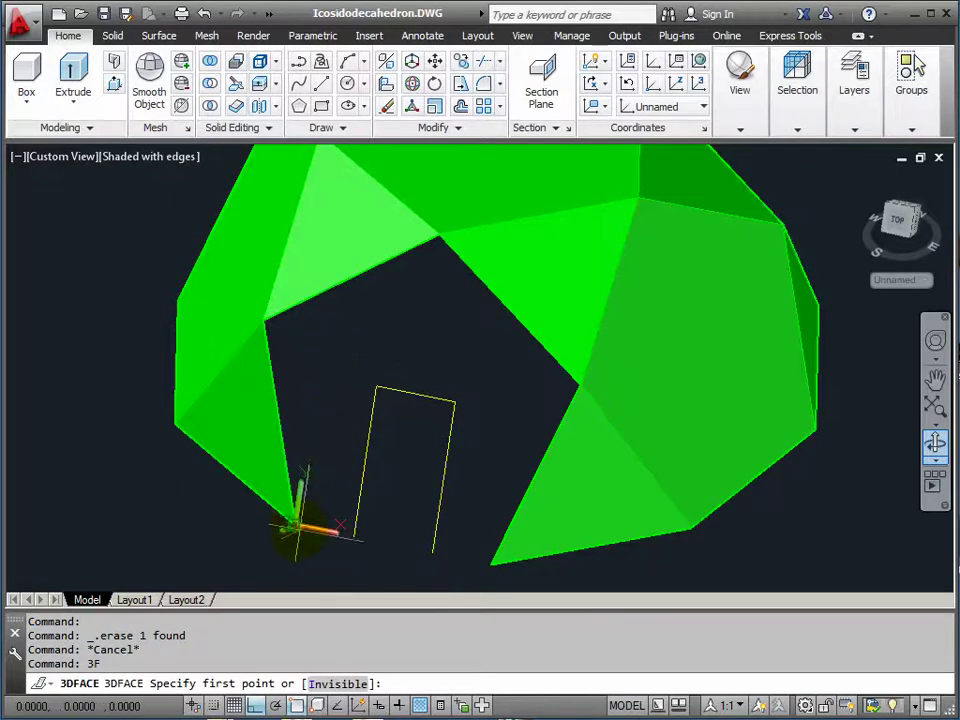
pyautogui.click(290, 526)
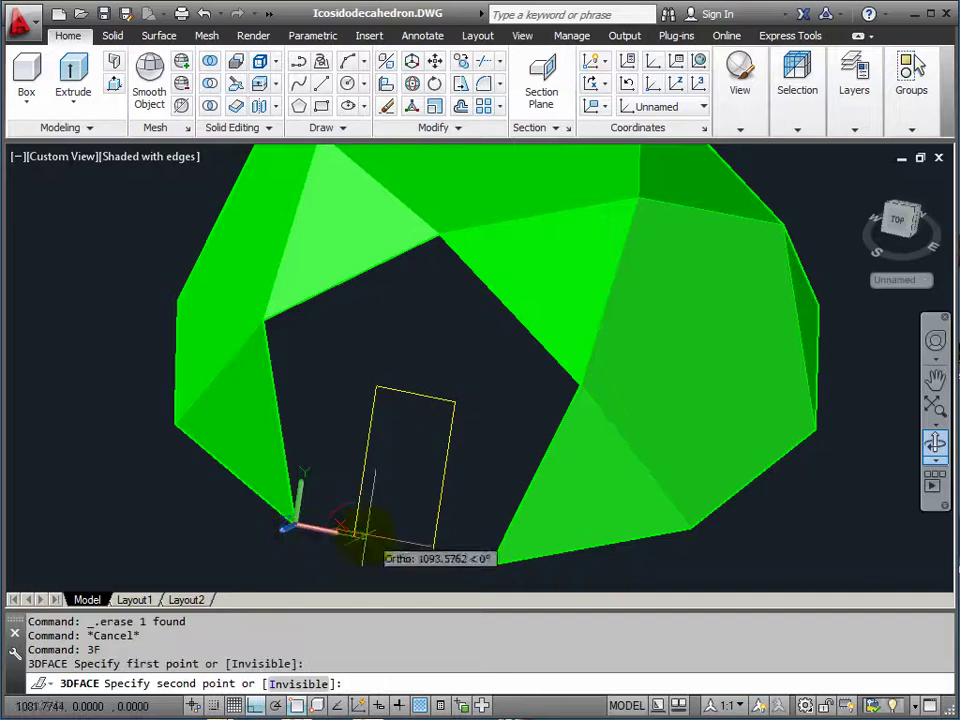
pyautogui.click(352, 536)
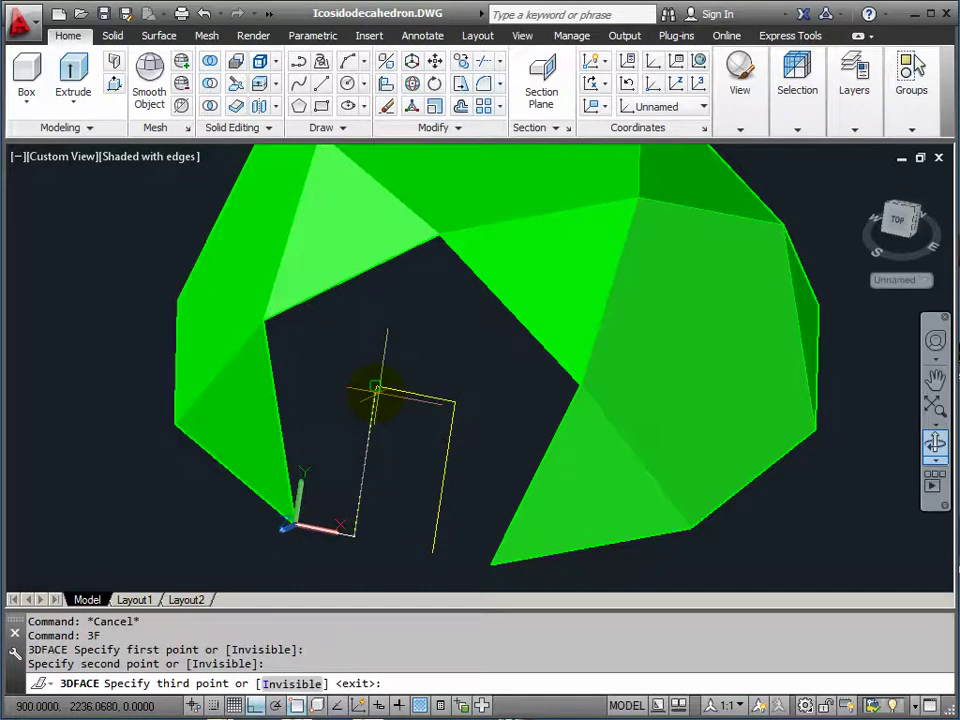
pyautogui.click(376, 389)
pyautogui.click(266, 322)
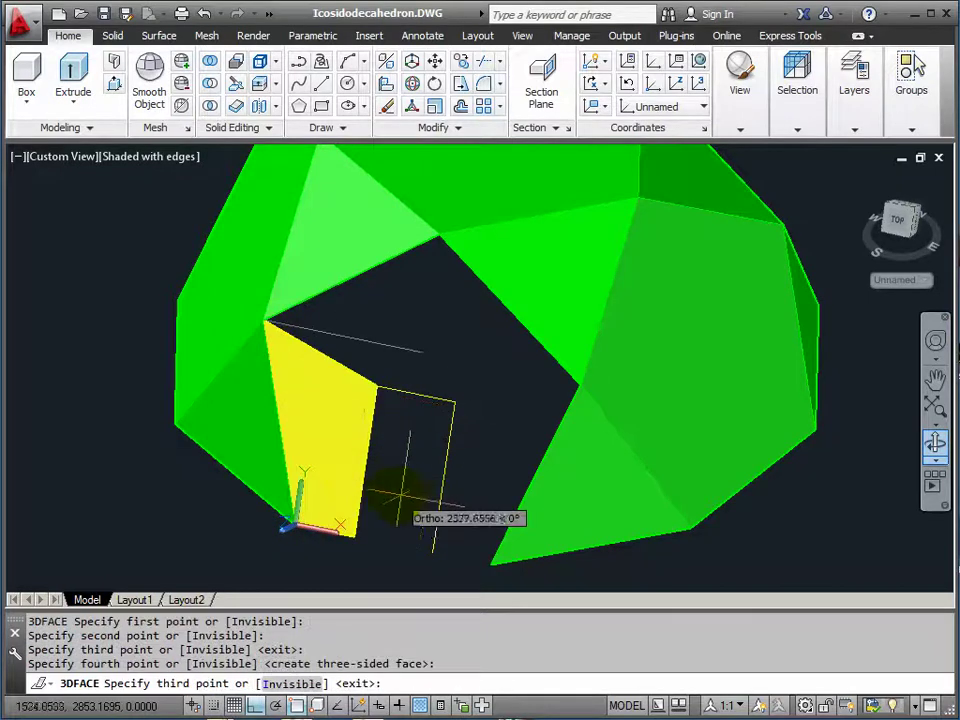
pyautogui.press('Return')
pyautogui.press('Return')
pyautogui.click(434, 549)
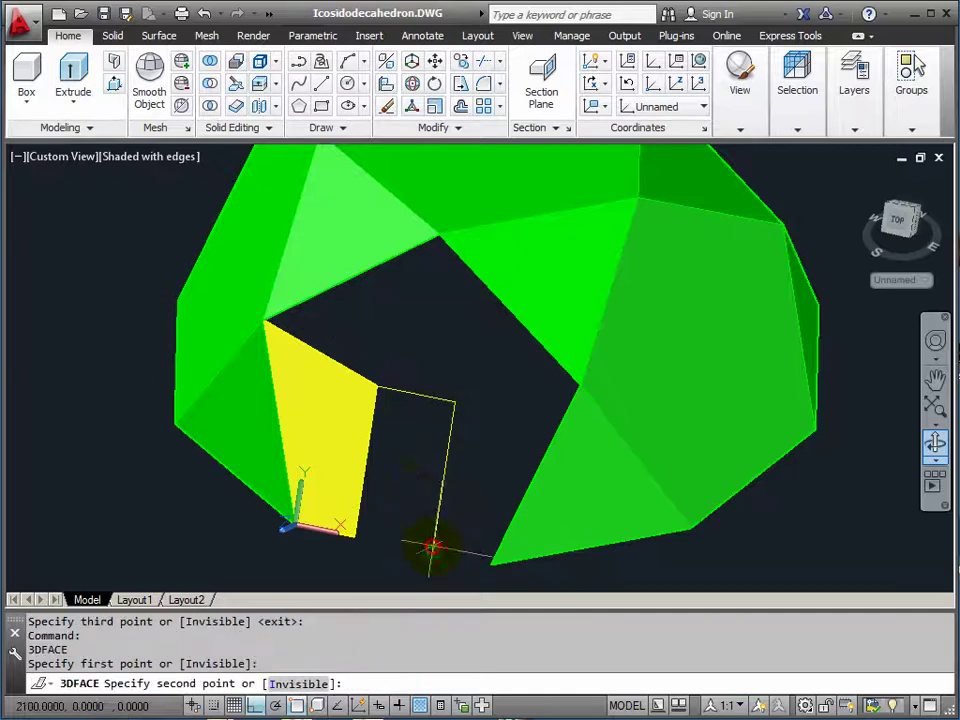
pyautogui.click(492, 563)
pyautogui.click(578, 385)
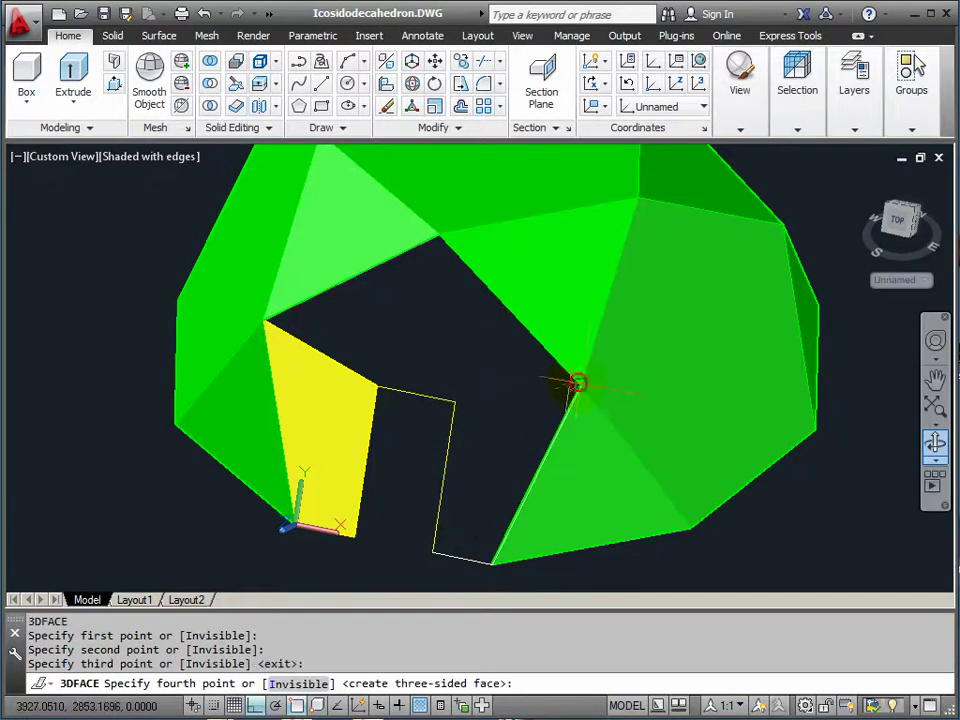
pyautogui.click(453, 403)
pyautogui.press('Return')
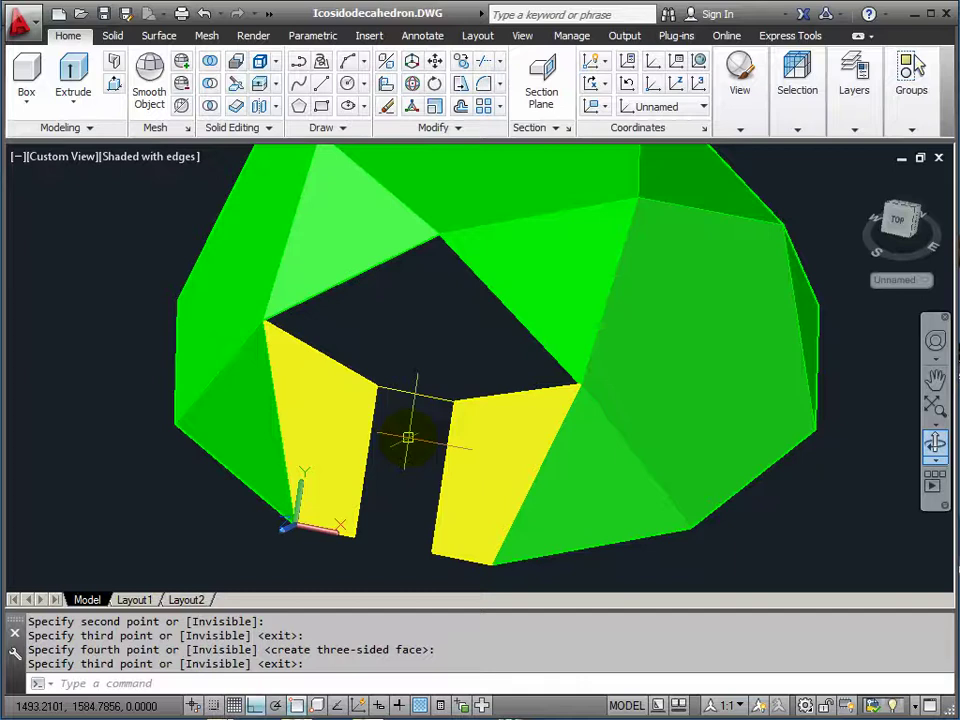
# - Add a triangular 3D face from the top vertex to the upper-left vertex and doorway's top-left
pyautogui.press('Return')
pyautogui.click(437, 237)
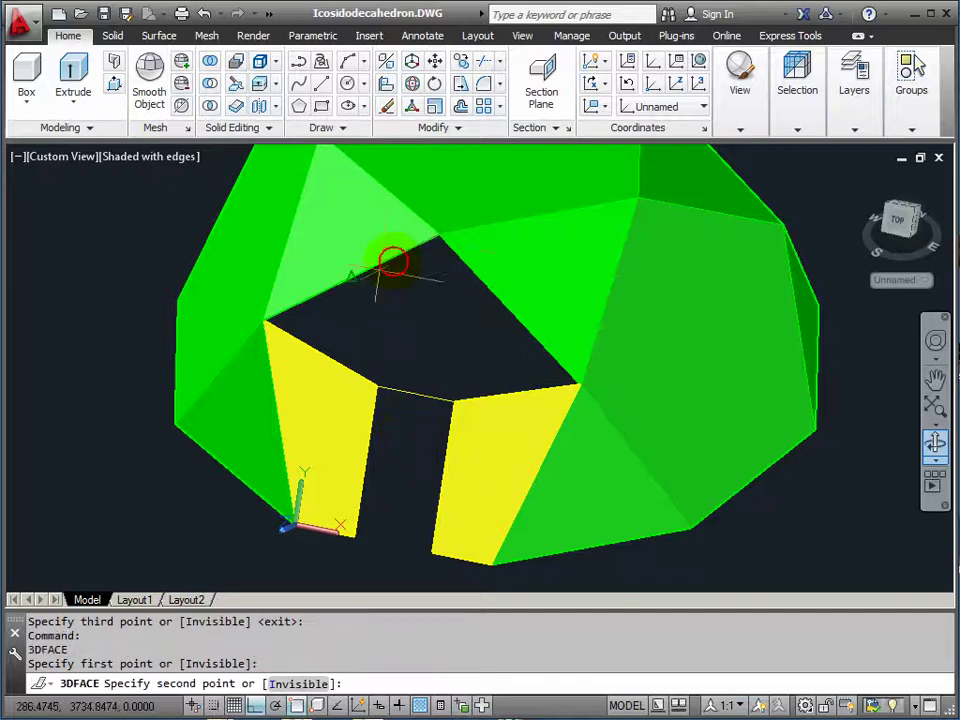
pyautogui.click(266, 321)
pyautogui.click(373, 385)
pyautogui.press('Return')
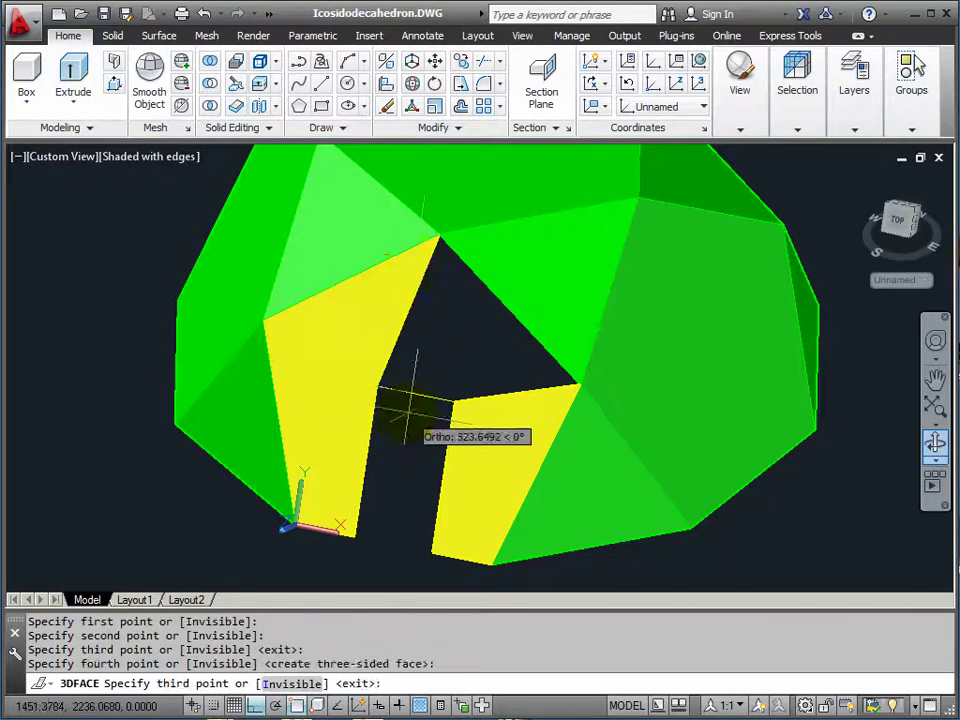
pyautogui.press('Return')
# - Add two more triangles from the top vertex across the doorway top to the right vertex
pyautogui.press('Return')
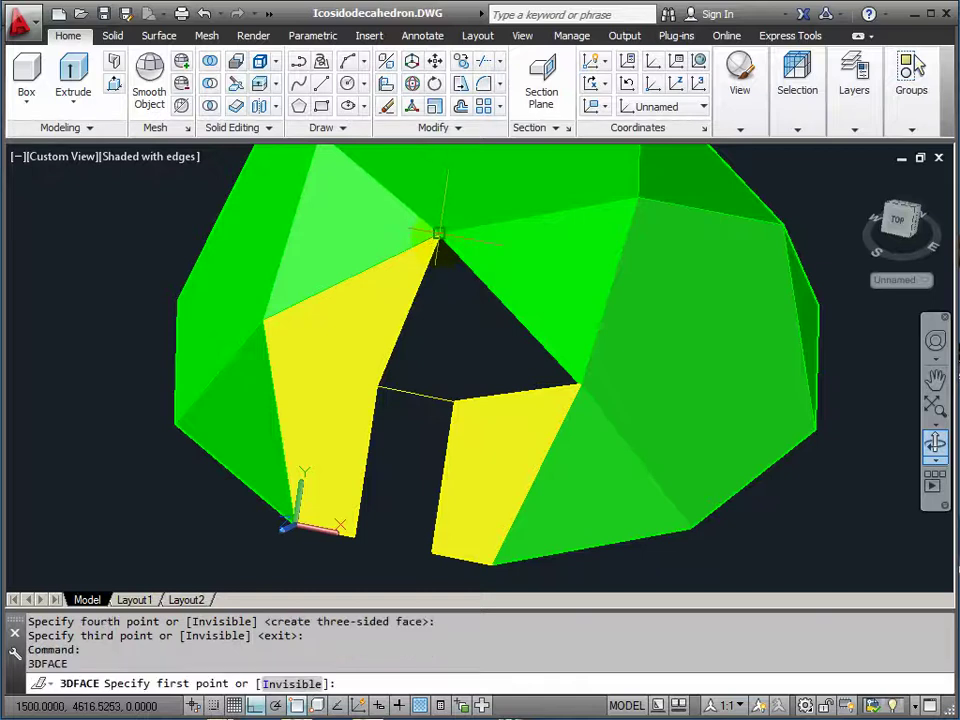
pyautogui.click(437, 237)
pyautogui.click(379, 386)
pyautogui.click(453, 400)
pyautogui.press('Return')
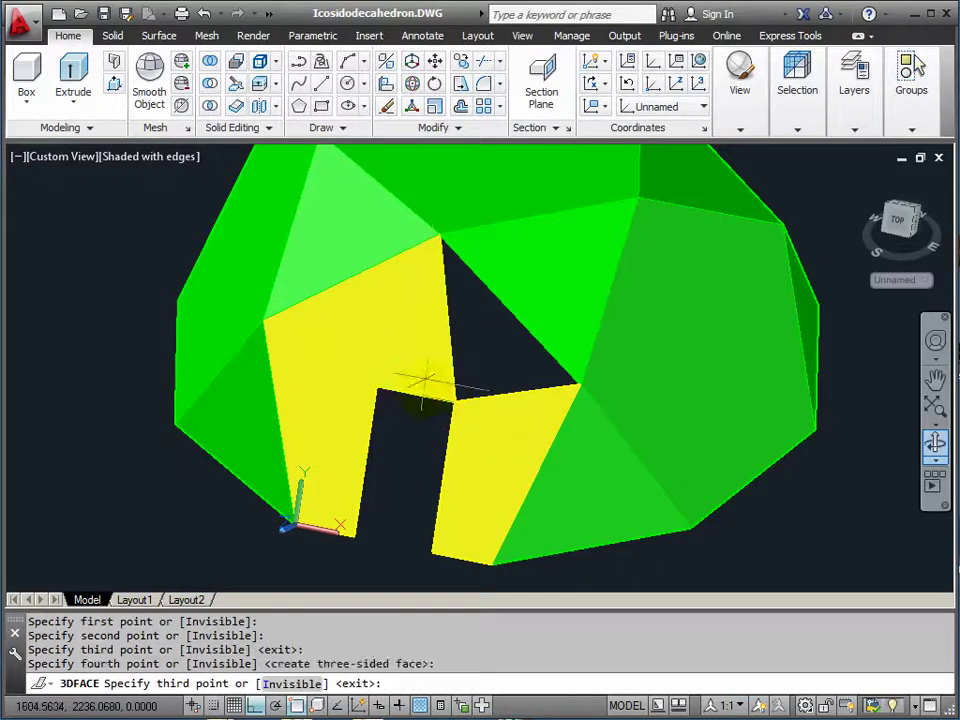
pyautogui.press('Return')
pyautogui.press('Return')
pyautogui.click(437, 237)
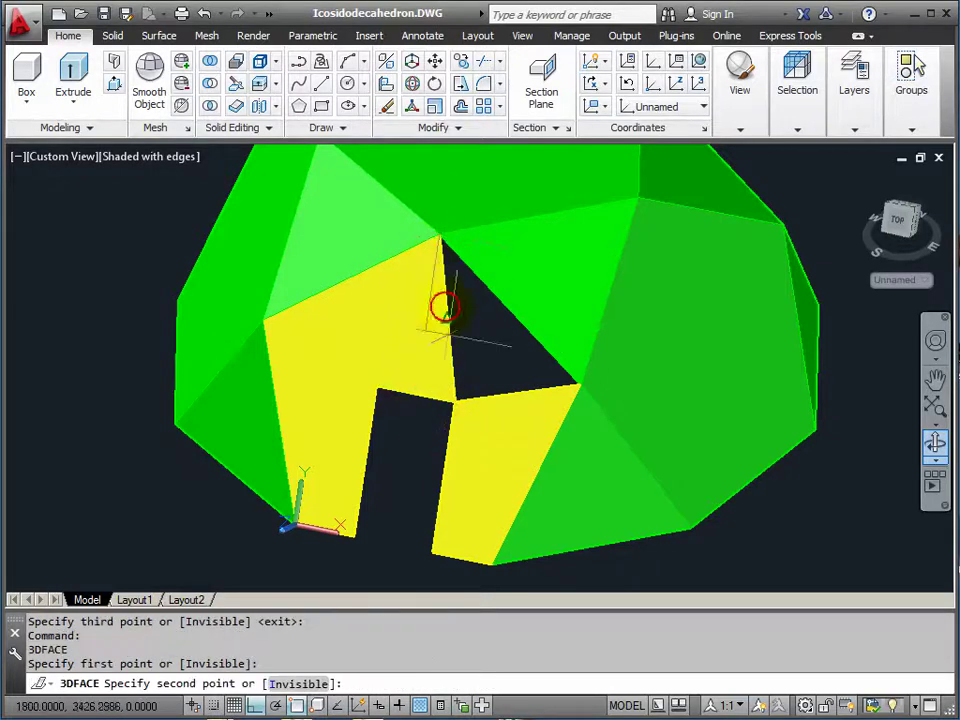
pyautogui.click(453, 400)
pyautogui.click(577, 383)
pyautogui.press('Return')
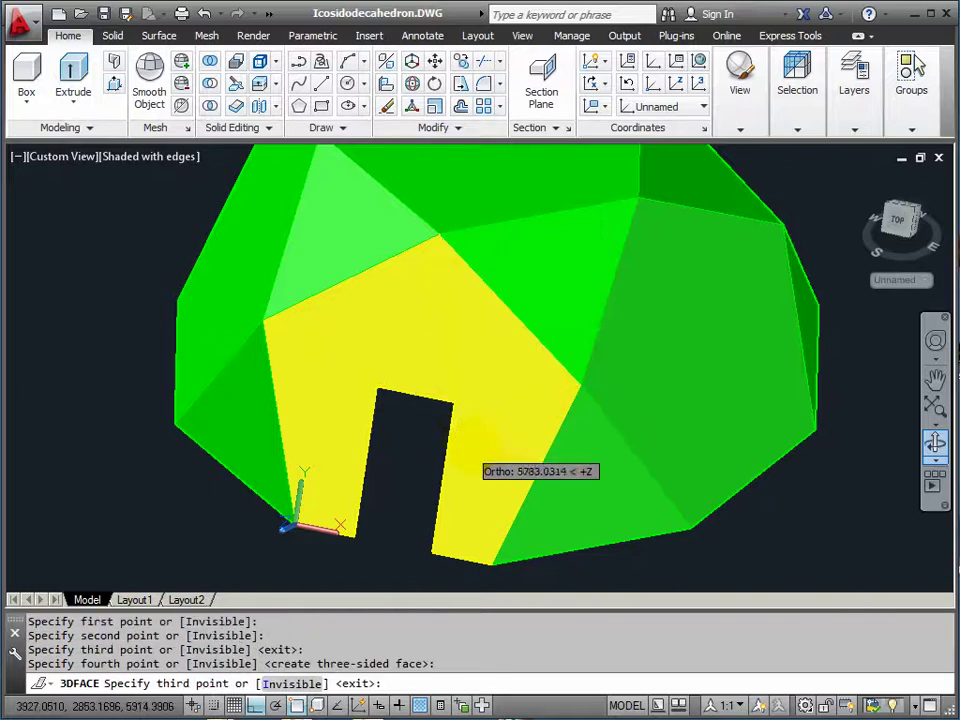
pyautogui.press('Return')
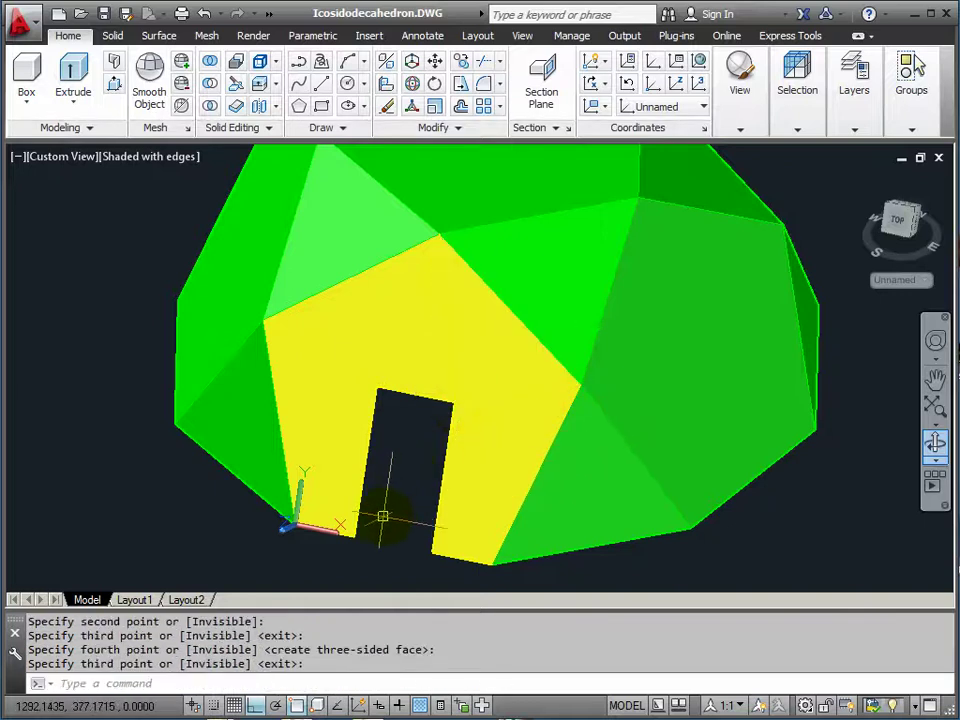
# - Window-select and delete the leftover faces inside the doorway
pyautogui.click(336, 576)
pyautogui.click(466, 367)
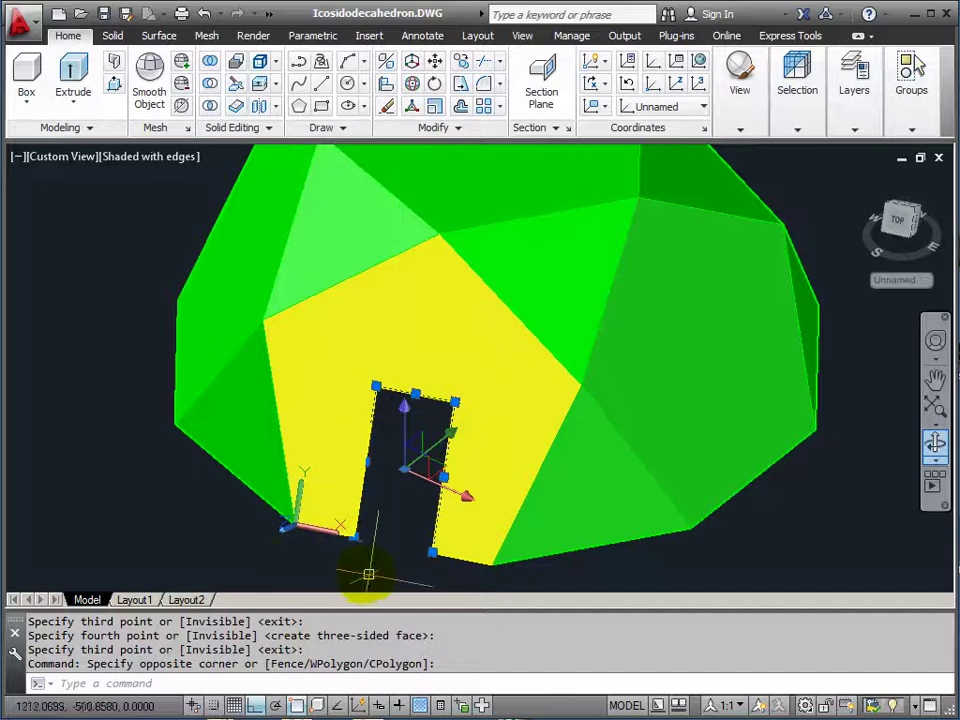
pyautogui.press('Delete')
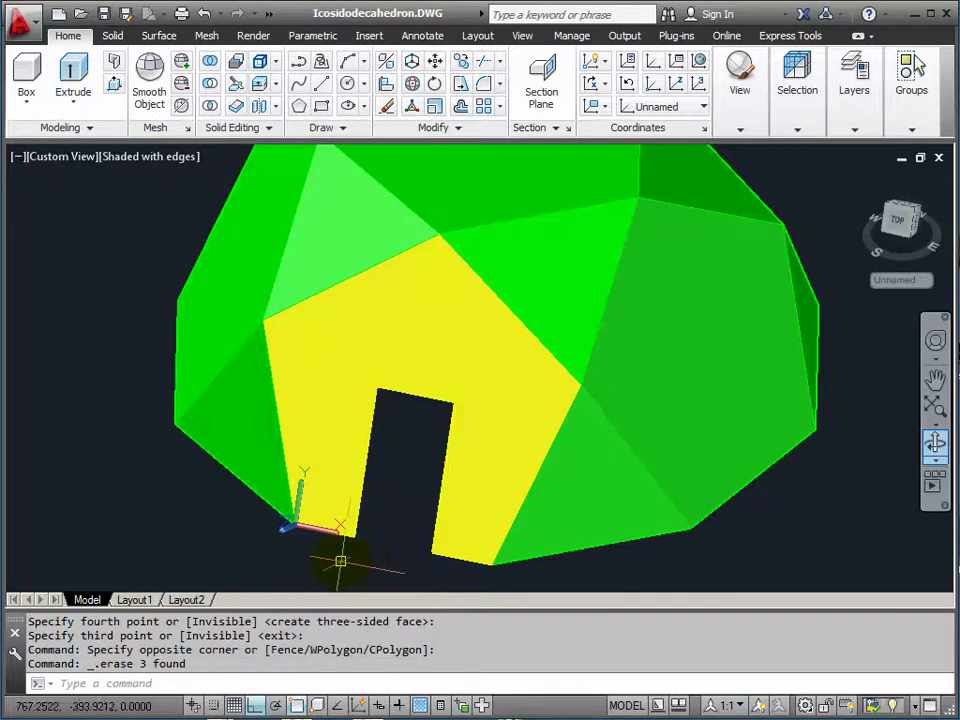
# - Switch the viewport to the 2D Wireframe visual style and orbit the dome
pyautogui.click(170, 160)
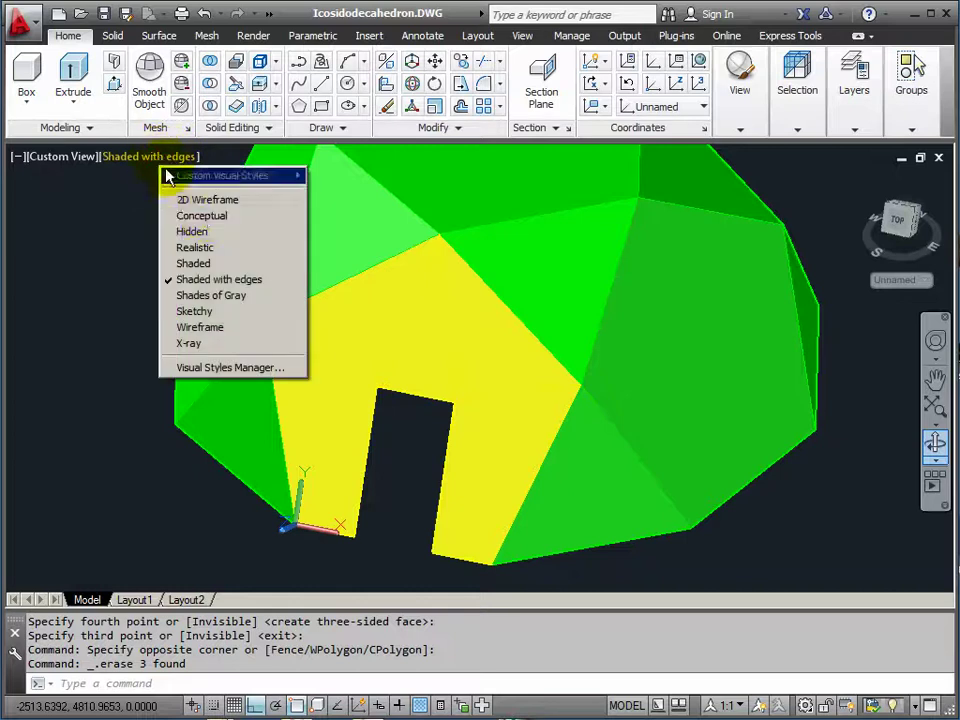
pyautogui.click(199, 202)
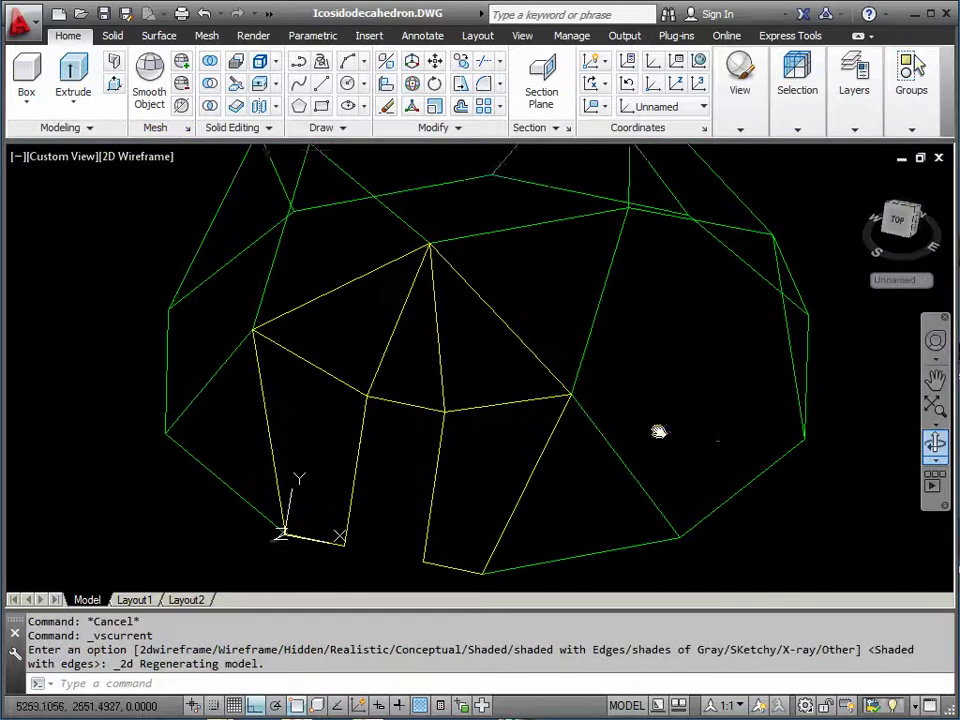
pyautogui.scroll(-5, 641, 437)
pyautogui.scroll(2, 549, 449)
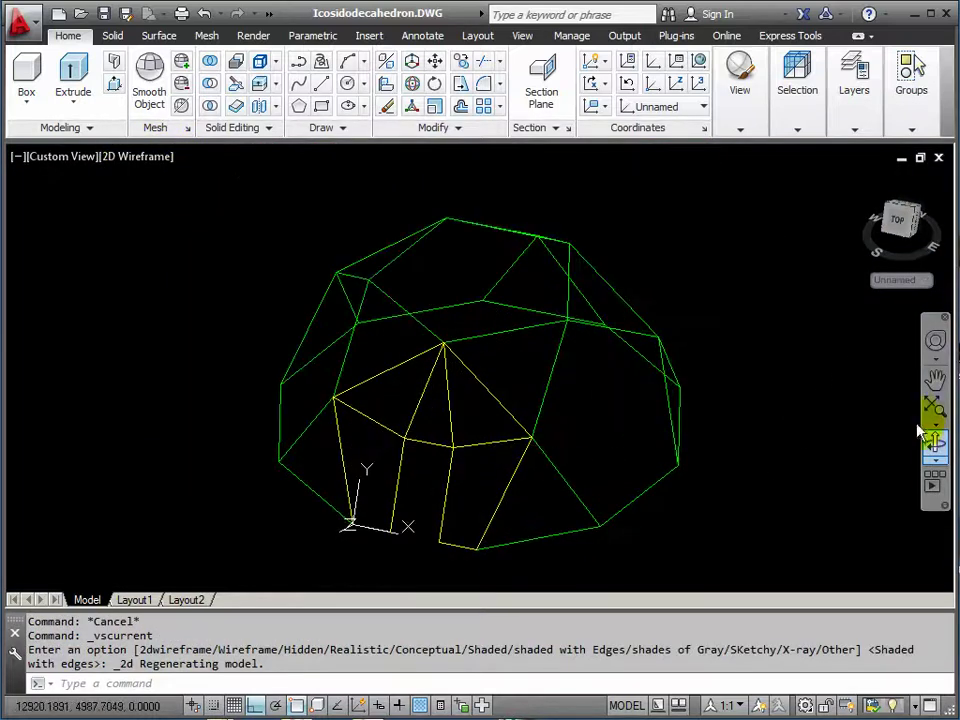
pyautogui.click(932, 448)
pyautogui.moveTo(510, 433); pyautogui.dragTo(497, 403)
pyautogui.rightClick(497, 399)
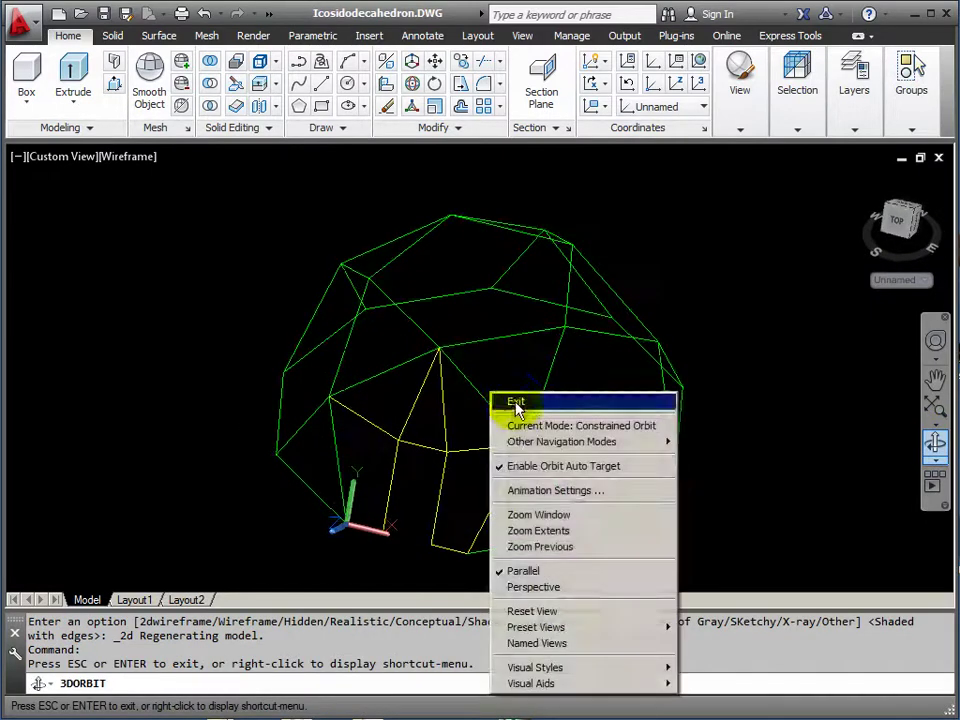
pyautogui.click(515, 401)
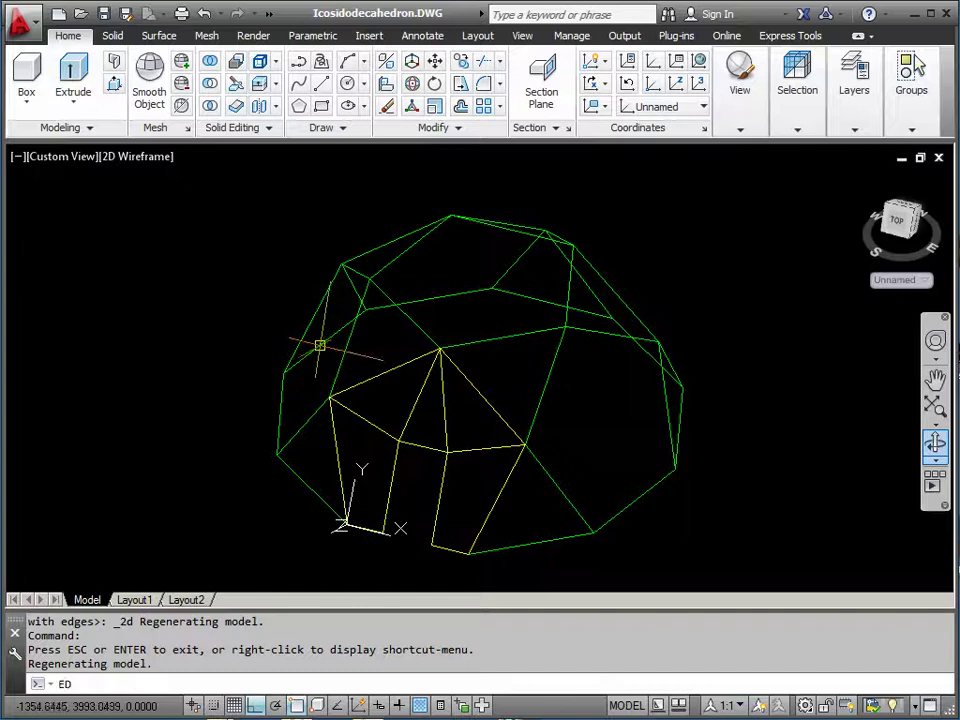
# - Make four internal 3D face edges of the yellow face invisible with EDGE
pyautogui.press('Return')
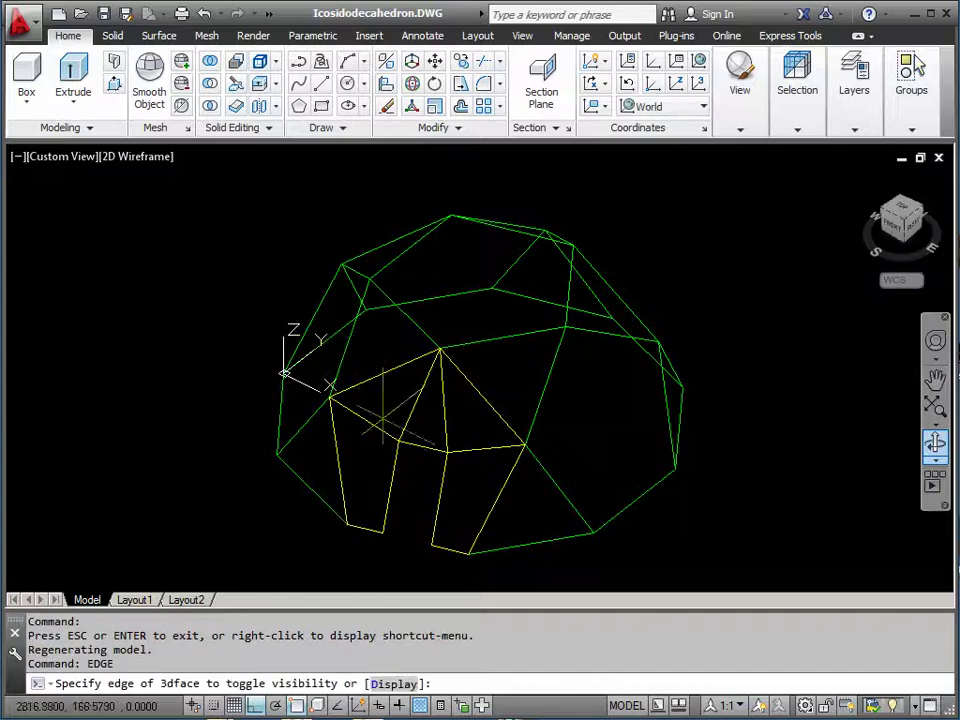
pyautogui.click(378, 424)
pyautogui.click(426, 404)
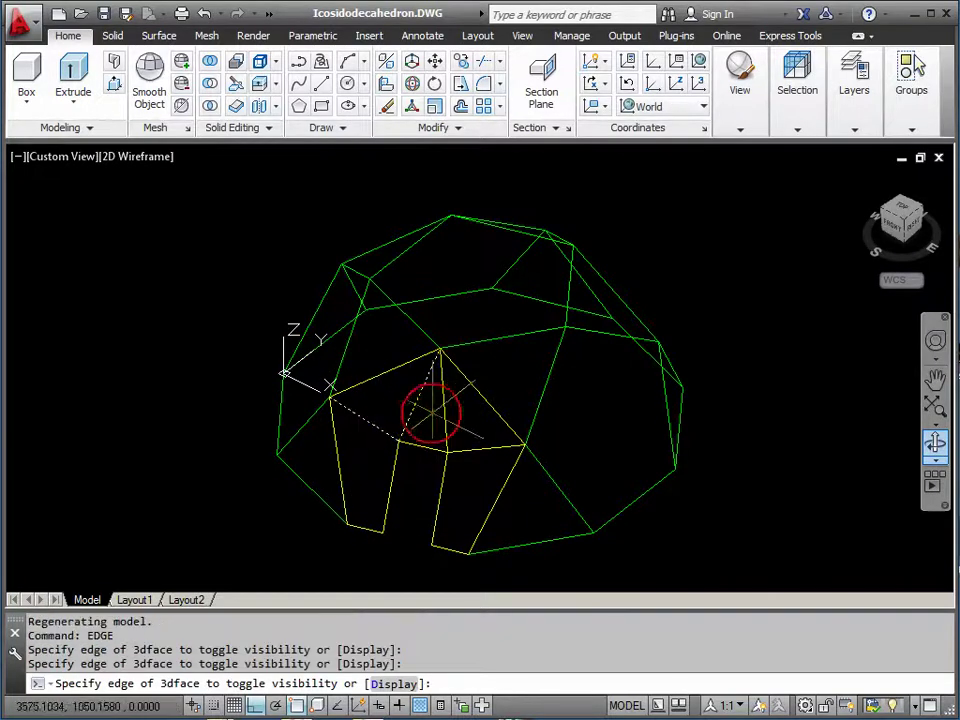
pyautogui.click(482, 439)
pyautogui.click(476, 454)
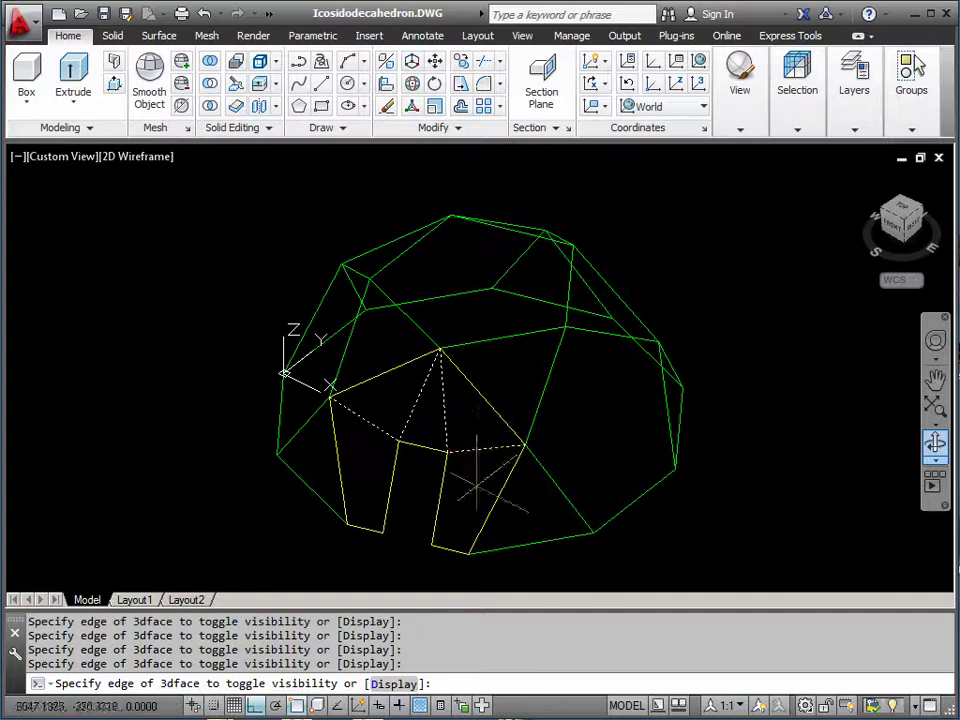
pyautogui.press('Return')
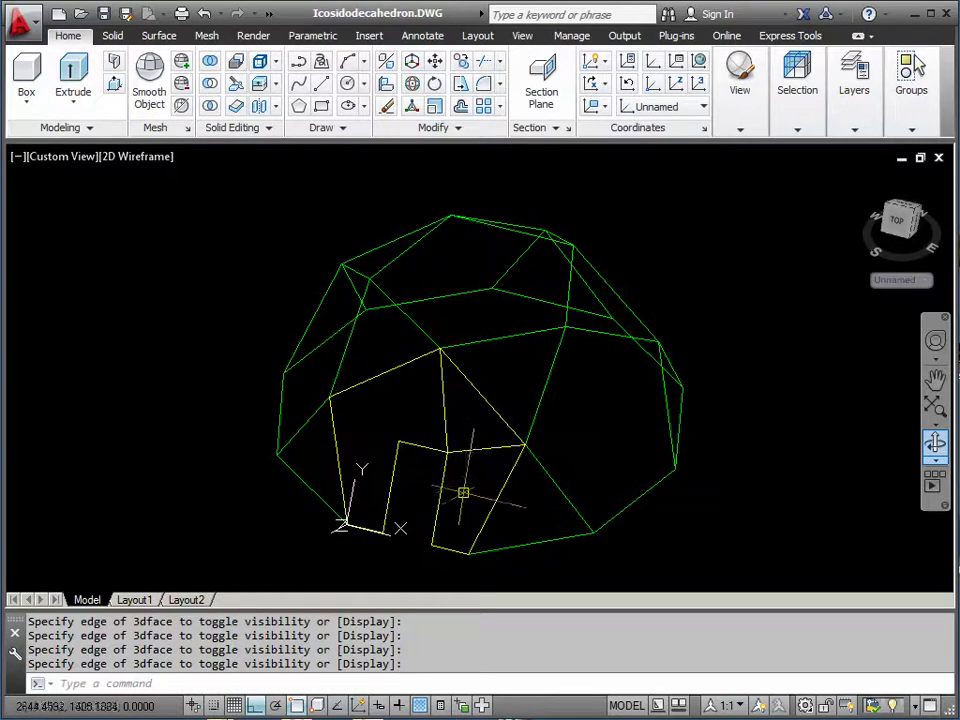
# - Hide the remaining inner edges toward the right vertex and above the doorway
pyautogui.press('Return')
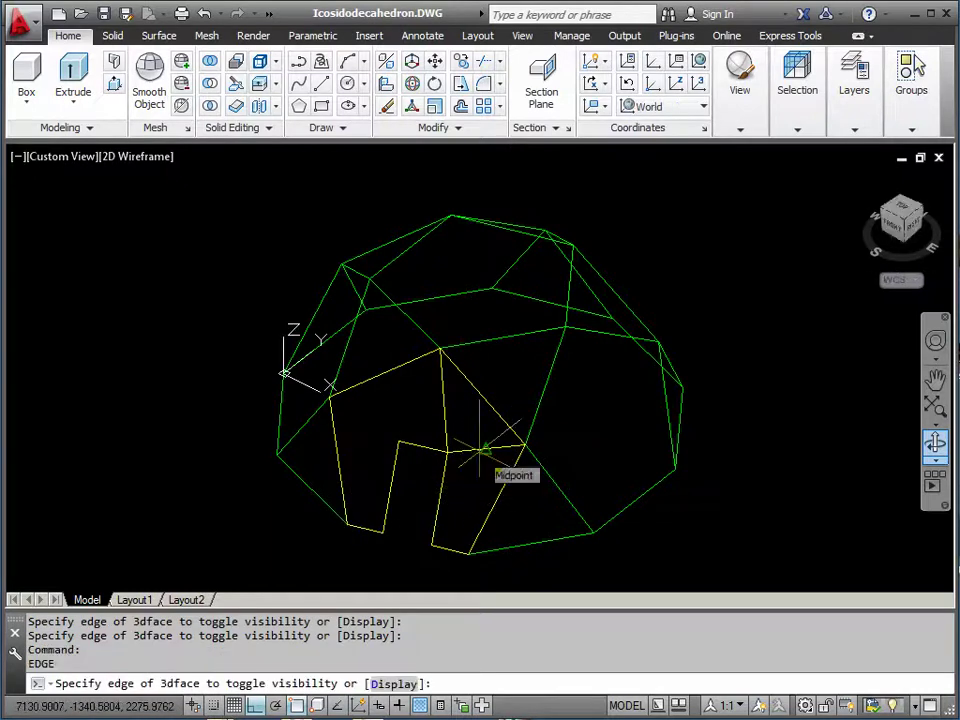
pyautogui.click(483, 449)
pyautogui.click(443, 403)
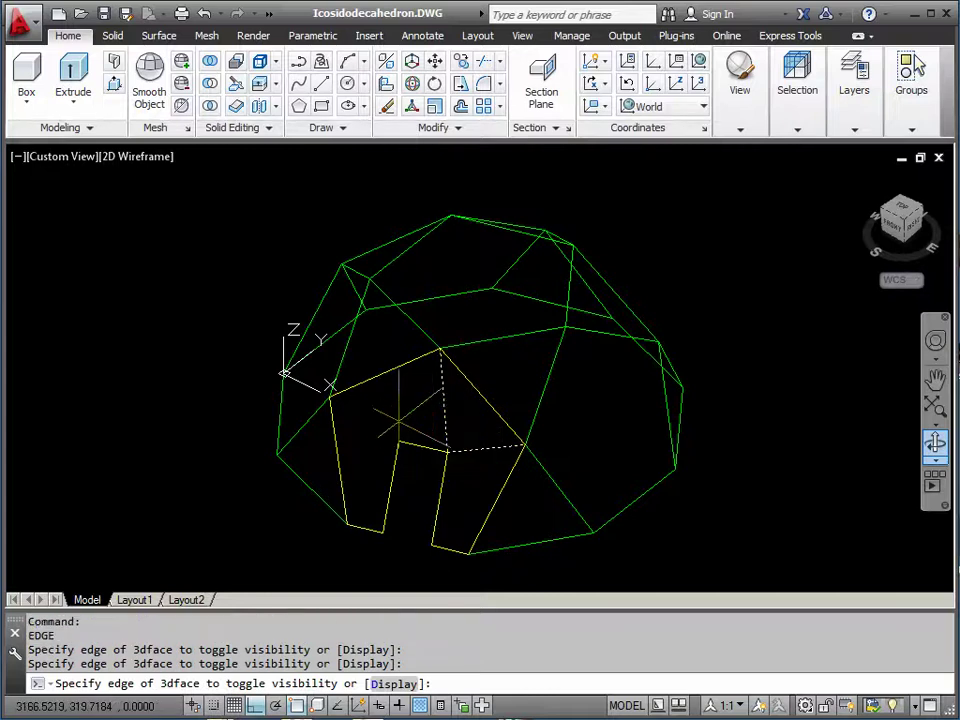
pyautogui.press('Return')
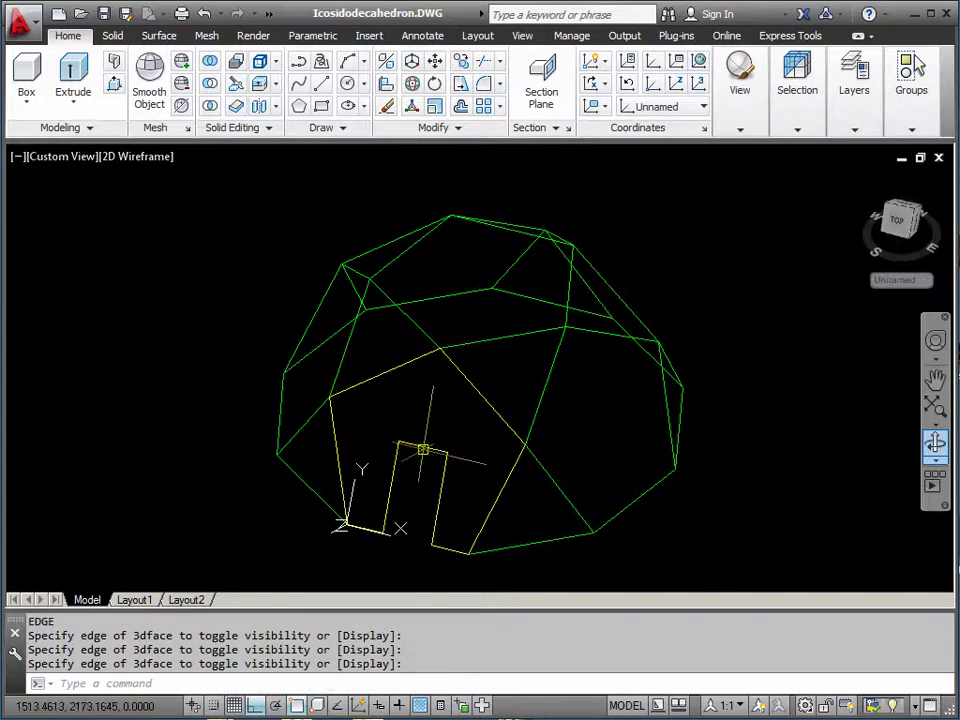
pyautogui.scroll(3, 470, 474)
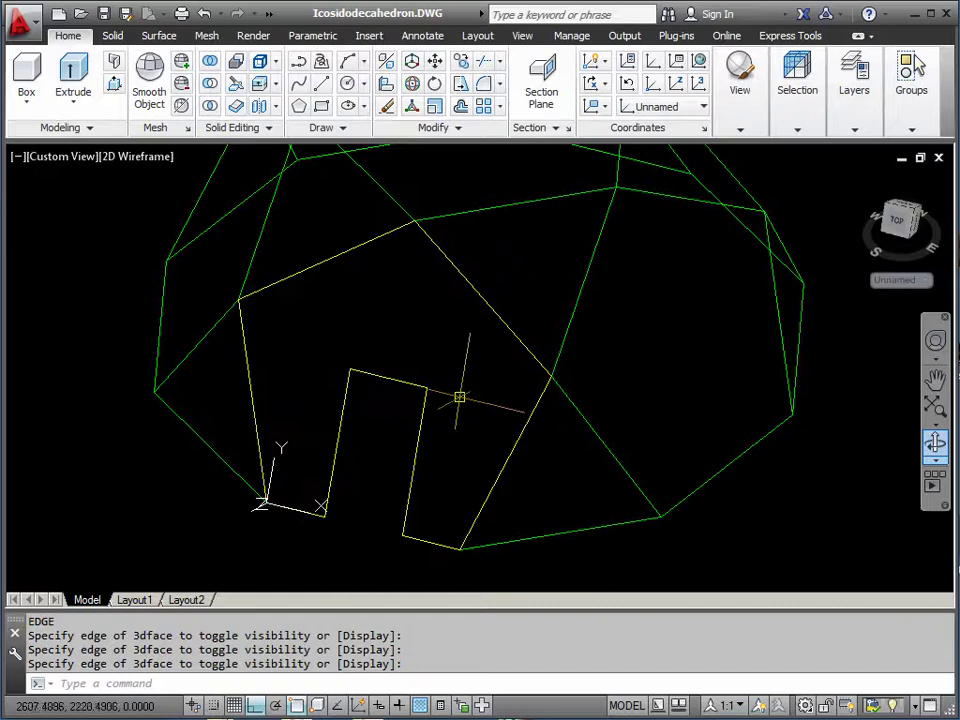
pyautogui.scroll(-2, 459, 397)
# - Display the dome as Shaded with edges and orbit it
pyautogui.click(131, 160)
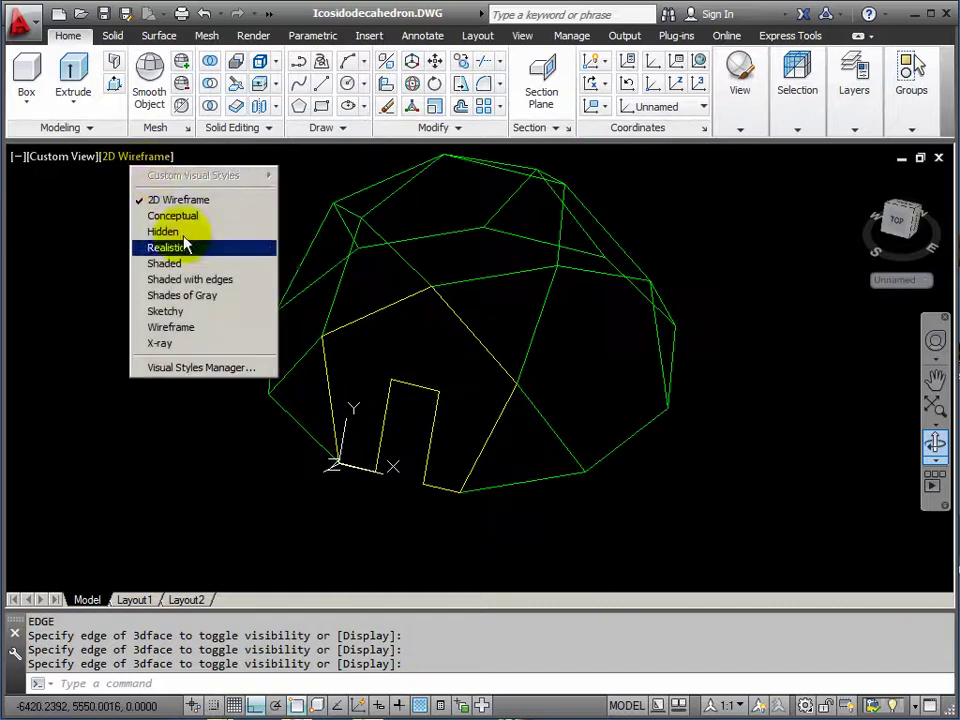
pyautogui.click(184, 284)
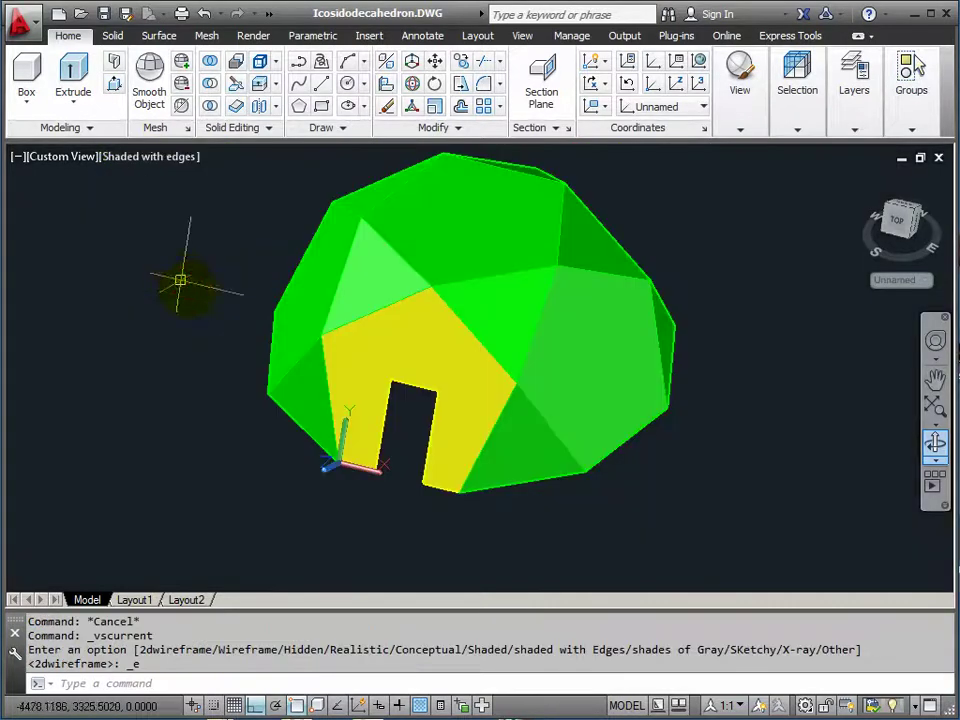
pyautogui.moveTo(857, 424)
pyautogui.keyDown('shift'); pyautogui.mouseDown(button='middle')
pyautogui.moveTo(814, 476)
pyautogui.moveTo(312, 163)
pyautogui.mouseUp(button='middle'); pyautogui.keyUp('shift')
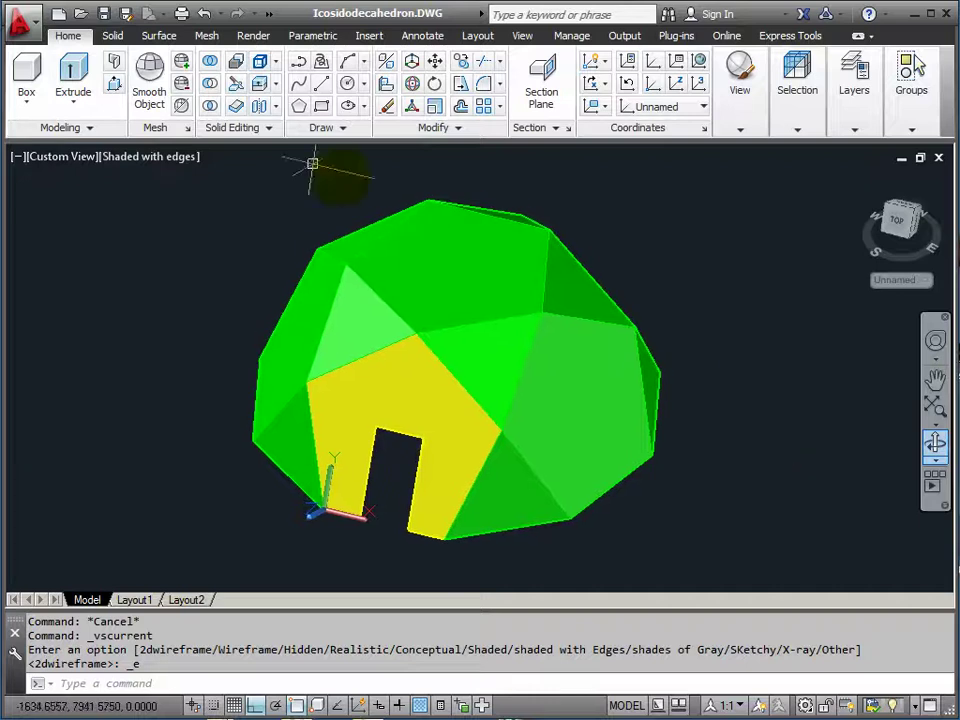
# - Switch to the X-ray visual style and orbit to face the doorway head-on
pyautogui.click(131, 160)
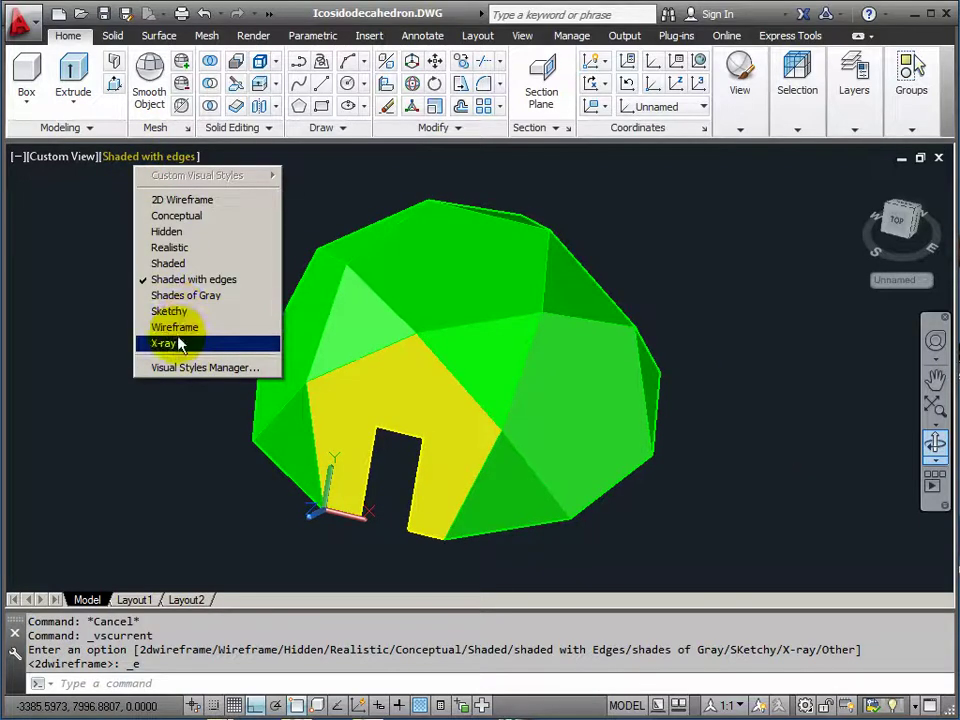
pyautogui.click(180, 343)
pyautogui.click(935, 443)
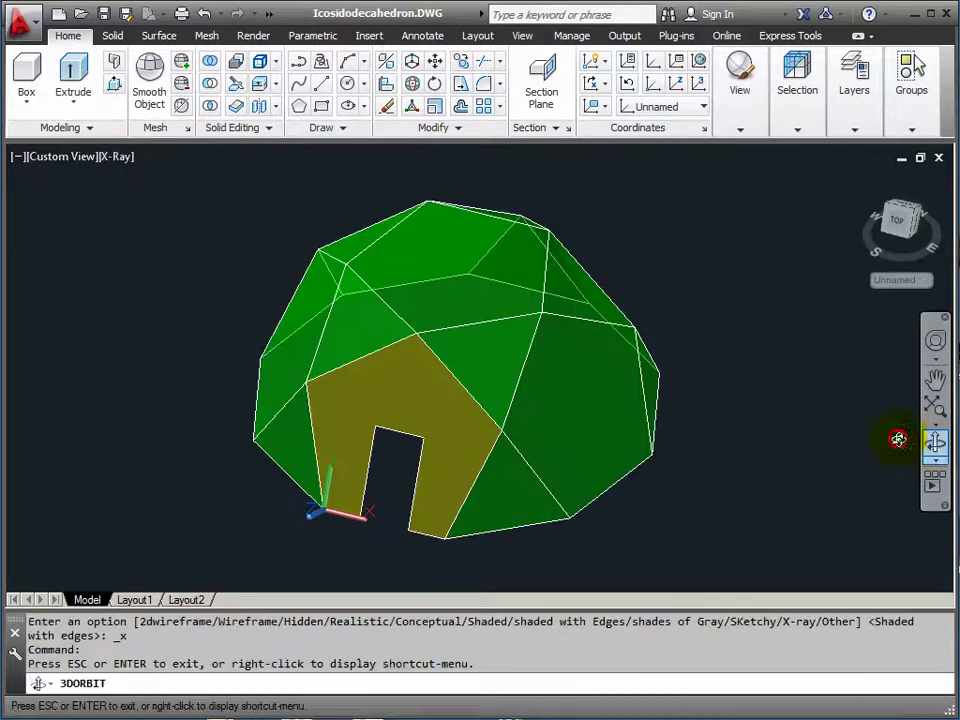
pyautogui.moveTo(898, 439); pyautogui.dragTo(454, 407)
pyautogui.rightClick(426, 340)
pyautogui.click(452, 347)
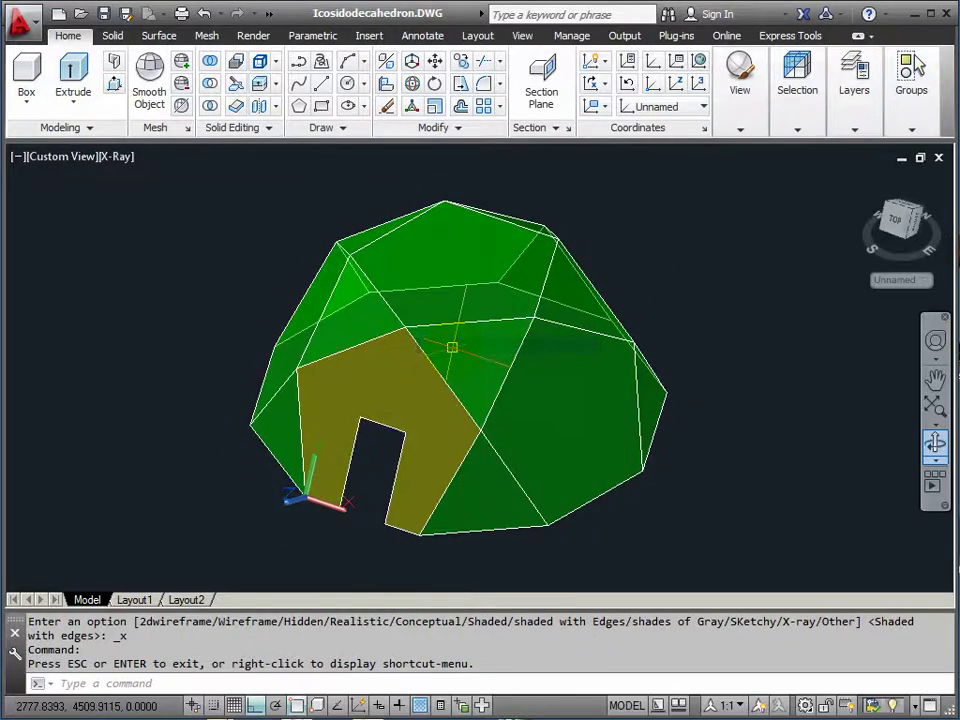